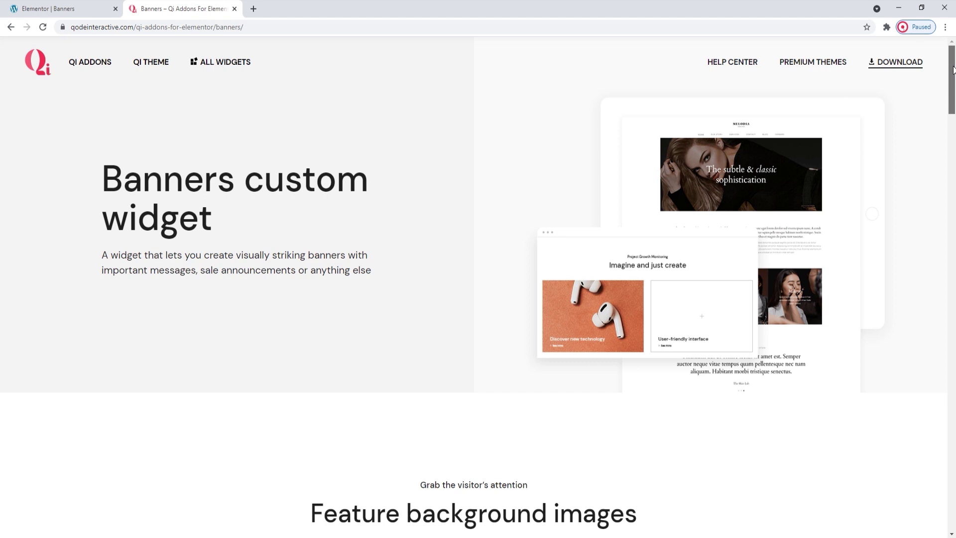
Look through the Banners widget demo page, examining the example banner layouts, buttons and content styles down to the last section.
left_click_drag(953, 69, 953, 95)
scroll(748, 235, "down", 5)
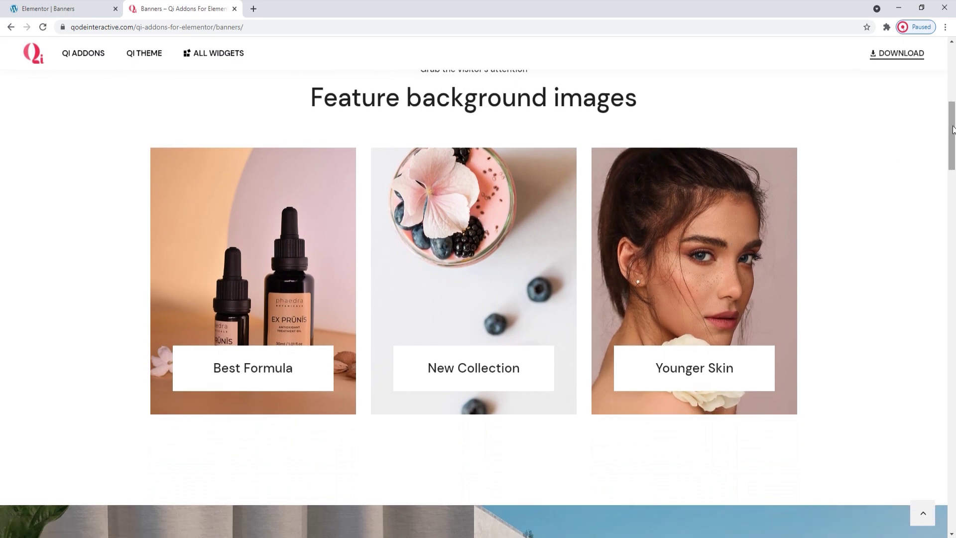
left_click_drag(953, 130, 953, 192)
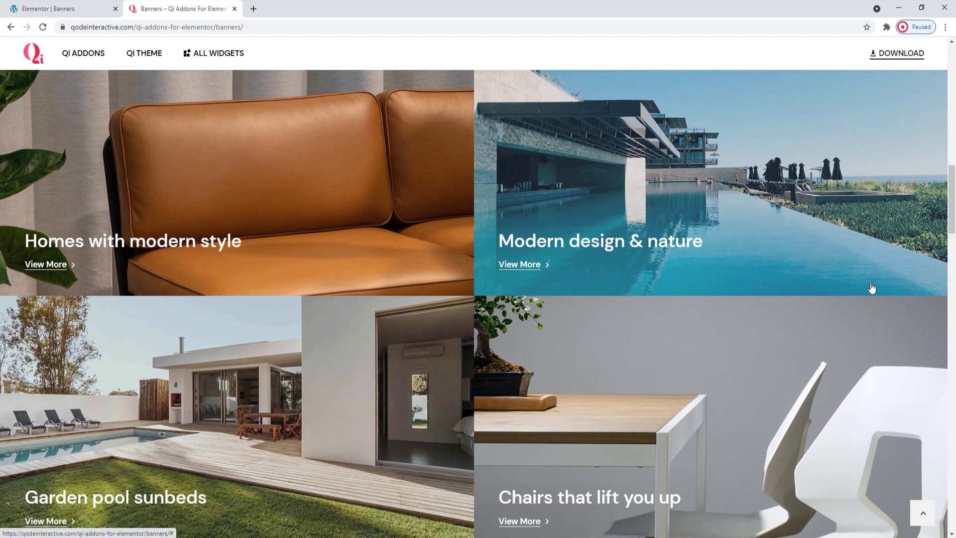
left_click_drag(953, 232, 953, 305)
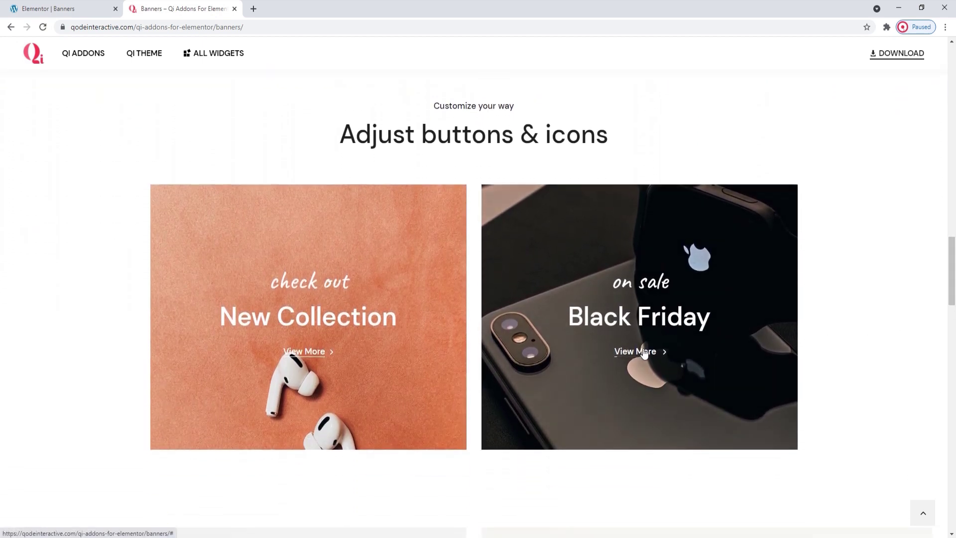
left_click_drag(953, 271, 954, 331)
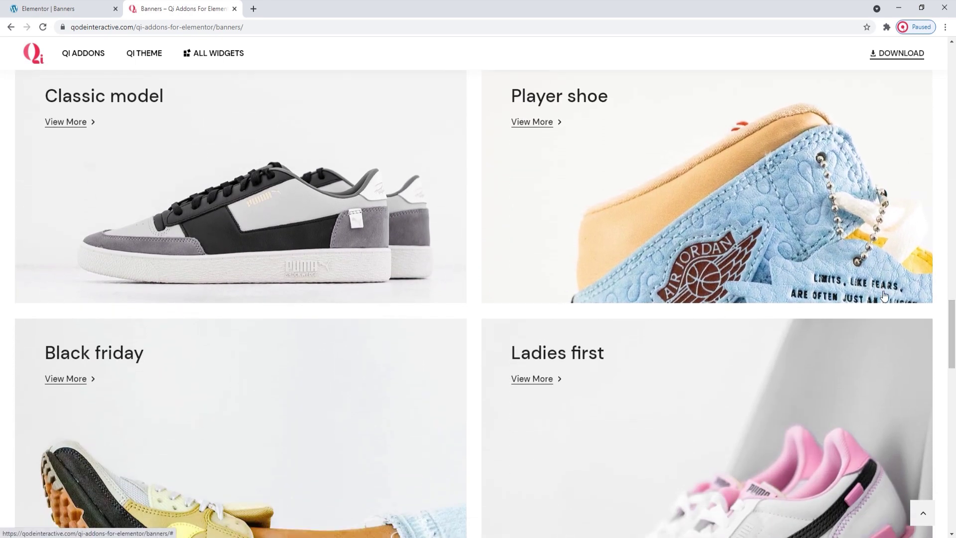
left_click_drag(953, 323, 954, 384)
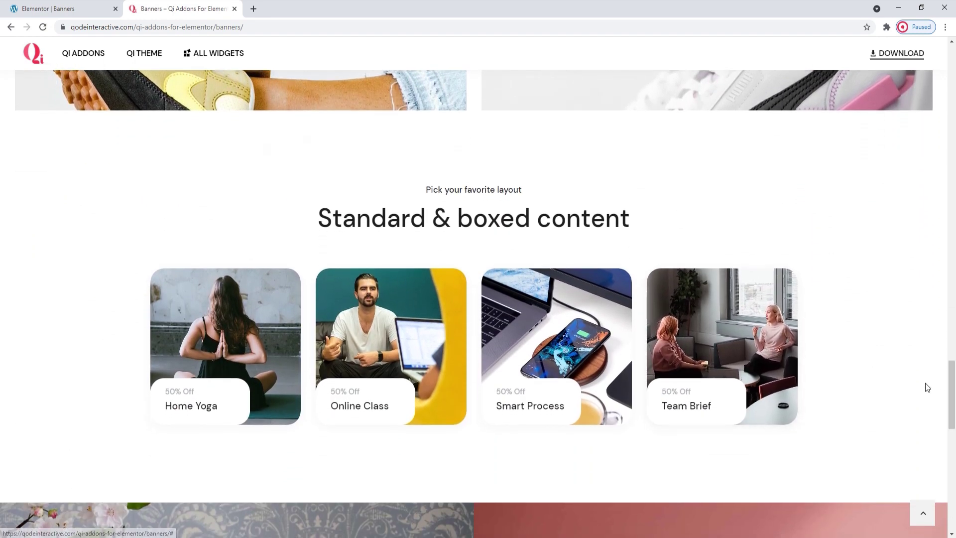
left_click(947, 390)
left_click_drag(952, 391, 953, 454)
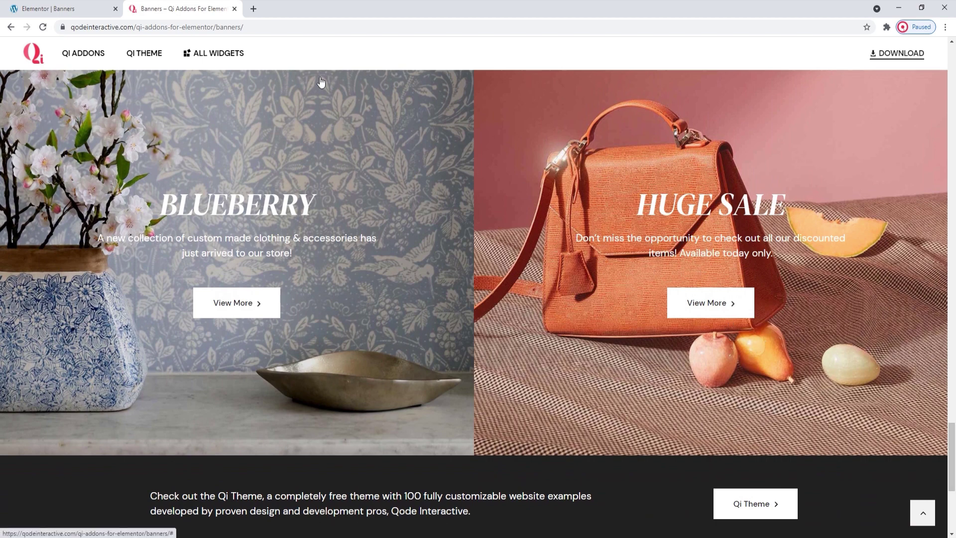
Switch to the Elementor editor, search the widgets for "banners" and place the Banners widget in the section's first column.
left_click(84, 8)
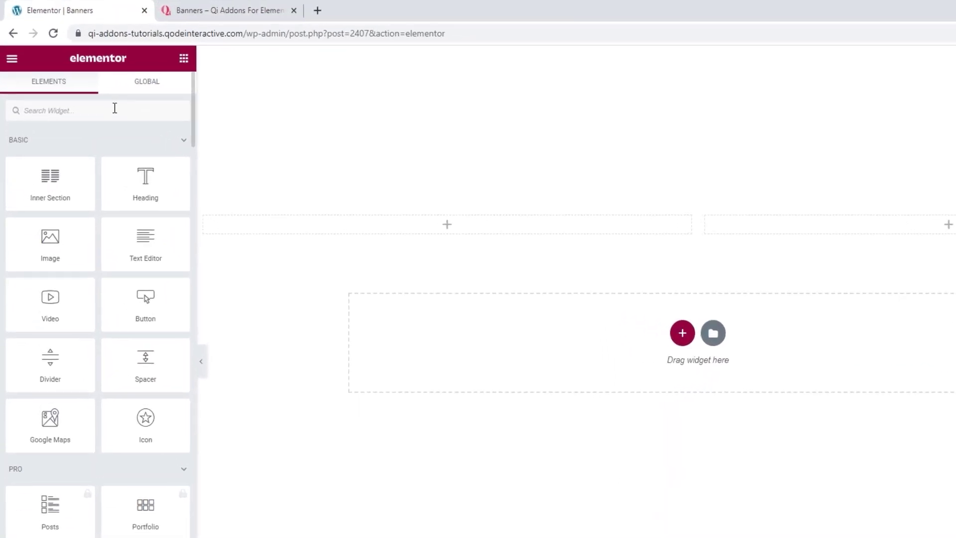
left_click(115, 108)
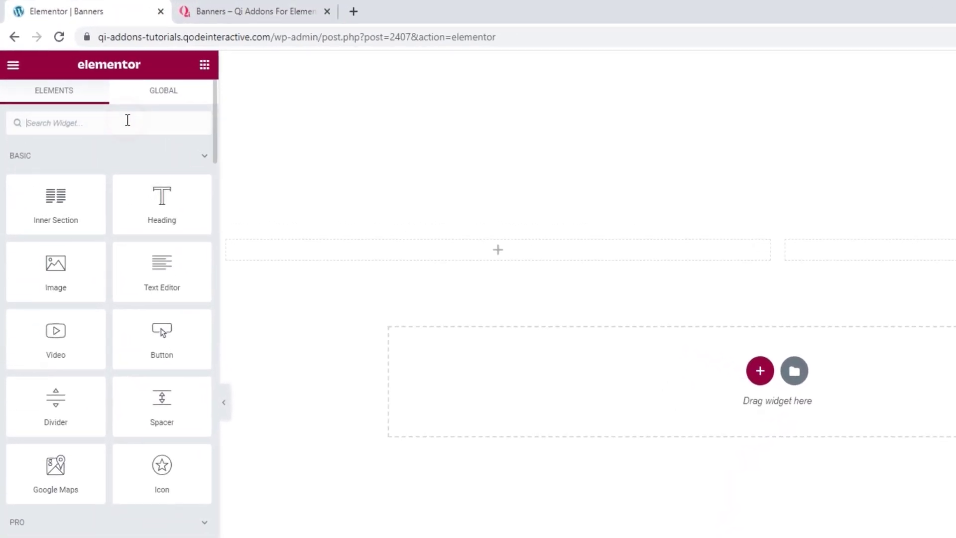
type("baner")
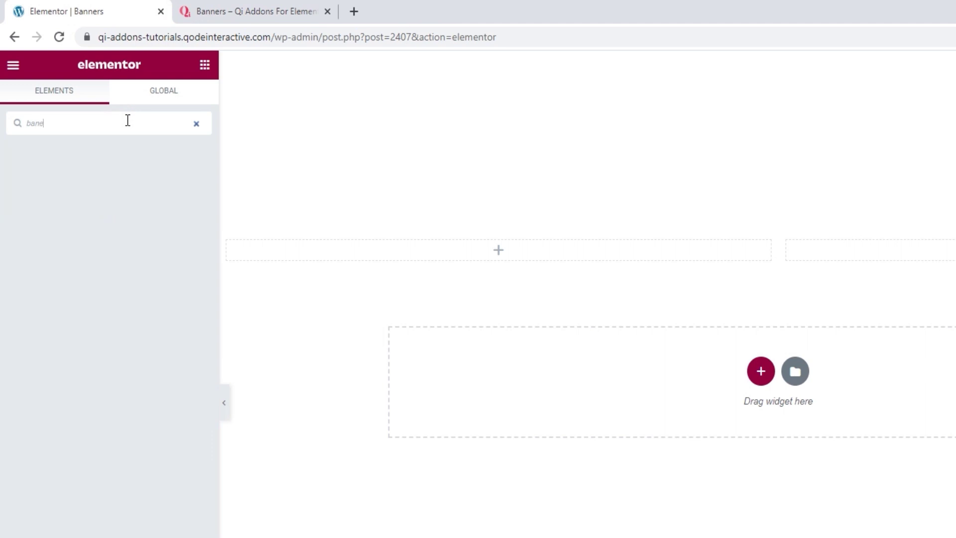
key("BackSpace")
key("BackSpace")
type("ners")
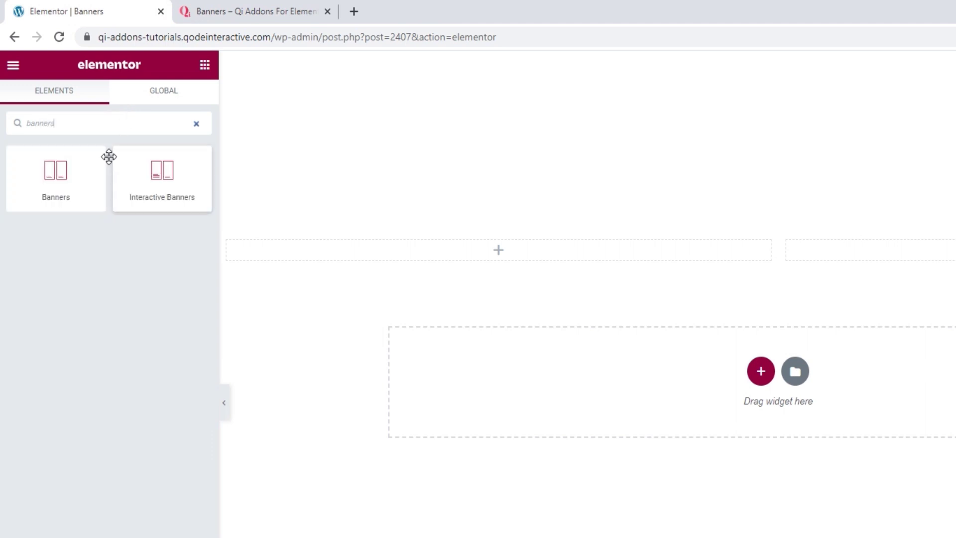
left_click_drag(82, 184, 303, 238)
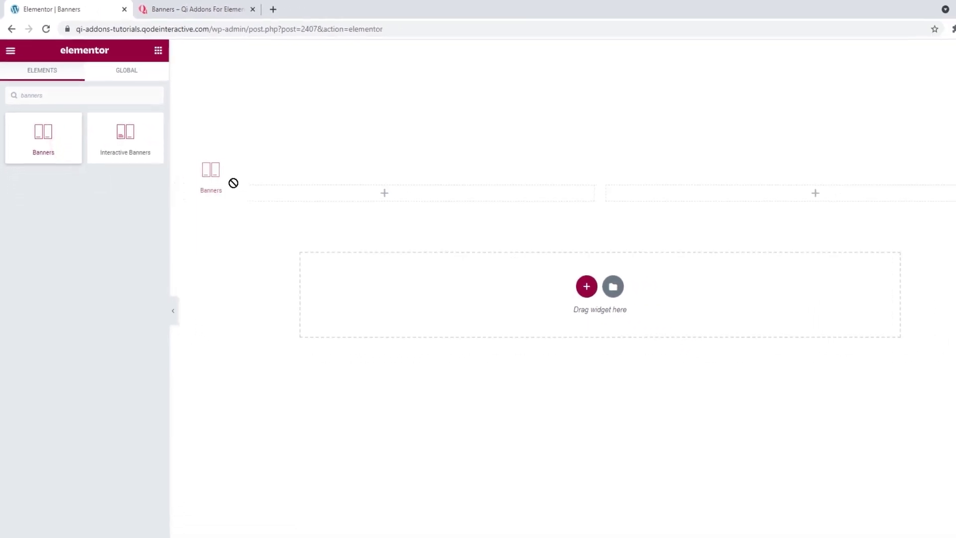
left_click_drag(232, 183, 269, 197)
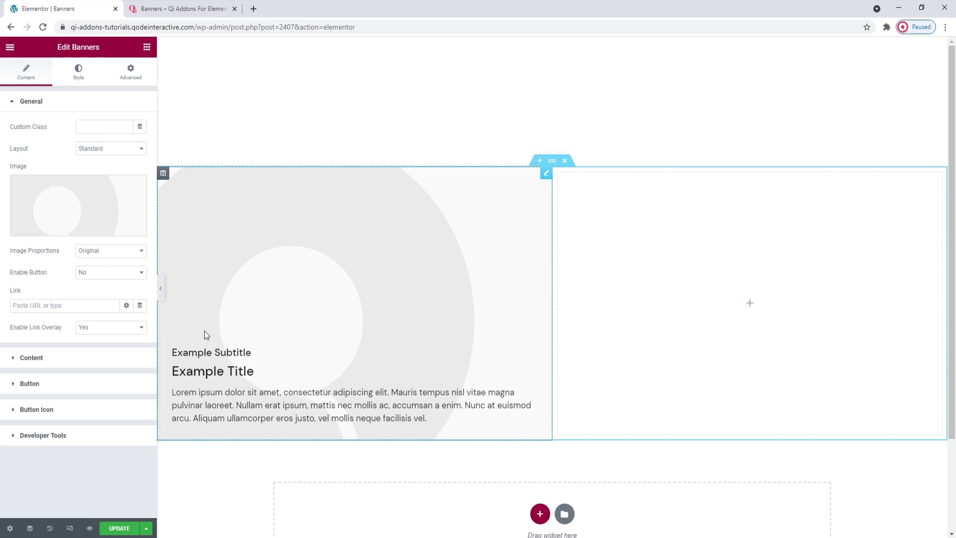
Try the In Box layout on the banner and return the layout to Standard.
left_click(113, 148)
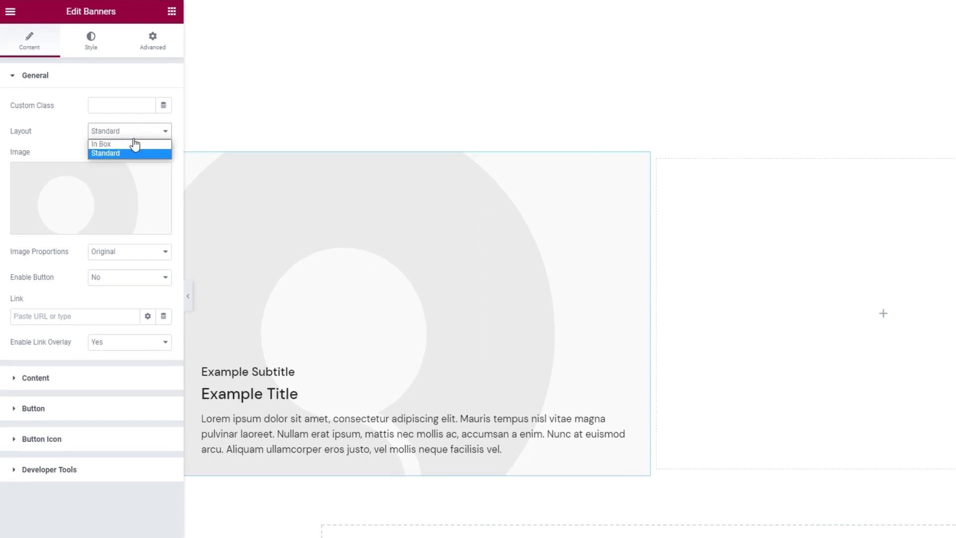
left_click(136, 145)
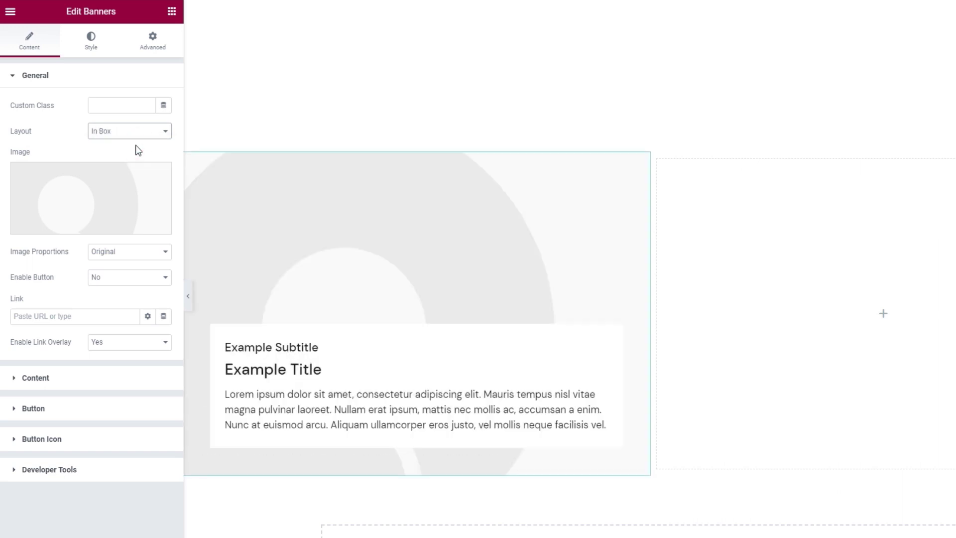
left_click(118, 131)
left_click(130, 153)
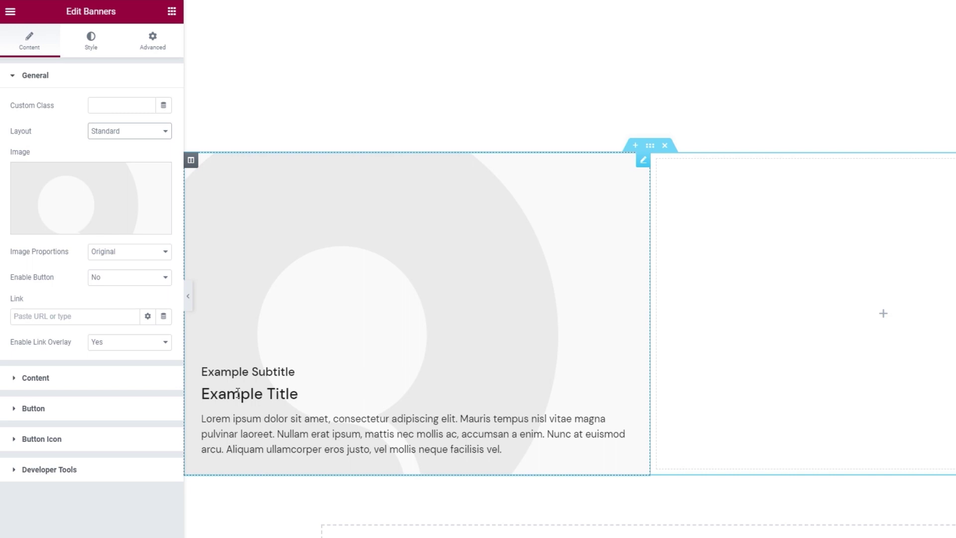
Set the banner's title to "Blueberry" and clear its subtitle.
left_click(118, 386)
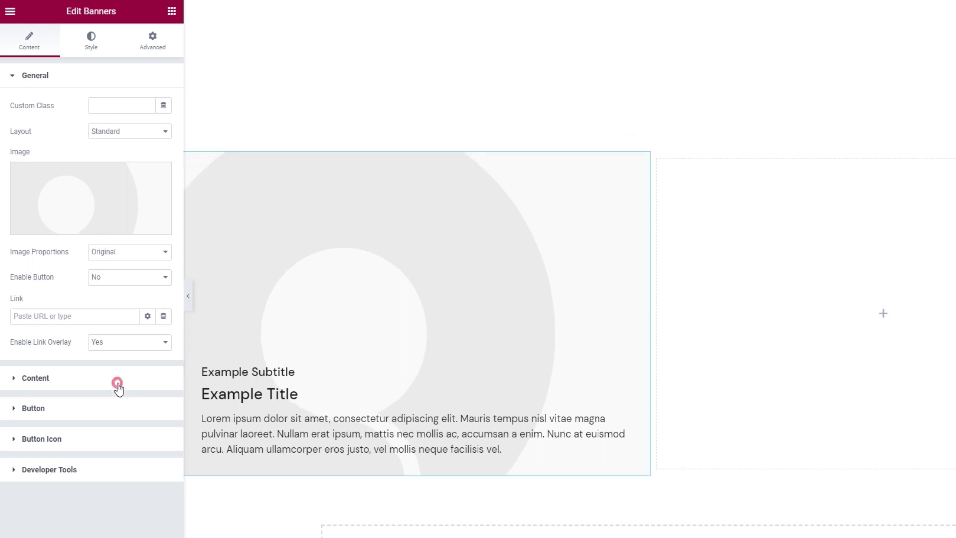
triple_click(120, 134)
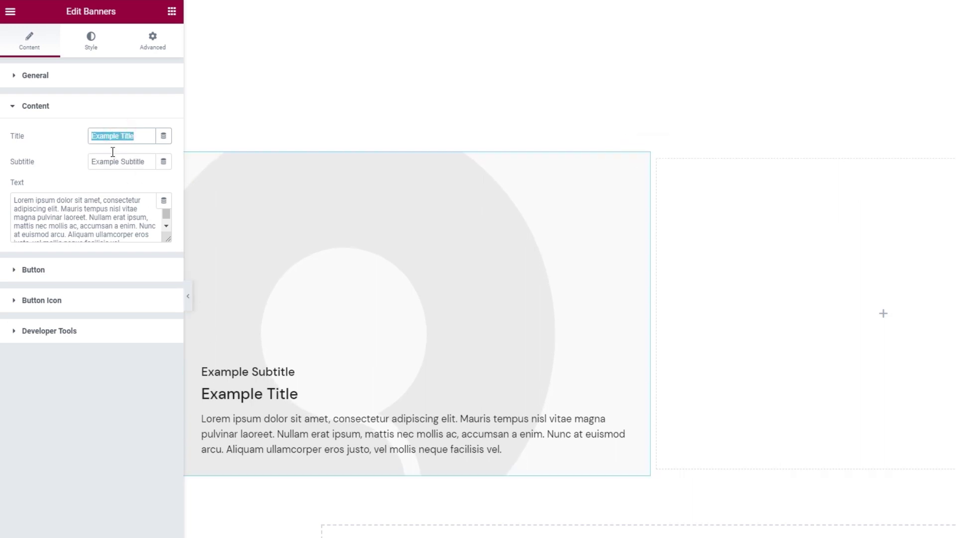
type("Blueberry")
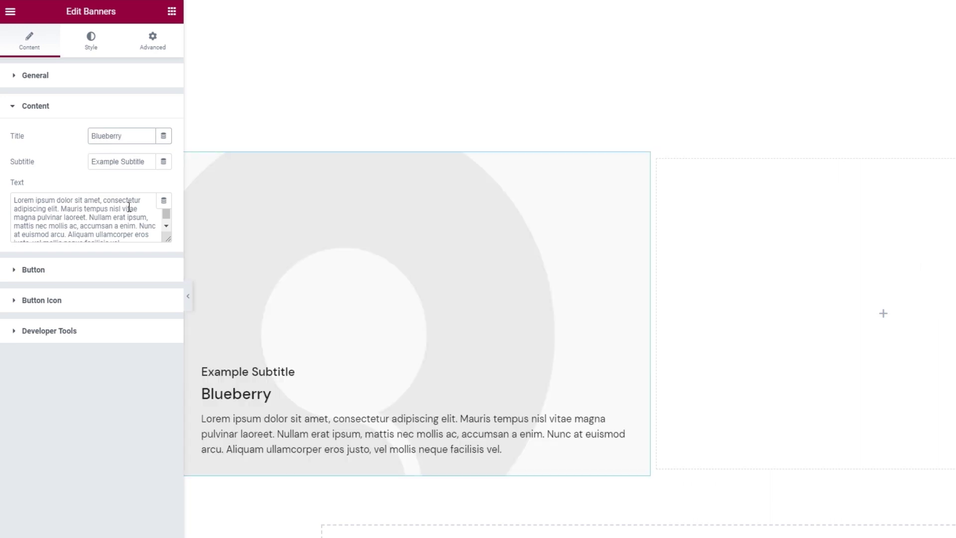
triple_click(127, 168)
key("BackSpace")
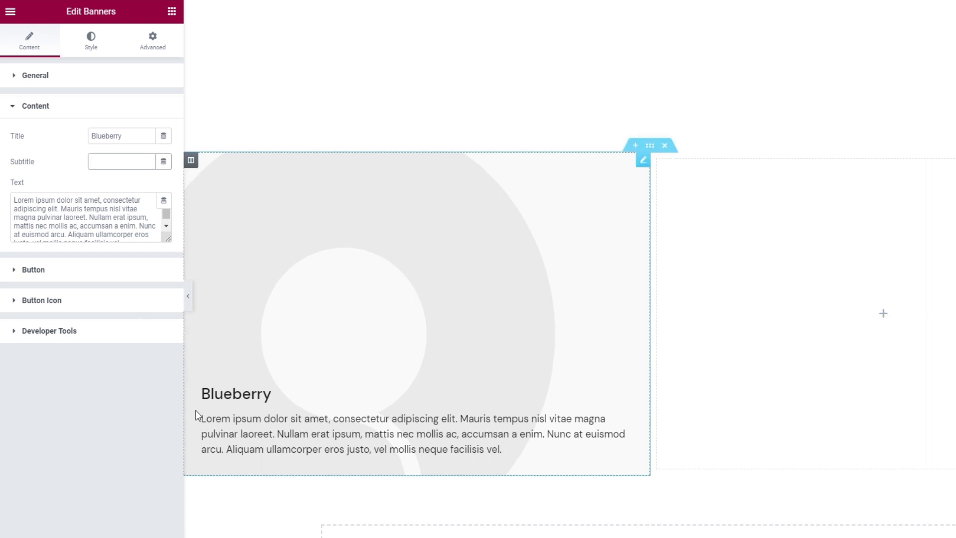
Replace the banner's text with "A new collection of custom made clothing accessories has just arrived to our store!".
triple_click(97, 228)
type("A new collection of cus")
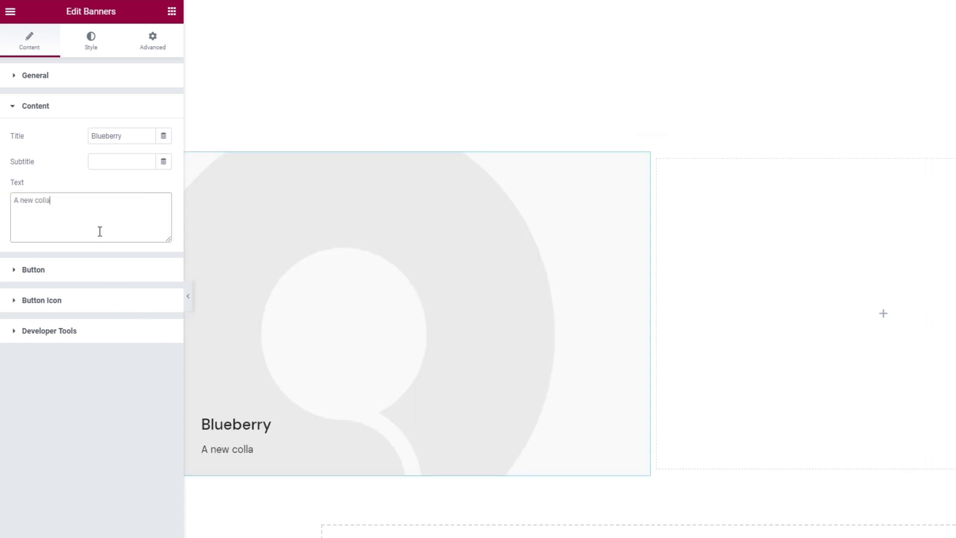
type("tom made clothing accessories has")
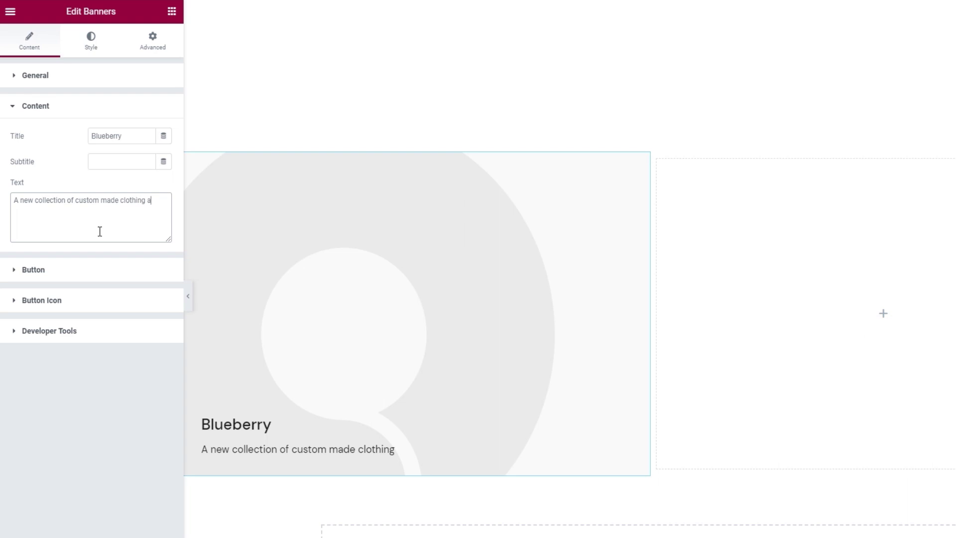
type(" just arrived t")
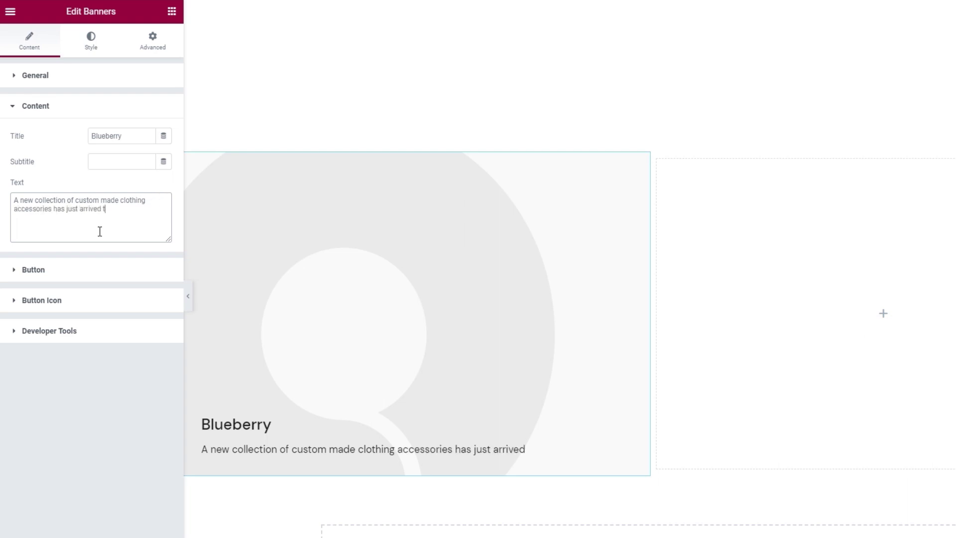
type("o our store!")
Set the banner's image to banners-image-1.jpg, the vase with flowers, from the media library.
left_click(75, 87)
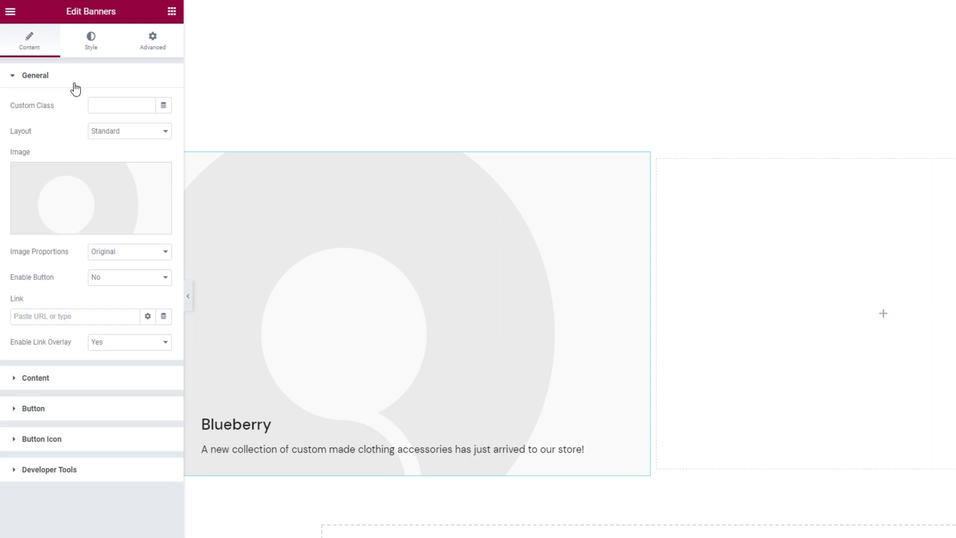
mouse_move(66, 188)
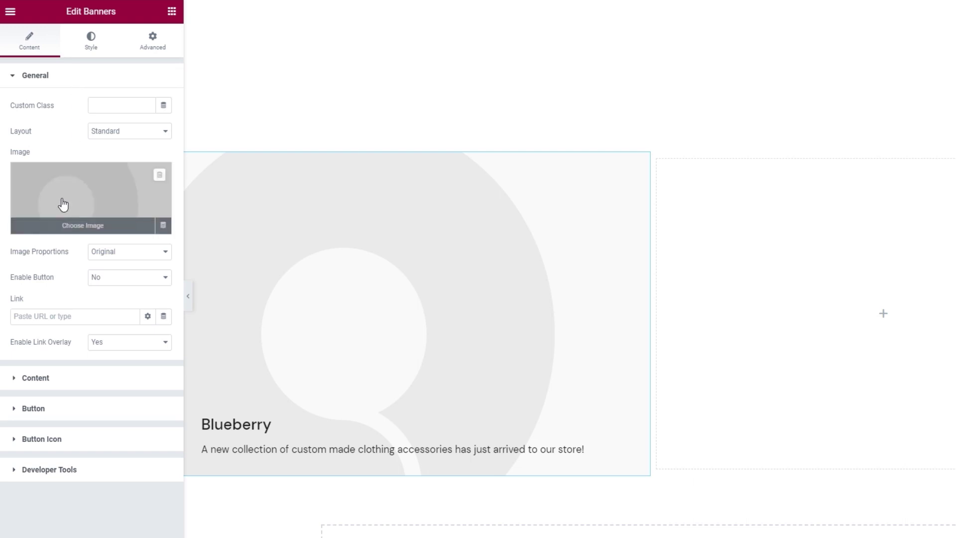
left_click(63, 205)
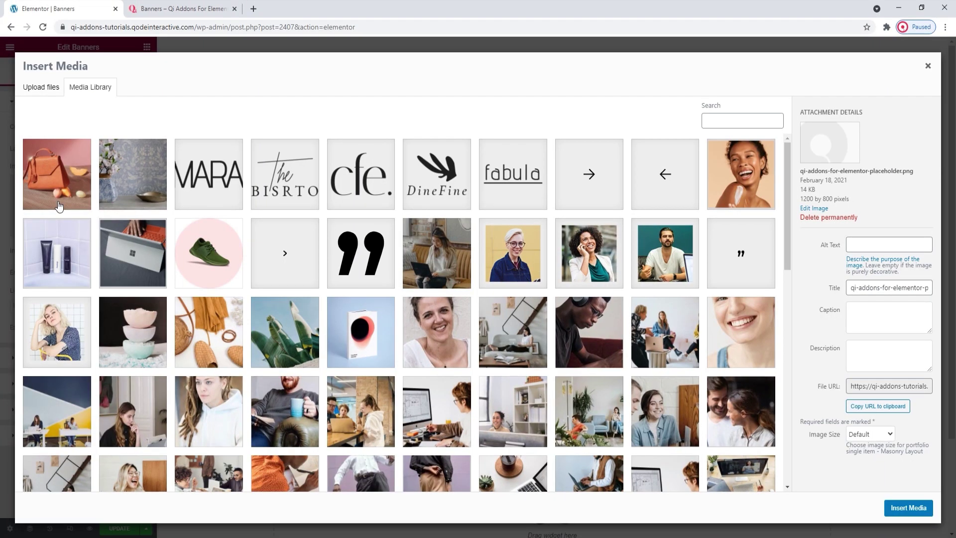
left_click(109, 177)
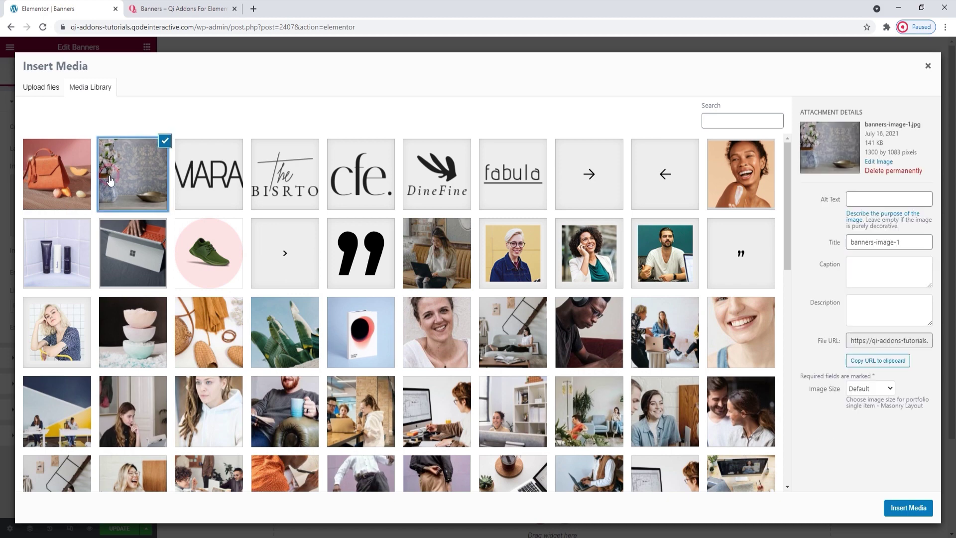
left_click(906, 511)
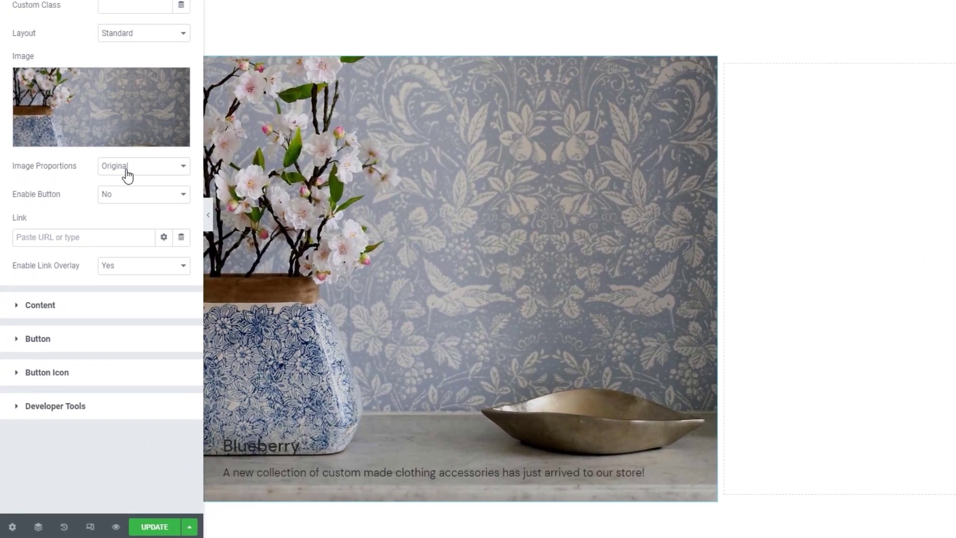
Enable the banner's button and set the link to "#", keeping the image proportions at Original.
left_click(139, 172)
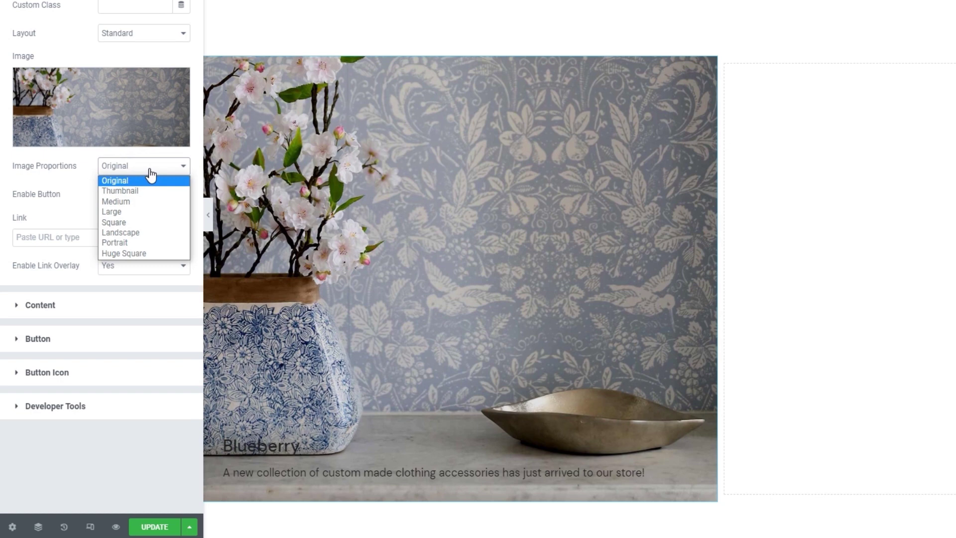
left_click(150, 170)
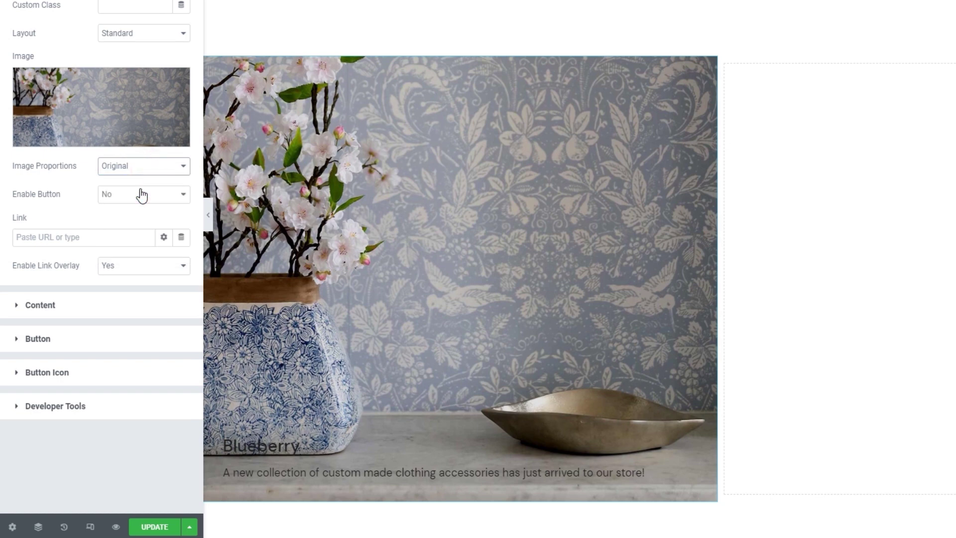
left_click(142, 195)
left_click(126, 221)
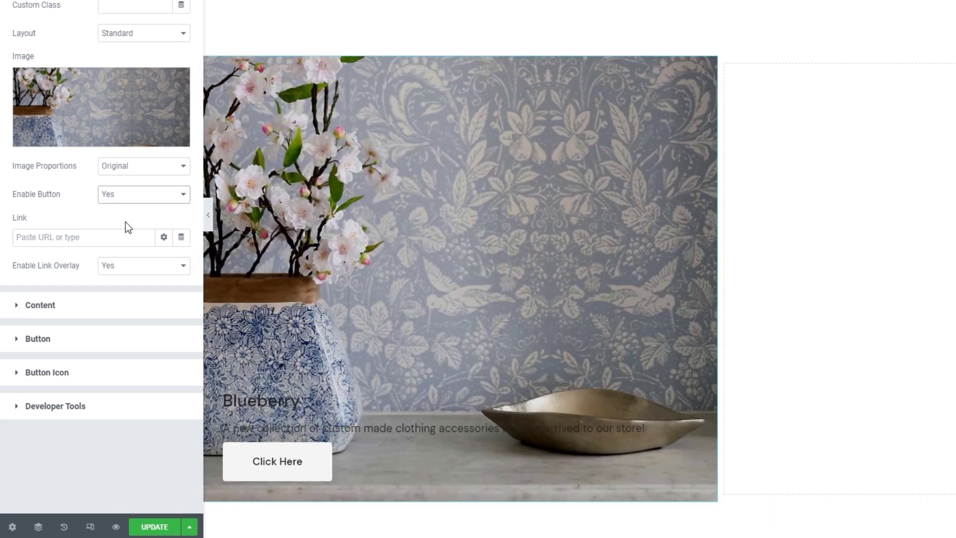
left_click(97, 233)
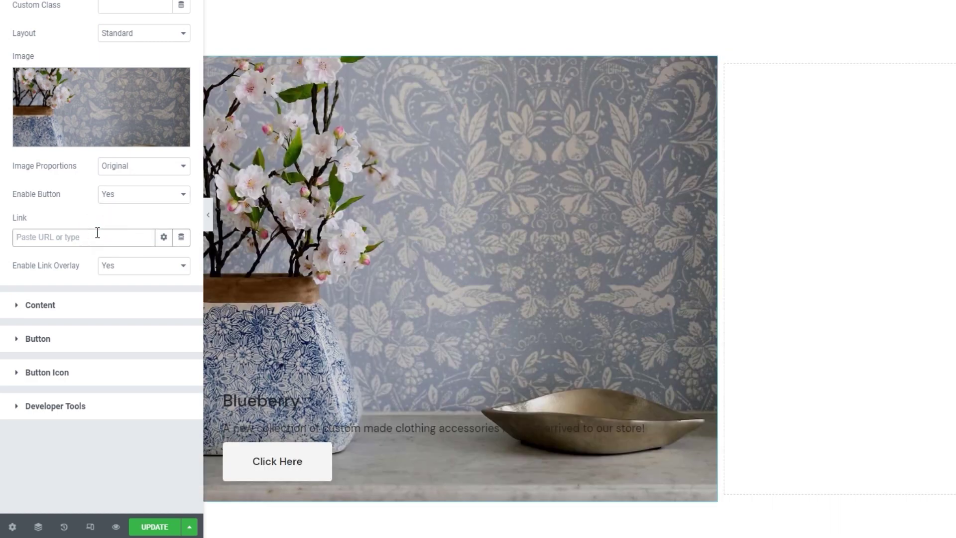
type("#")
left_click(82, 220)
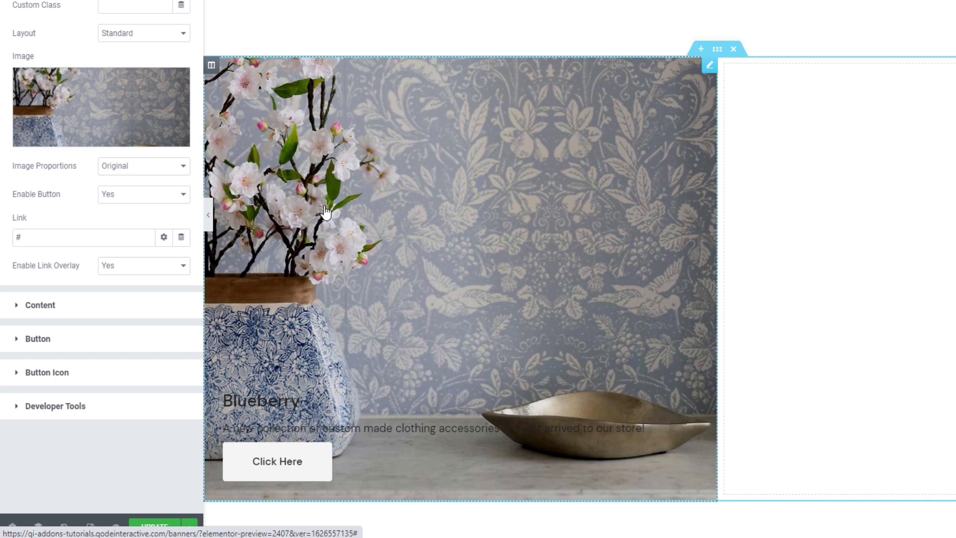
Try the banner with the link overlay disabled, and set Enable Link Overlay back to Yes.
left_click(134, 272)
left_click(133, 290)
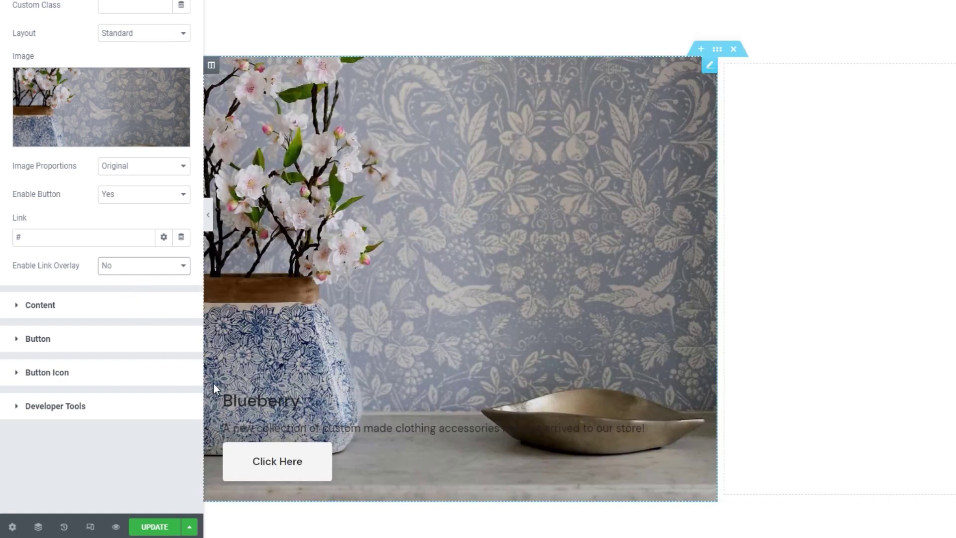
left_click(143, 267)
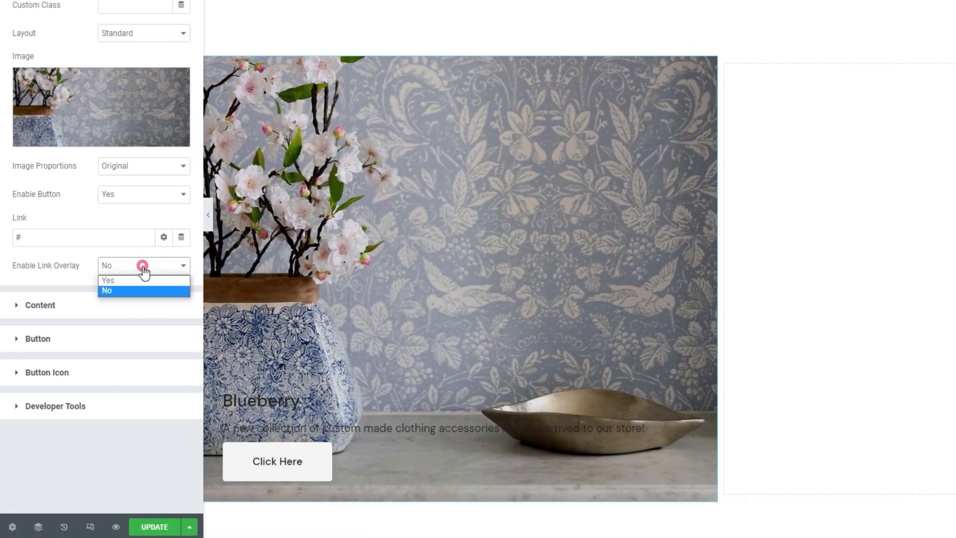
left_click(143, 278)
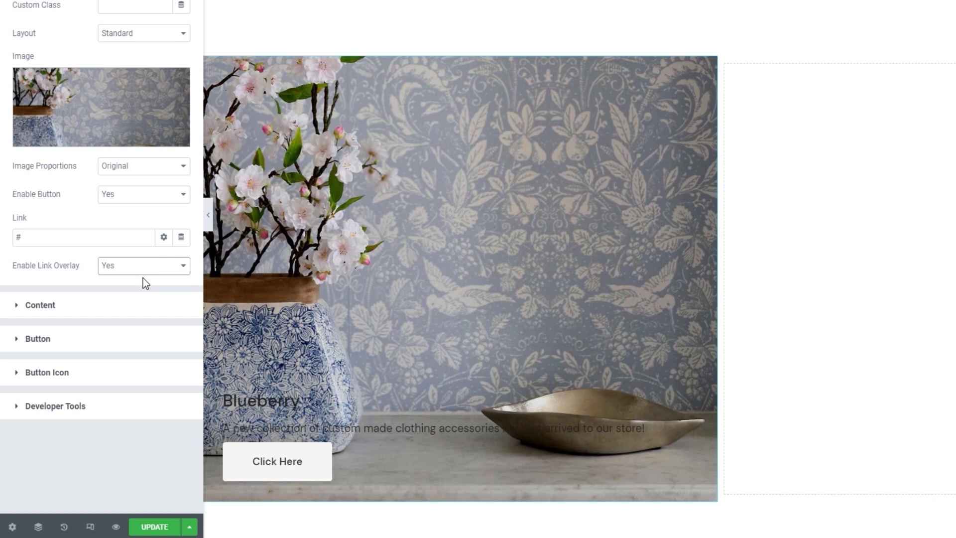
Try the Outlined and Textual layouts on the banner's button, and set the layout back to Filled.
left_click(106, 343)
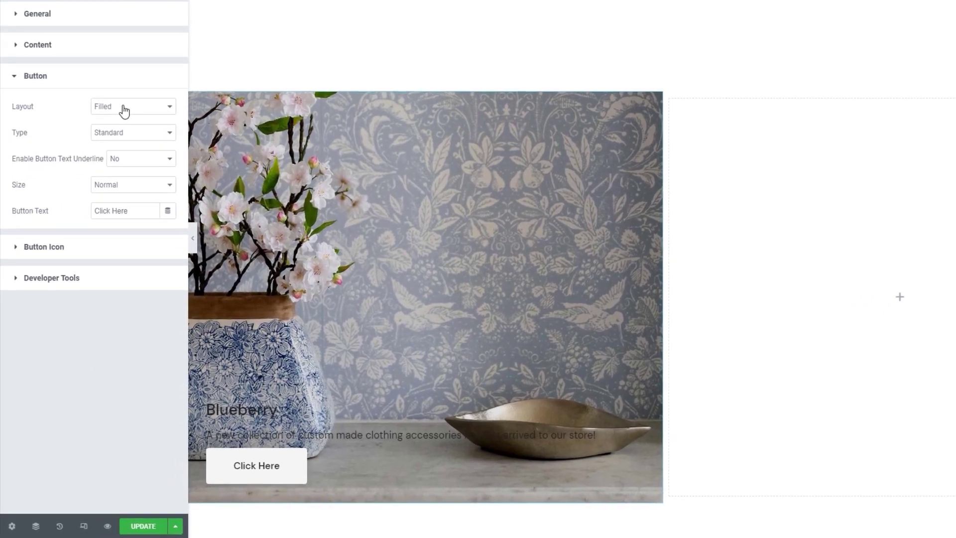
left_click(123, 109)
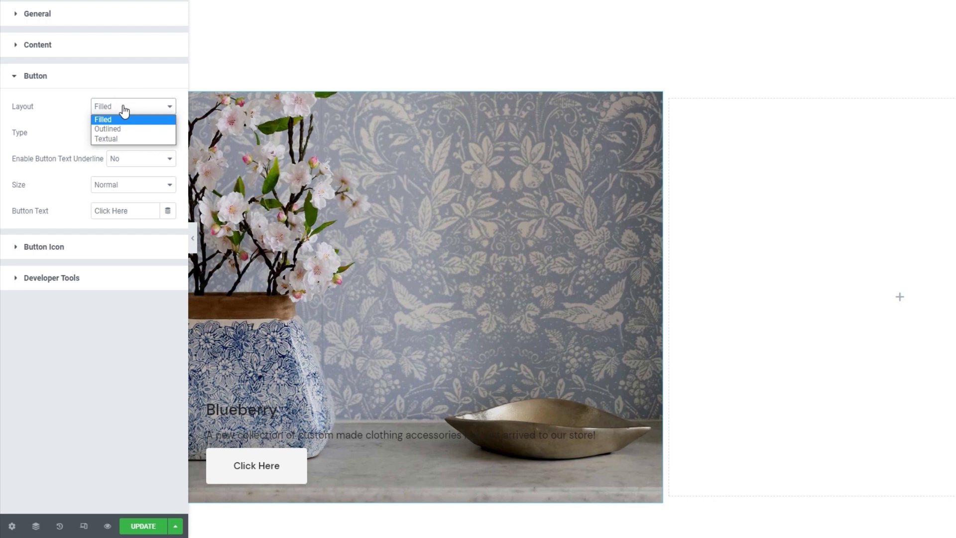
left_click(136, 129)
left_click(128, 102)
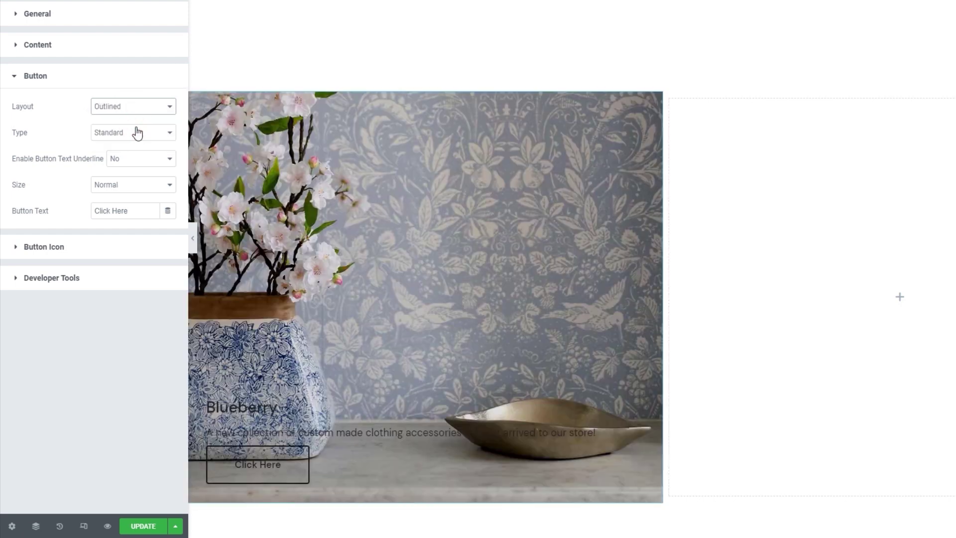
left_click(136, 142)
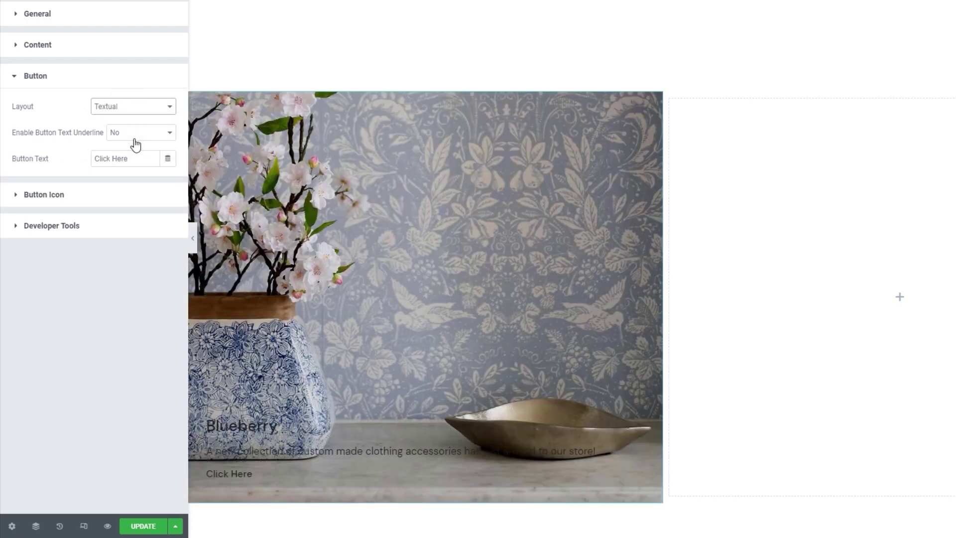
left_click(121, 105)
left_click(125, 118)
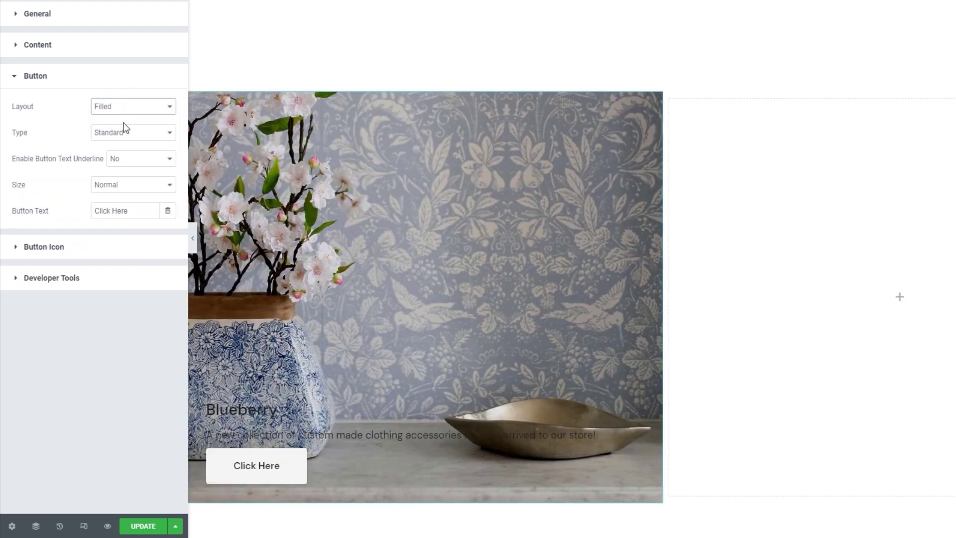
Try the With Inner Border and Icon Boxed button types, and set the type back to Standard.
left_click(122, 130)
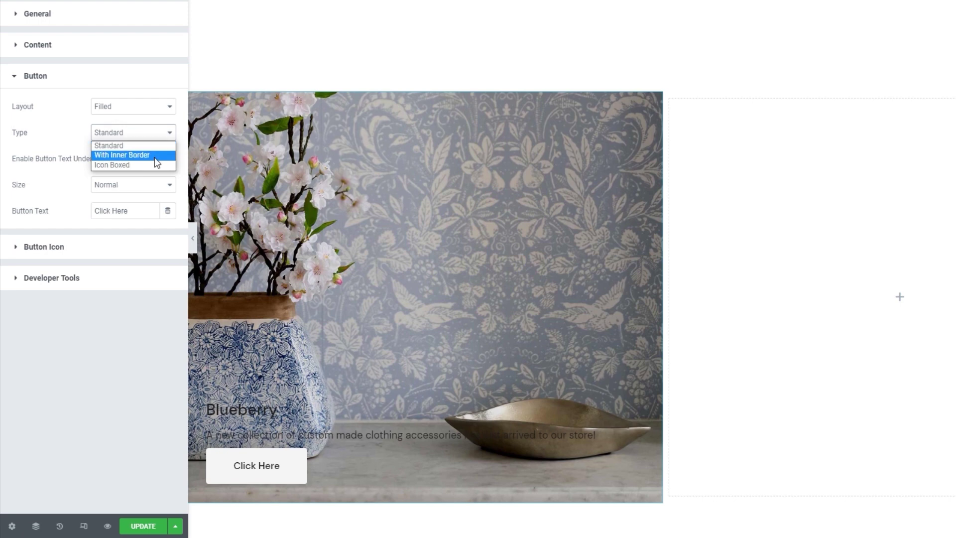
left_click(155, 157)
left_click(145, 136)
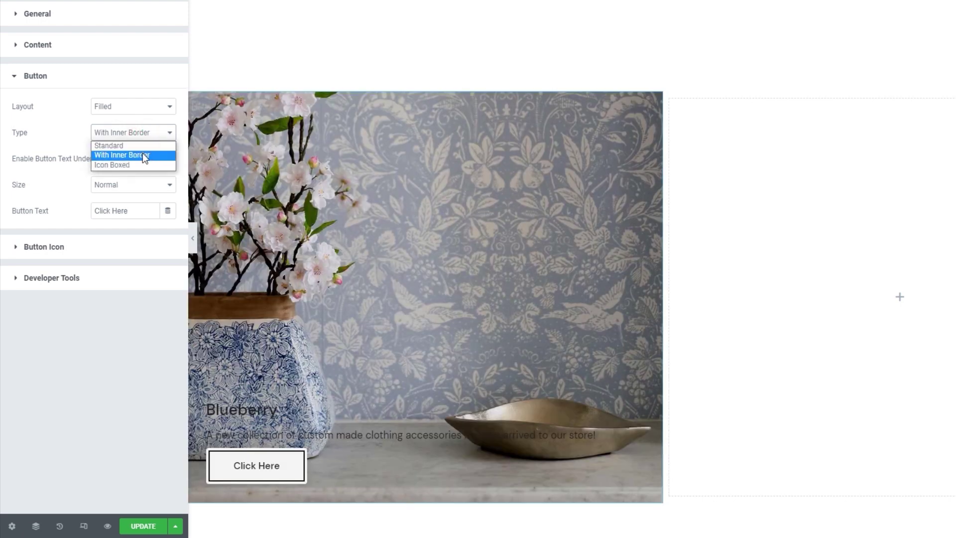
left_click(143, 163)
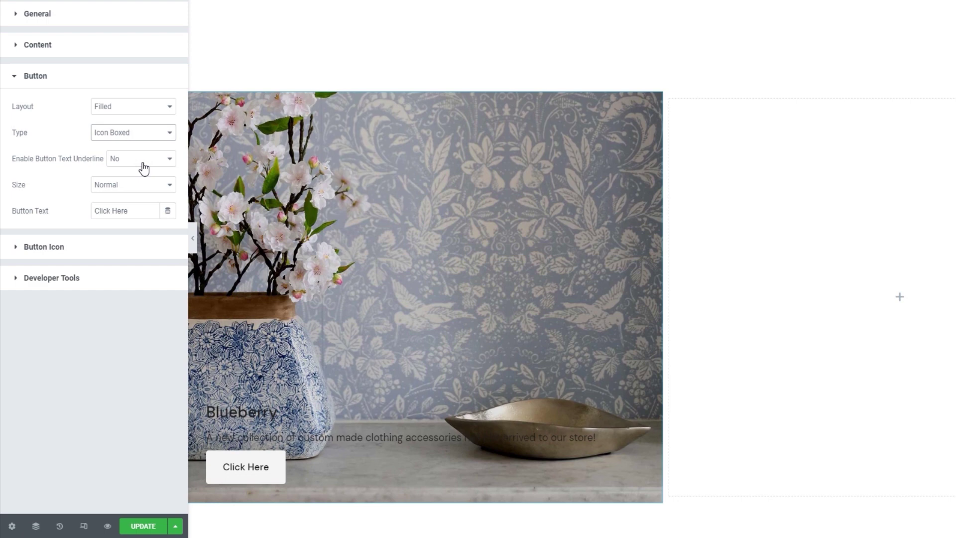
left_click(141, 134)
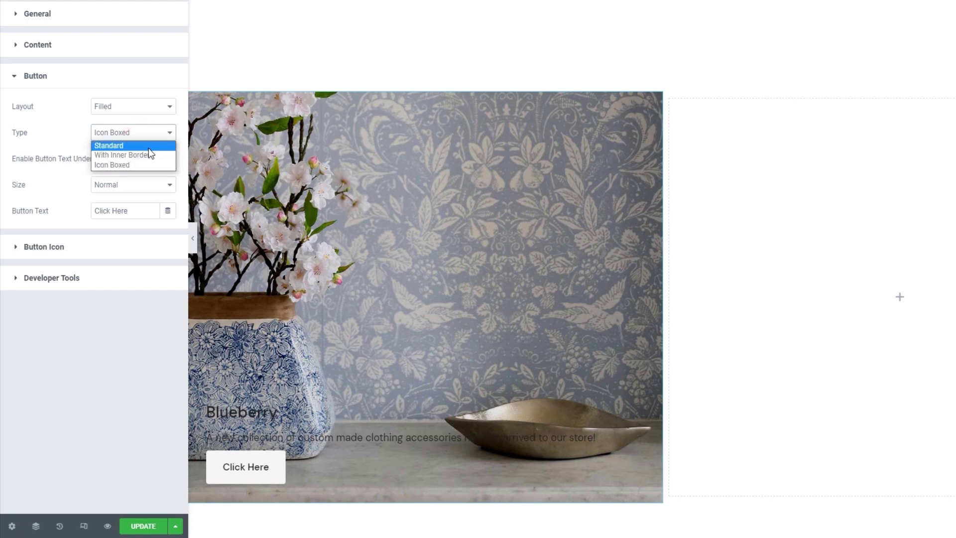
left_click(148, 147)
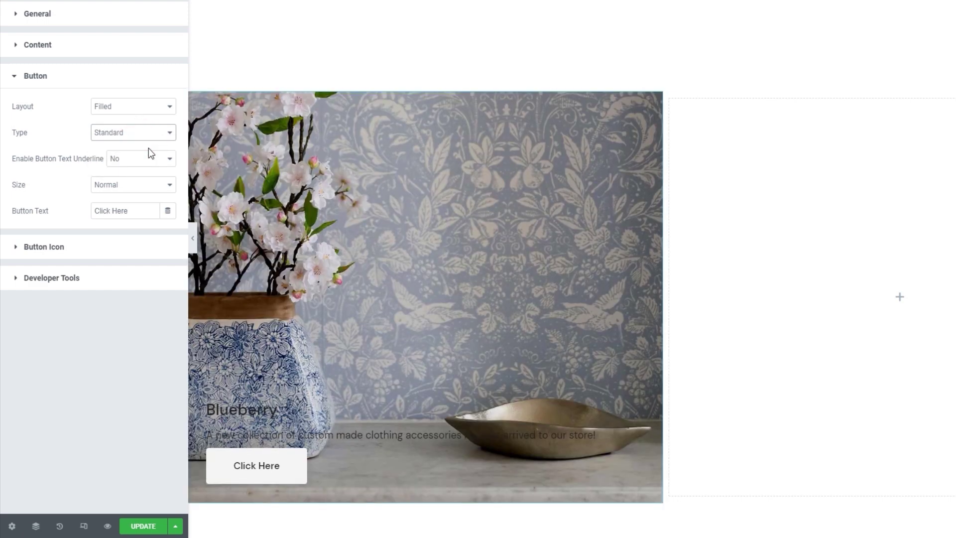
Try the button with its text underline enabled, and set Enable Button Text Underline back to No.
left_click(150, 156)
left_click(140, 182)
left_click(138, 158)
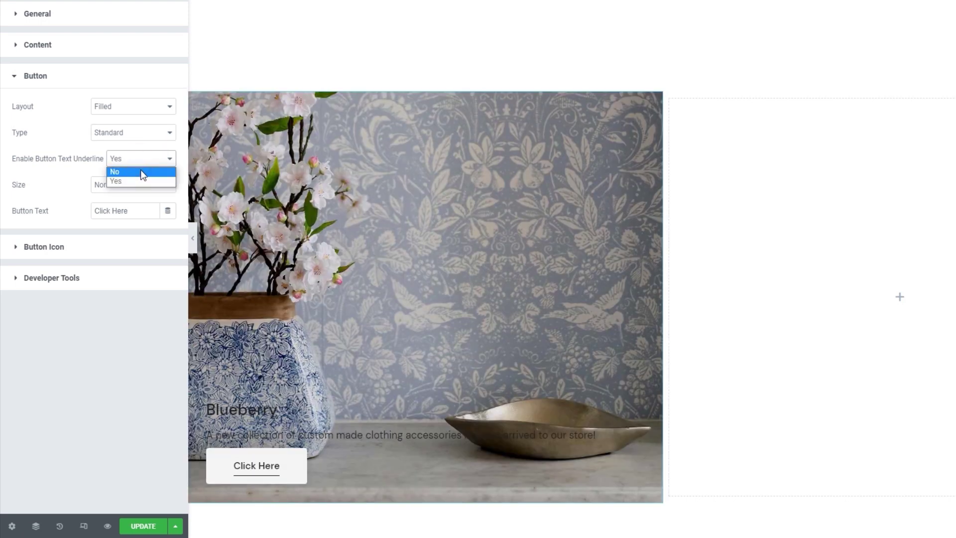
left_click(143, 172)
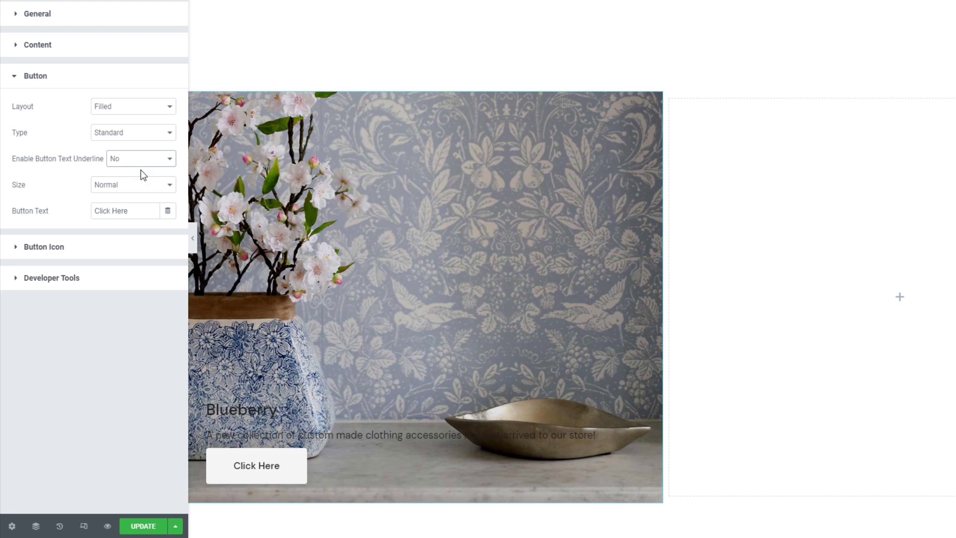
Try the Small, Large and Normal Full Width button sizes, and set the size back to Normal.
left_click(142, 185)
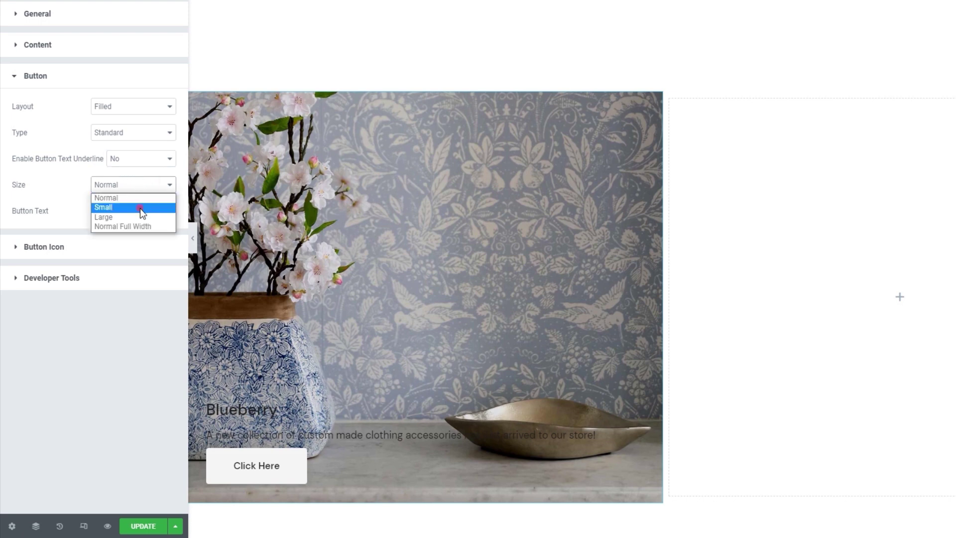
left_click(139, 208)
left_click(132, 187)
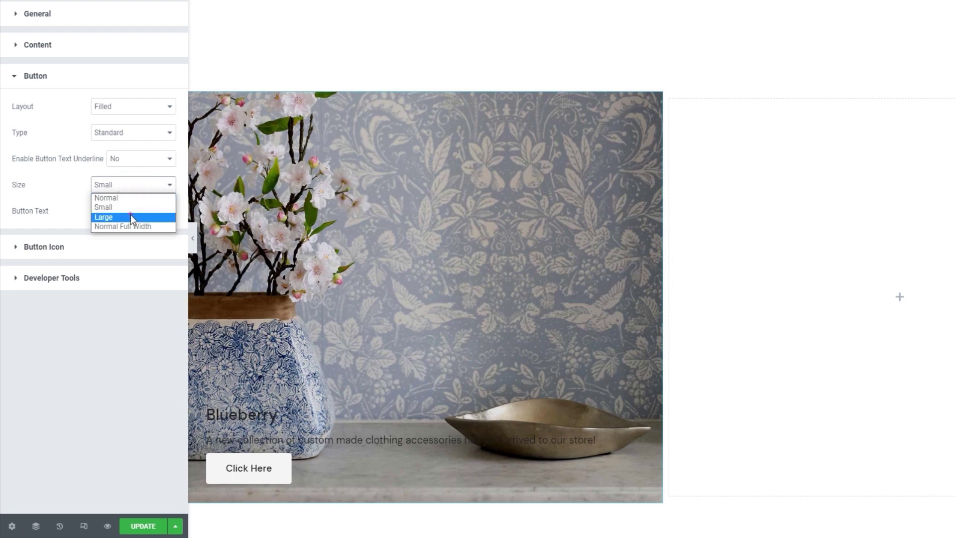
left_click(130, 215)
left_click(131, 187)
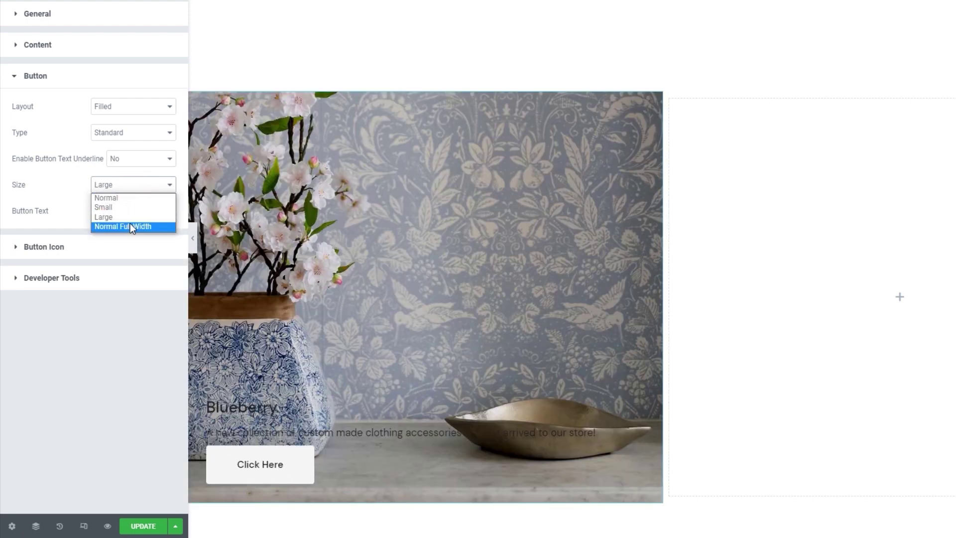
left_click(131, 226)
left_click(132, 191)
left_click(132, 198)
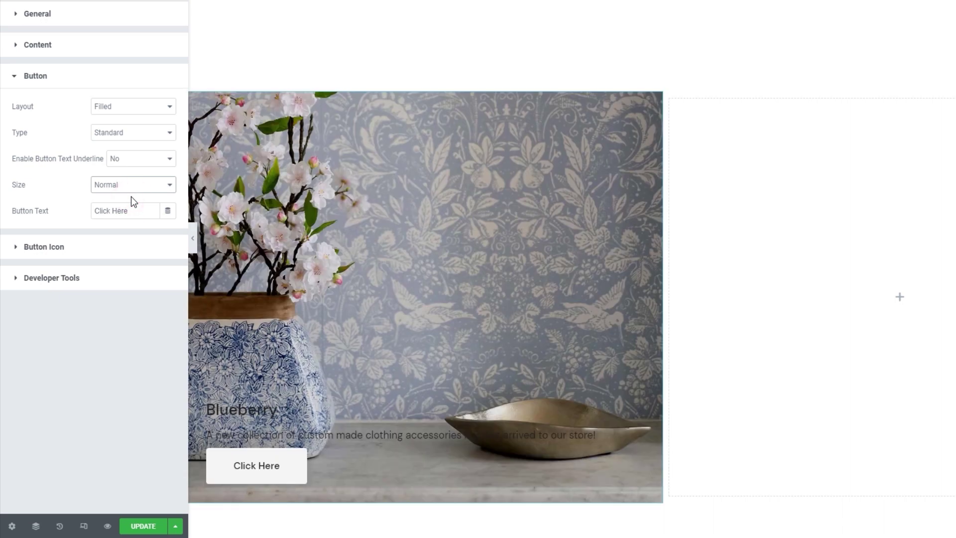
Replace the button's text with "View More".
triple_click(133, 211)
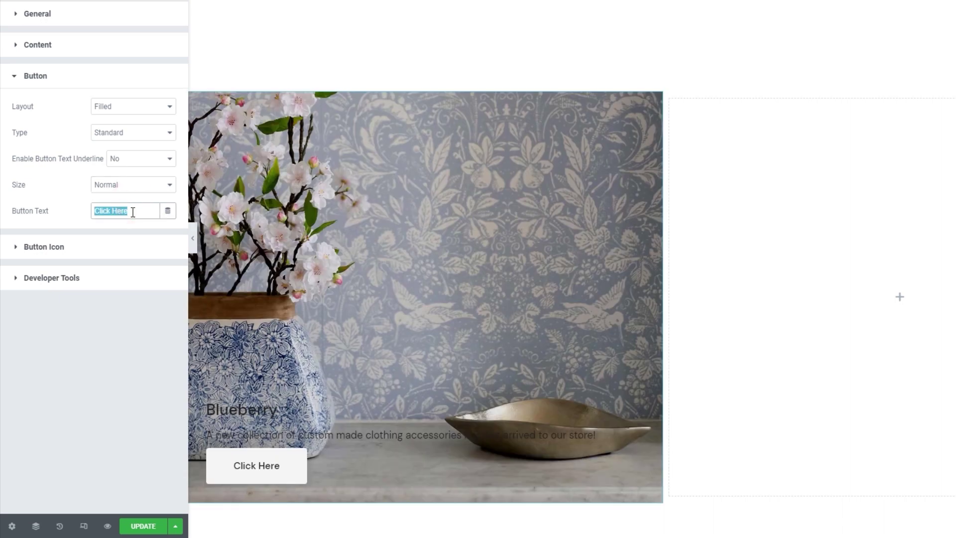
key("BackSpace")
type("View More")
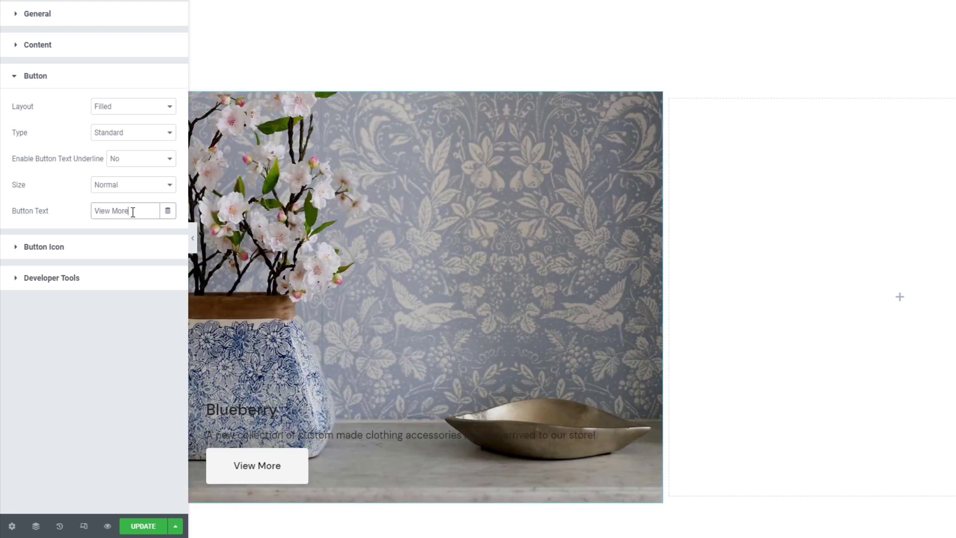
Set the button's icon to arrow-button.svg, the small right-pointing arrow, from the media library.
left_click(115, 248)
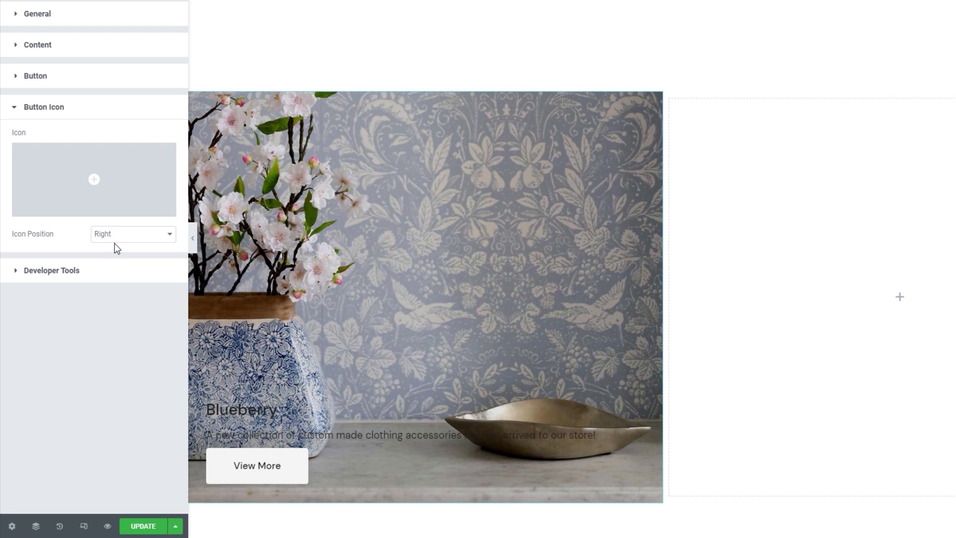
mouse_move(111, 180)
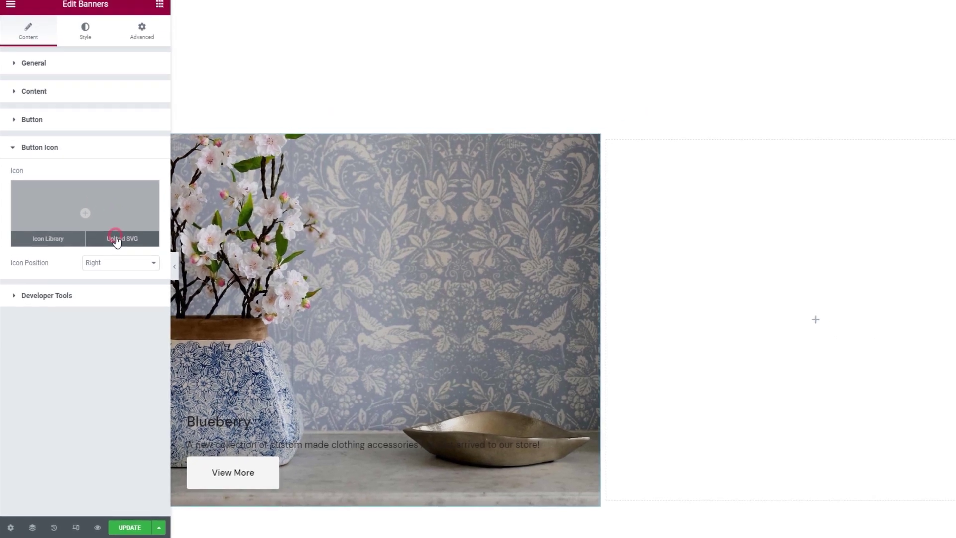
left_click(131, 208)
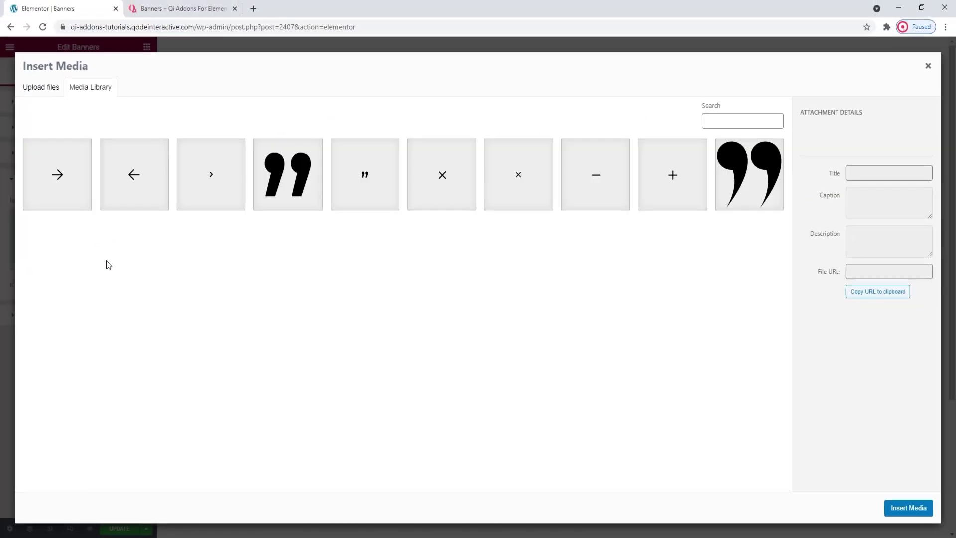
left_click(202, 185)
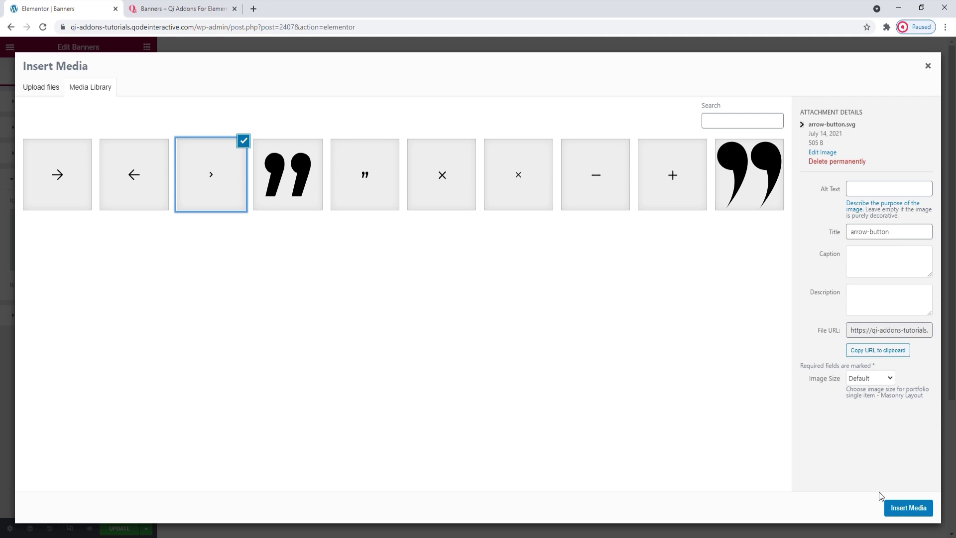
left_click(902, 507)
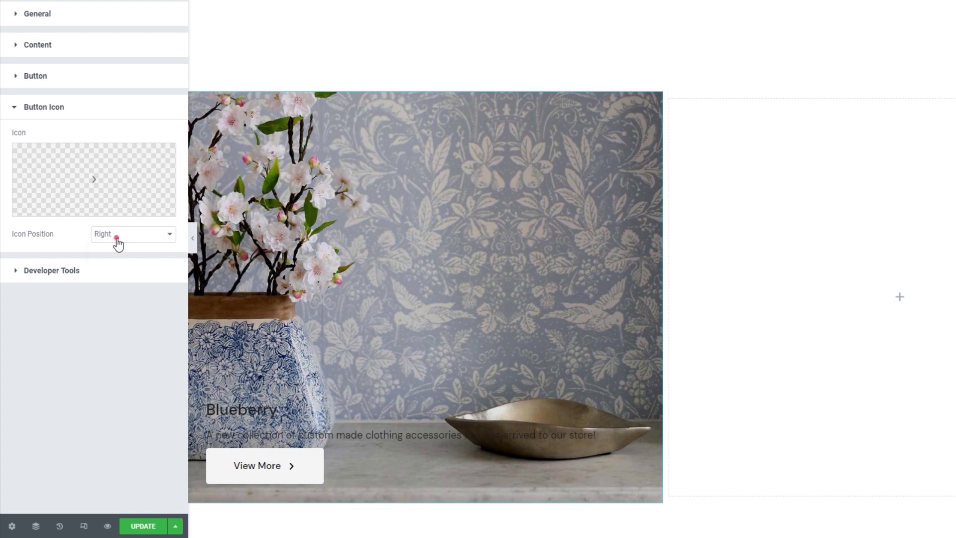
Try the button icon in the Left position, and set Icon Position back to Right.
left_click(117, 239)
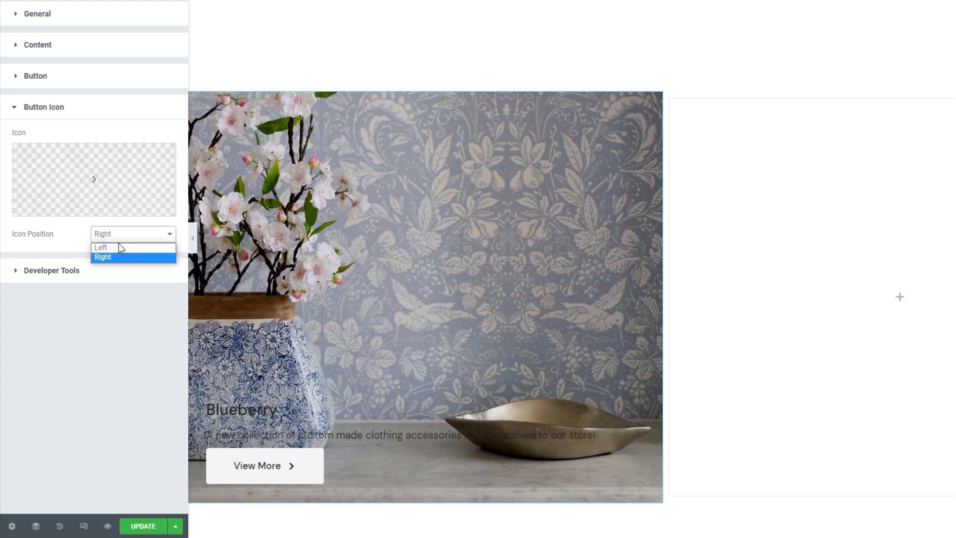
left_click(121, 246)
left_click(123, 244)
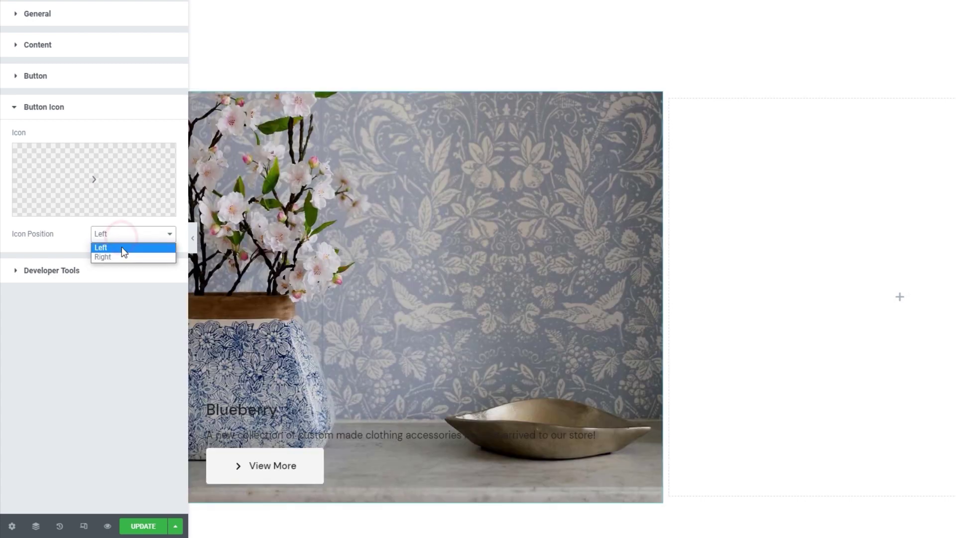
left_click(121, 255)
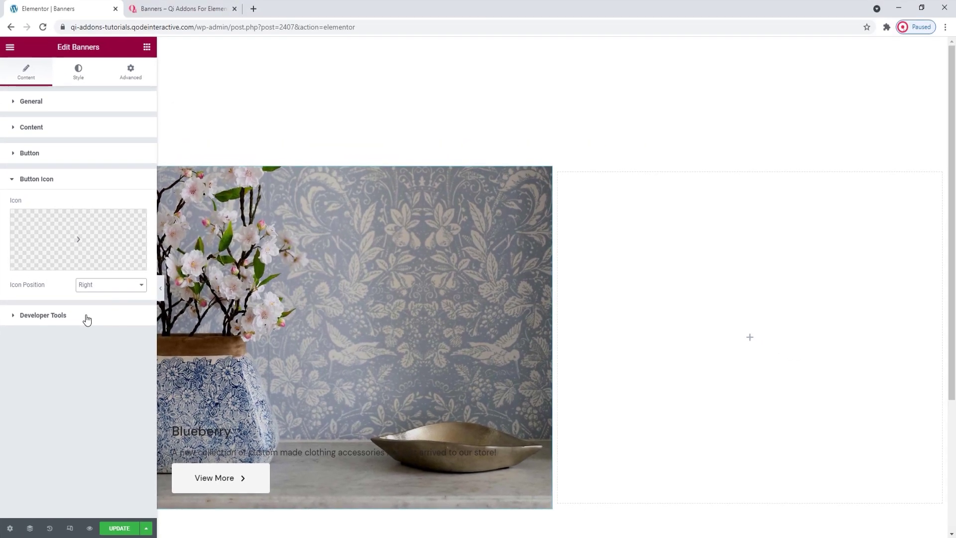
Show the banner's shortcode snippet in the developer tools, and set Show Shortcode Snippet back to No.
left_click(102, 271)
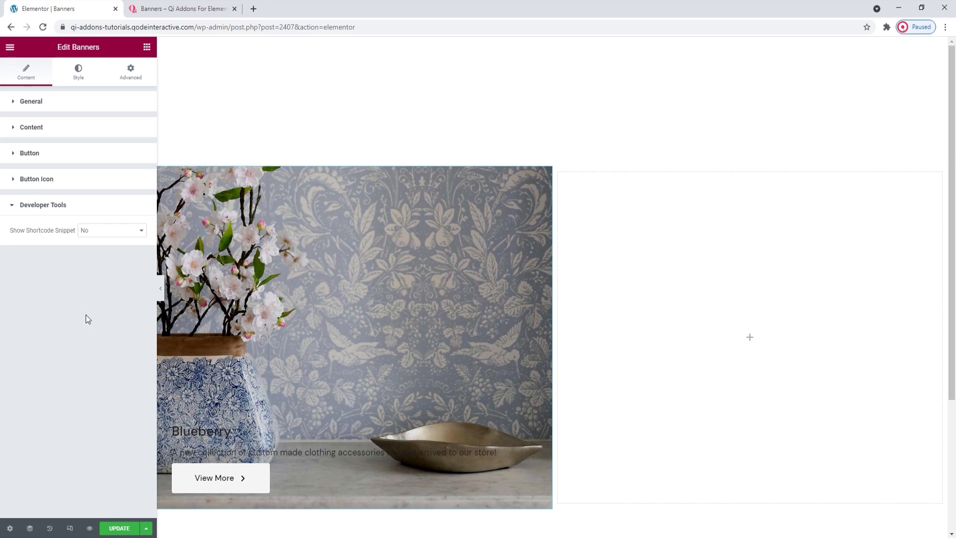
left_click(115, 232)
left_click(108, 250)
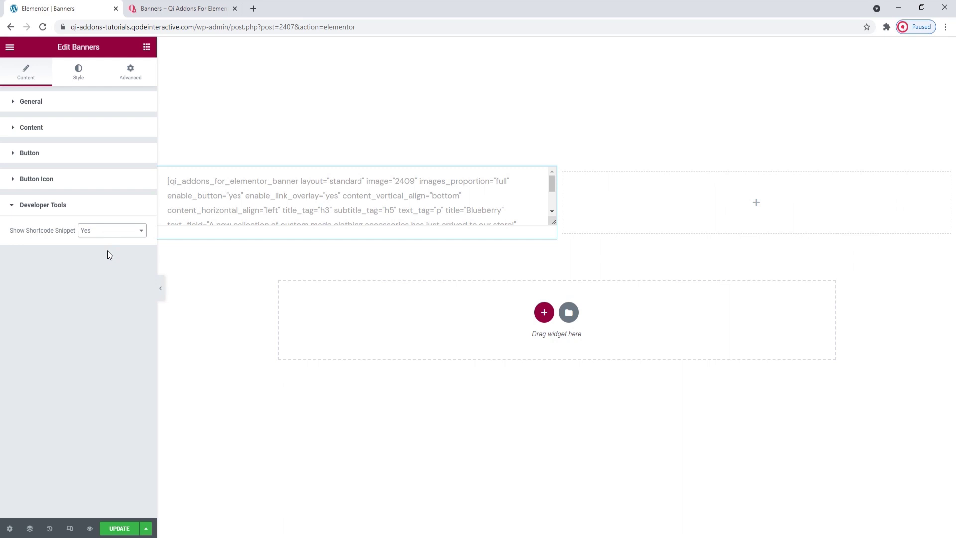
left_click(104, 231)
left_click(102, 238)
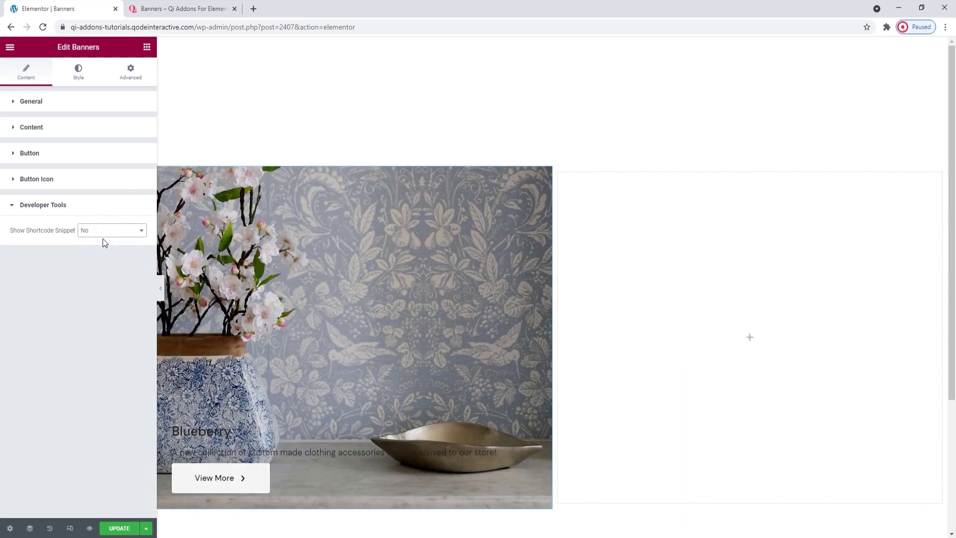
Try a banner padding of 39 px on all four sides in the content style settings.
left_click(87, 83)
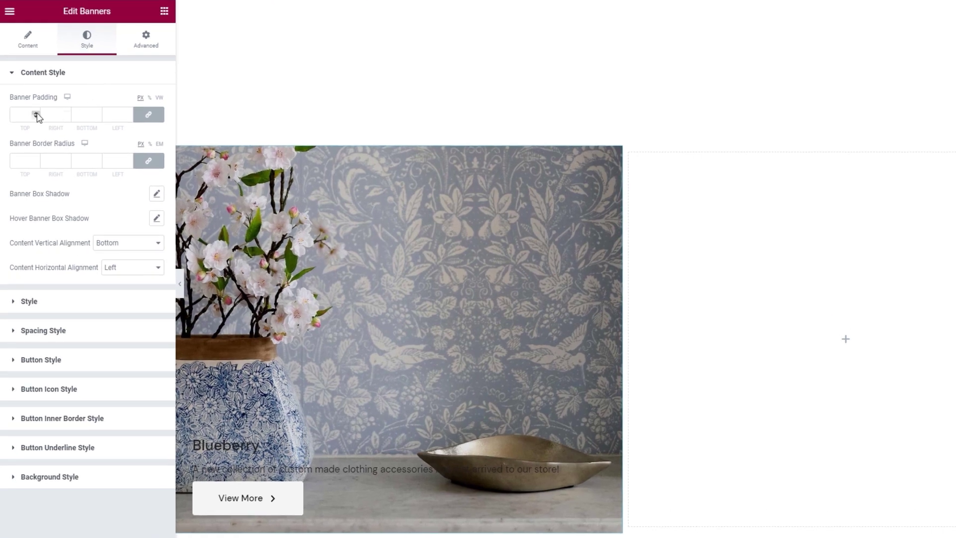
left_click(37, 115)
type("11")
key("Up")
key("Up")
key("Up")
key("Up")
key("Up")
key("Up")
key("Up")
key("Up")
key("Up")
key("Up")
key("Up")
key("Up")
key("Up")
key("Up")
key("Up")
key("Up")
key("Up")
key("Up")
key("Up")
key("Up")
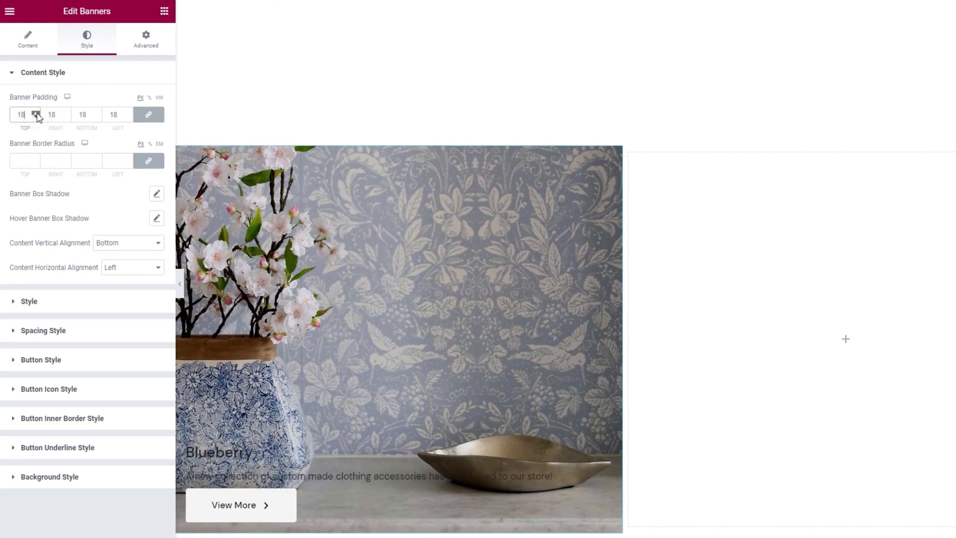
key("Up")
key("Up")
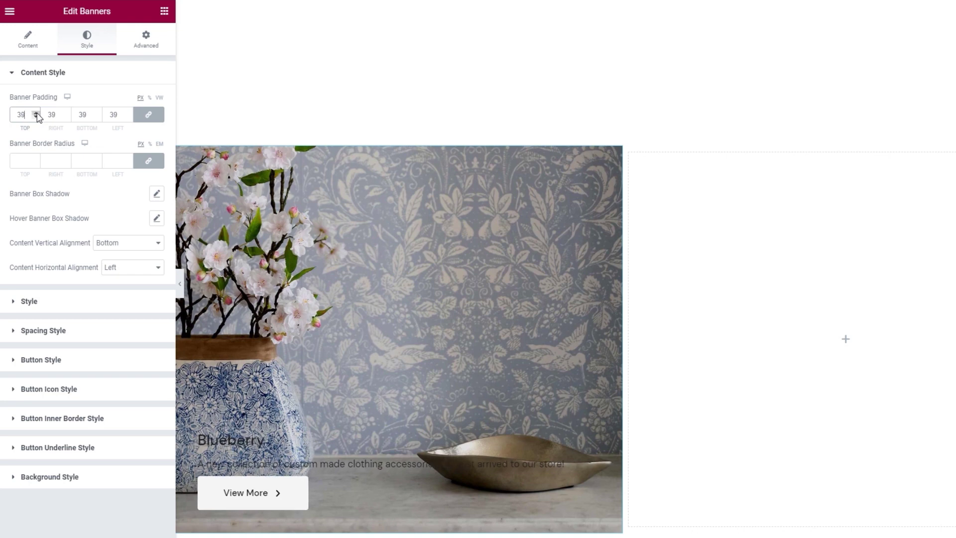
Clear the banner padding, unlink its sides, switch the unit to percent, and set right and left to 20.
double_click(25, 115)
key("BackSpace")
left_click(148, 118)
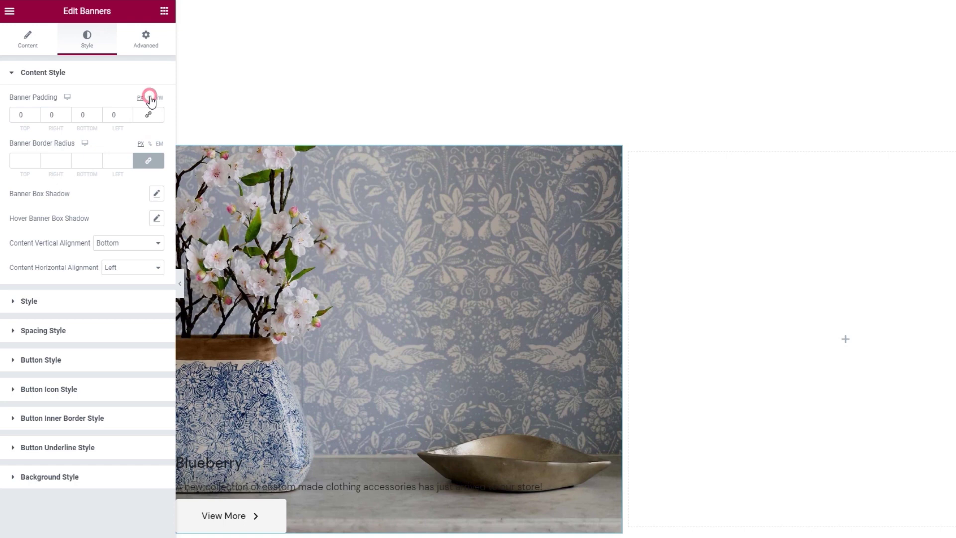
left_click(150, 98)
left_click(50, 119)
type("20")
left_click(113, 114)
type("20")
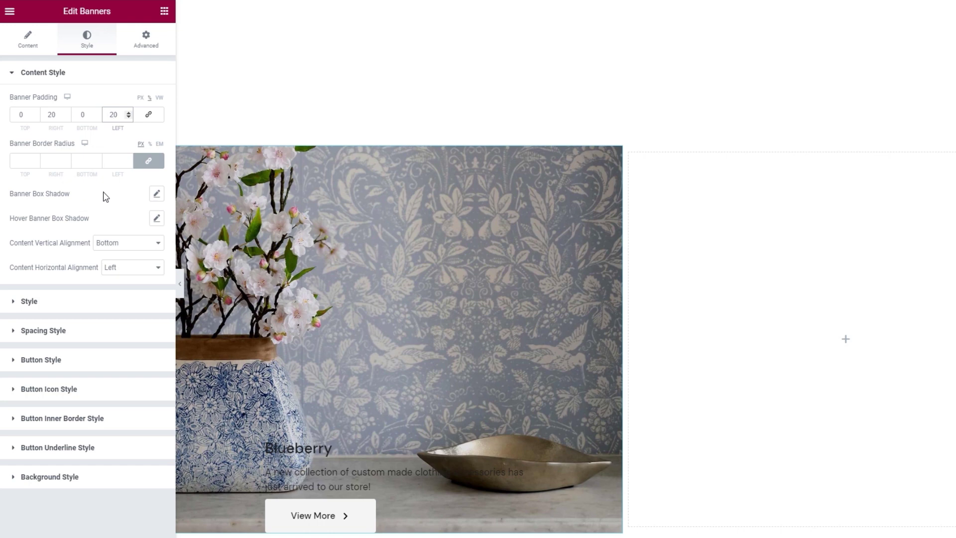
Try a banner box shadow with vertical offset 7 and blur 33, and reset it to default.
left_click(152, 196)
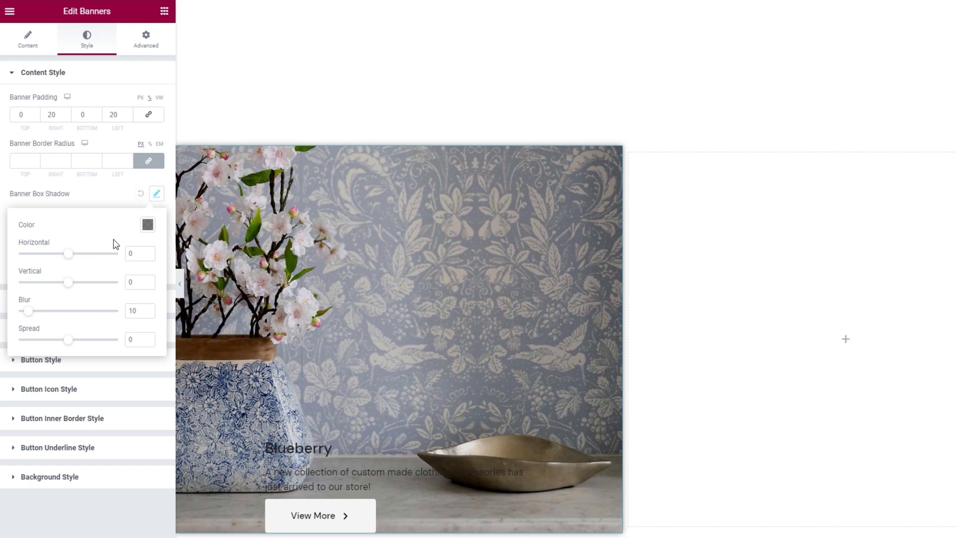
left_click_drag(28, 312, 73, 284)
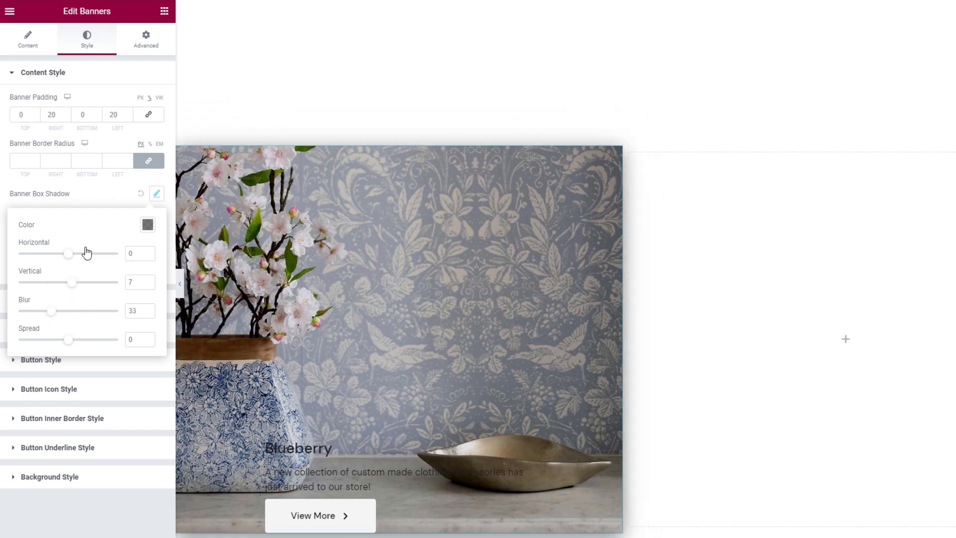
left_click(140, 193)
Try a hover banner box shadow with a blur of 40, and reset it to default.
left_click(156, 218)
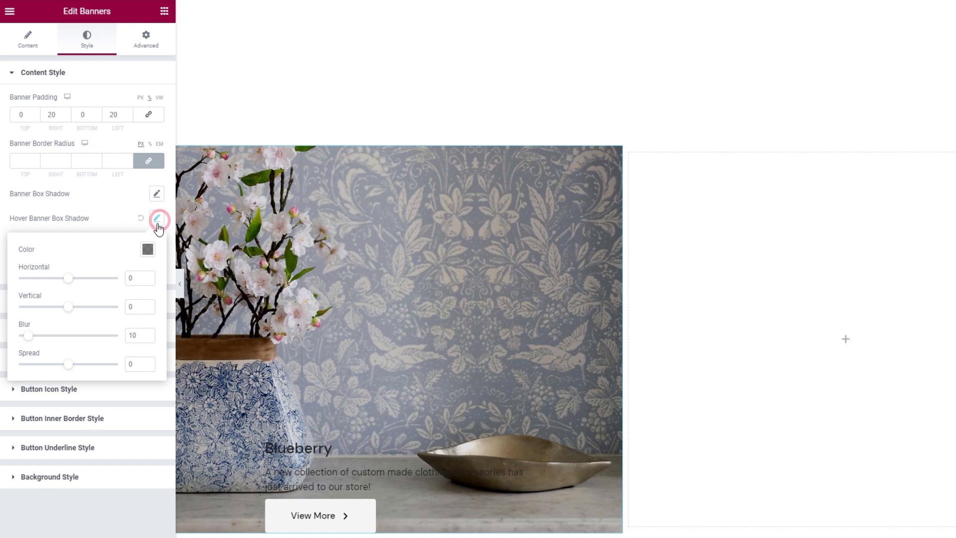
left_click_drag(29, 335, 59, 337)
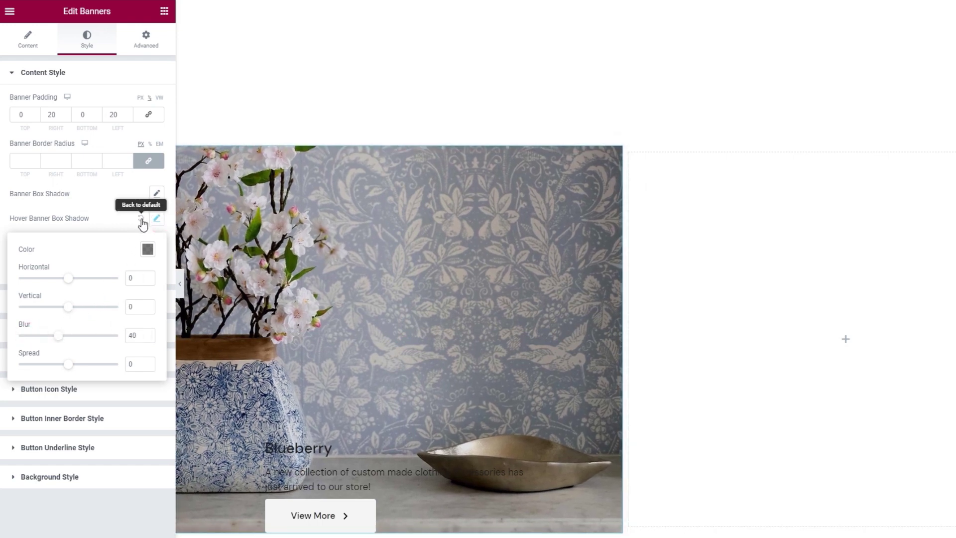
left_click(140, 218)
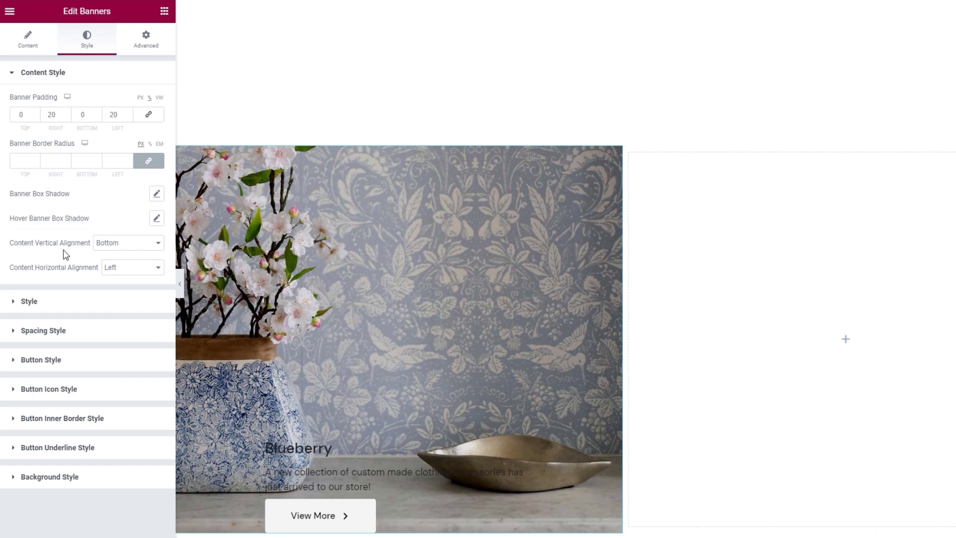
Align the banner content vertically to Middle and horizontally to Center.
left_click(130, 243)
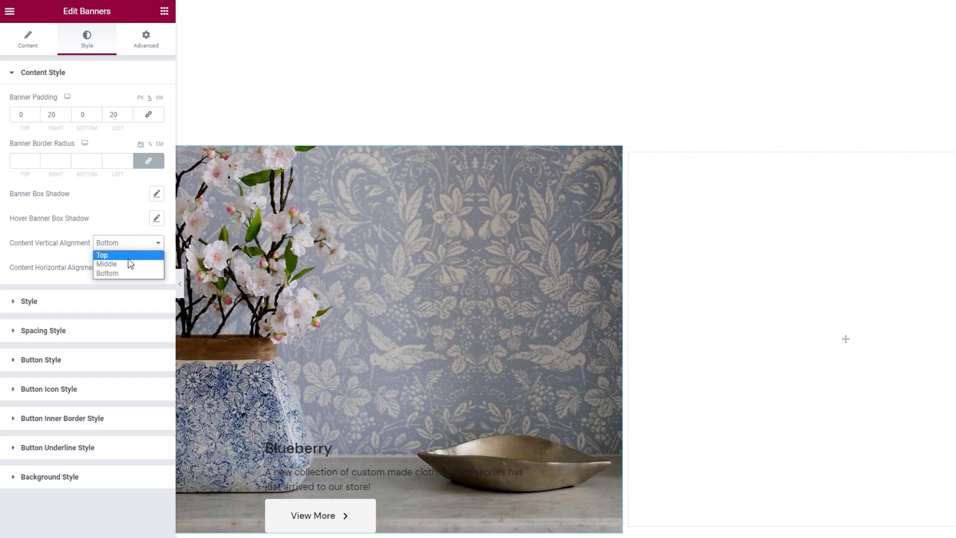
left_click(130, 257)
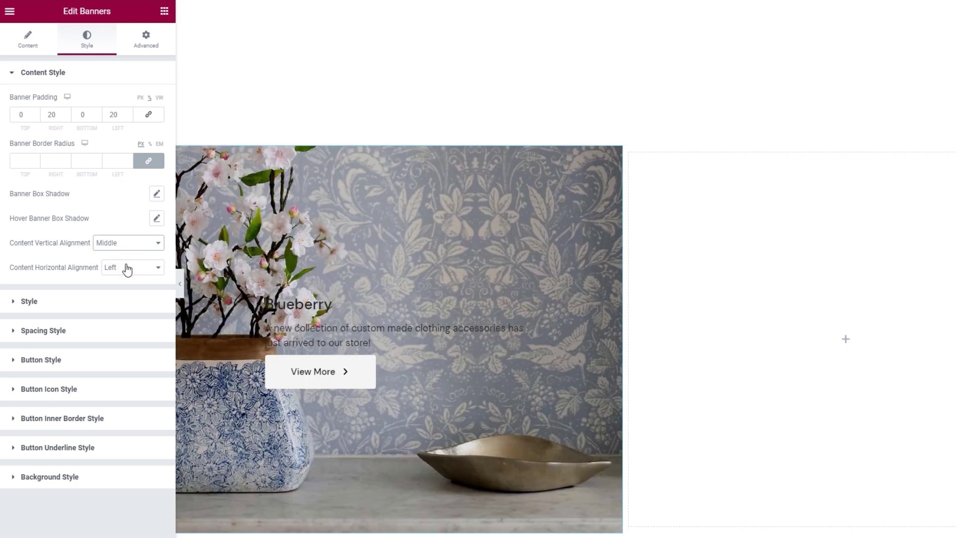
left_click(127, 269)
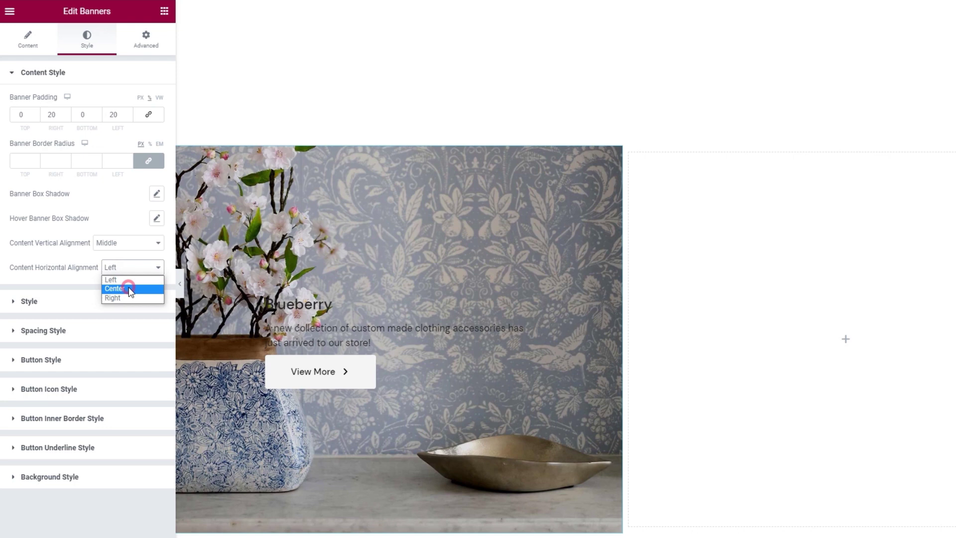
left_click(129, 289)
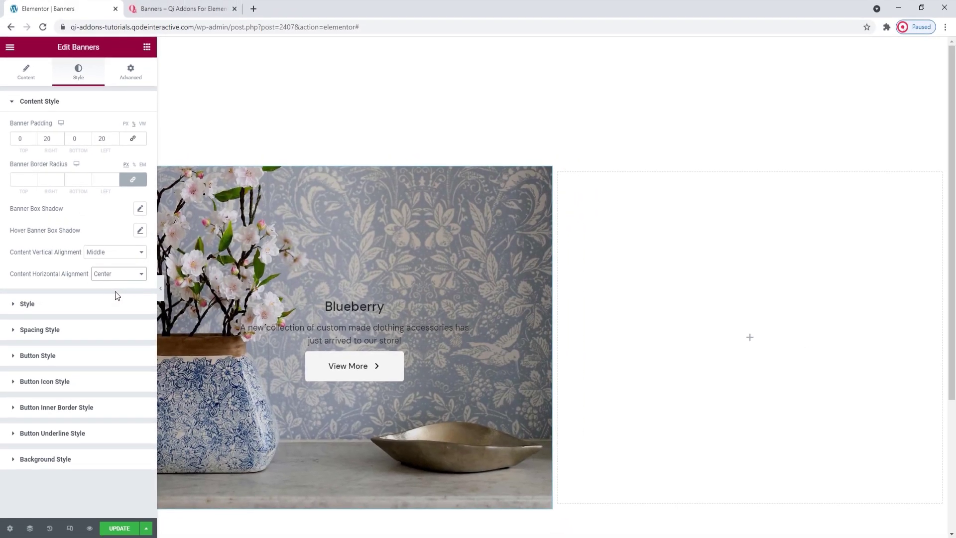
In the Style settings, set the banner's title tag to H2 and its title color to white, #FFFFFF.
left_click(112, 305)
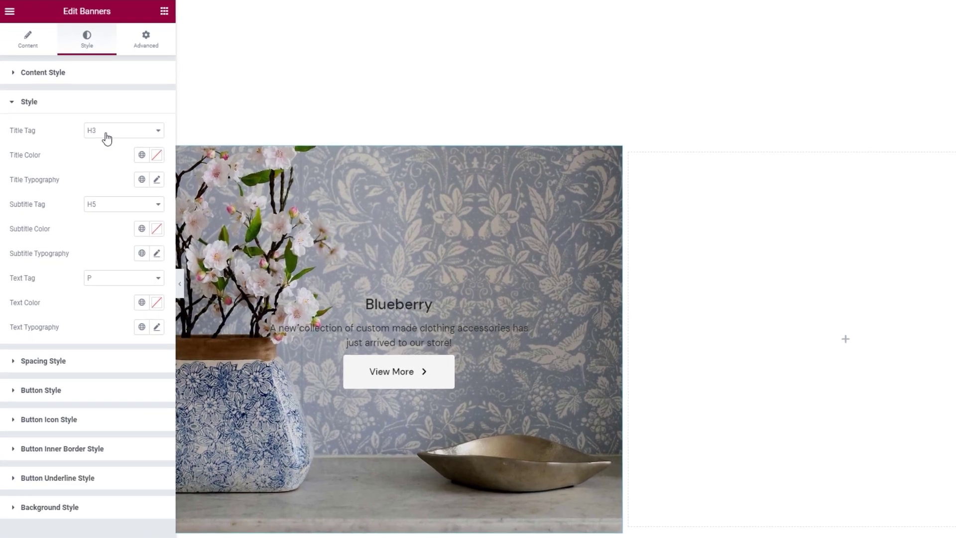
left_click(94, 154)
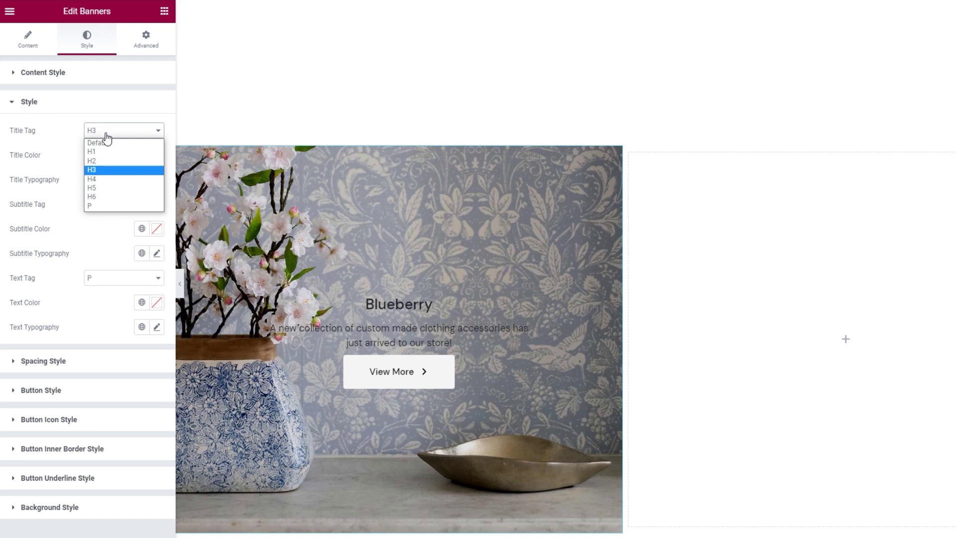
left_click(120, 161)
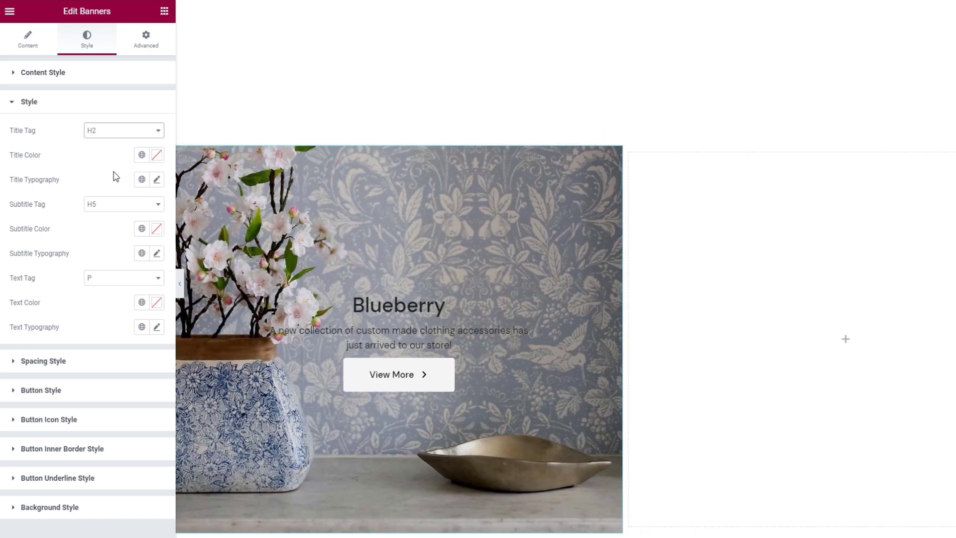
left_click(157, 155)
left_click(122, 247)
left_click_drag(121, 247, 14, 195)
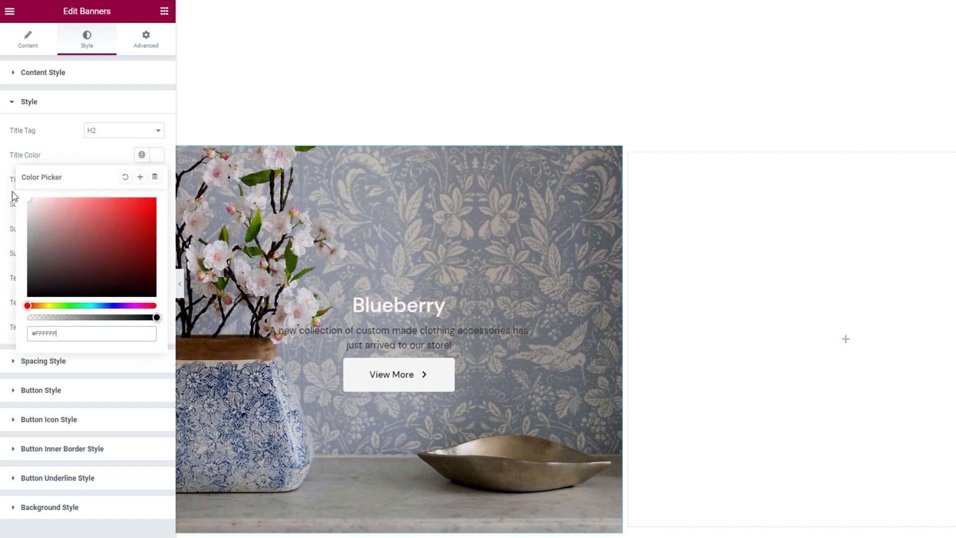
left_click(70, 152)
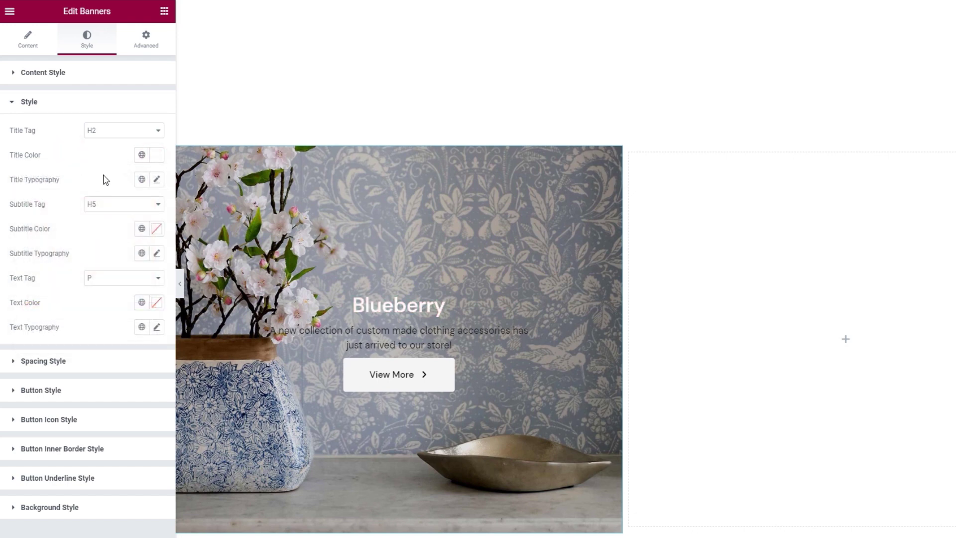
Set the title typography to the DM Serif Display font family at a size of 60 px.
left_click(152, 182)
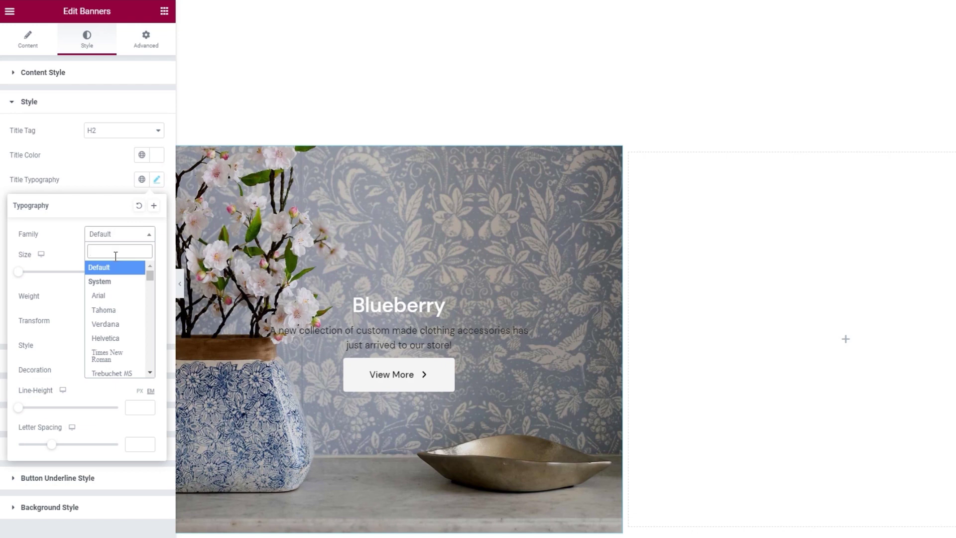
type("DM ser")
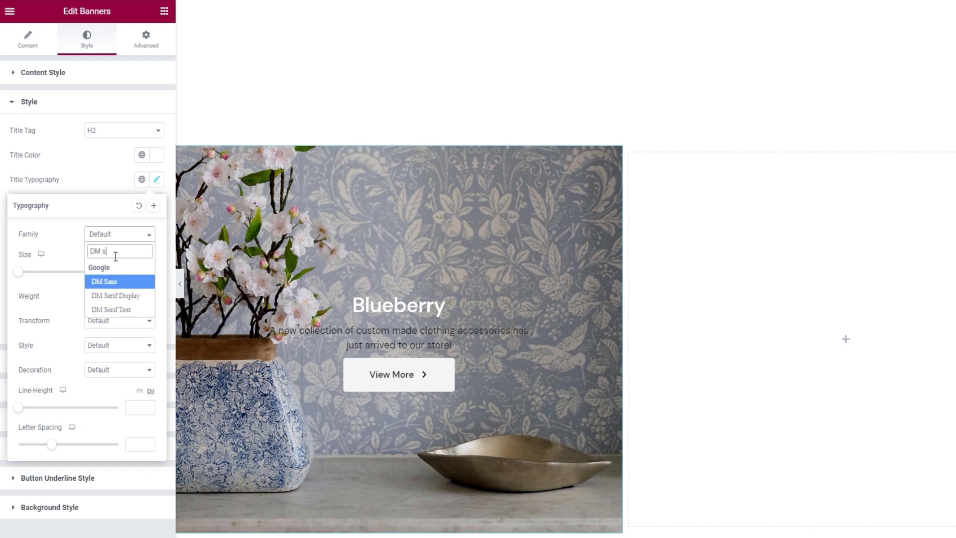
left_click(121, 279)
left_click_drag(18, 272, 43, 280)
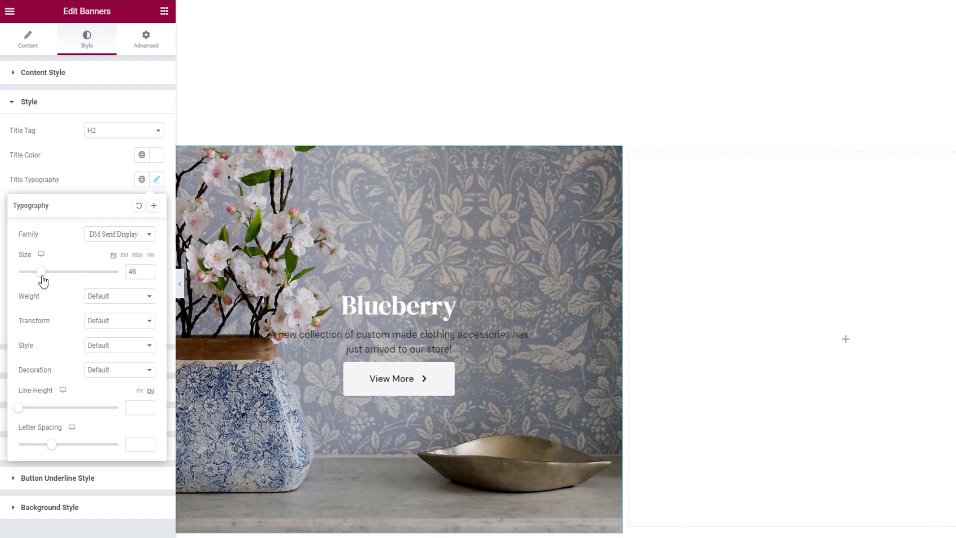
left_click_drag(134, 271, 118, 274)
type("60")
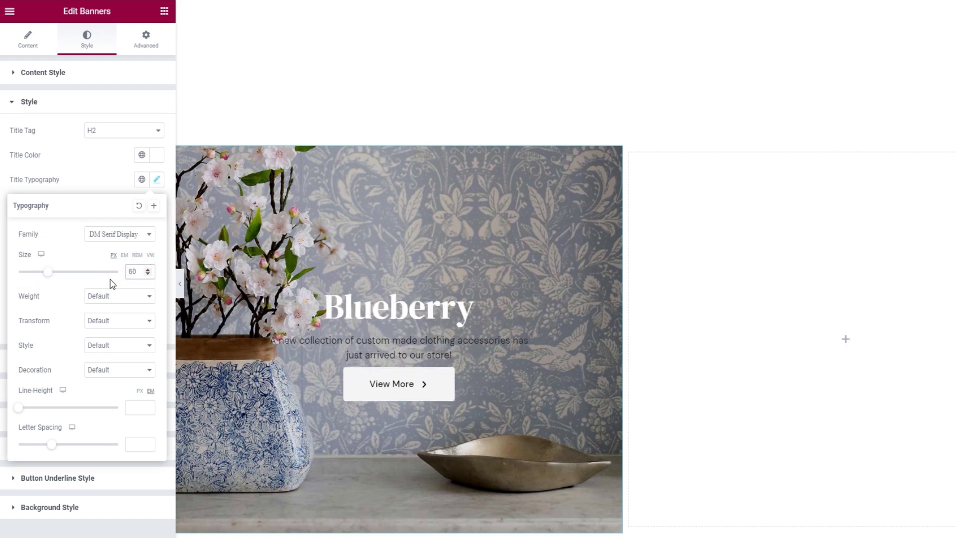
Set the title's transform to Uppercase and its style to Italic, keeping weight and decoration at Default.
left_click(125, 297)
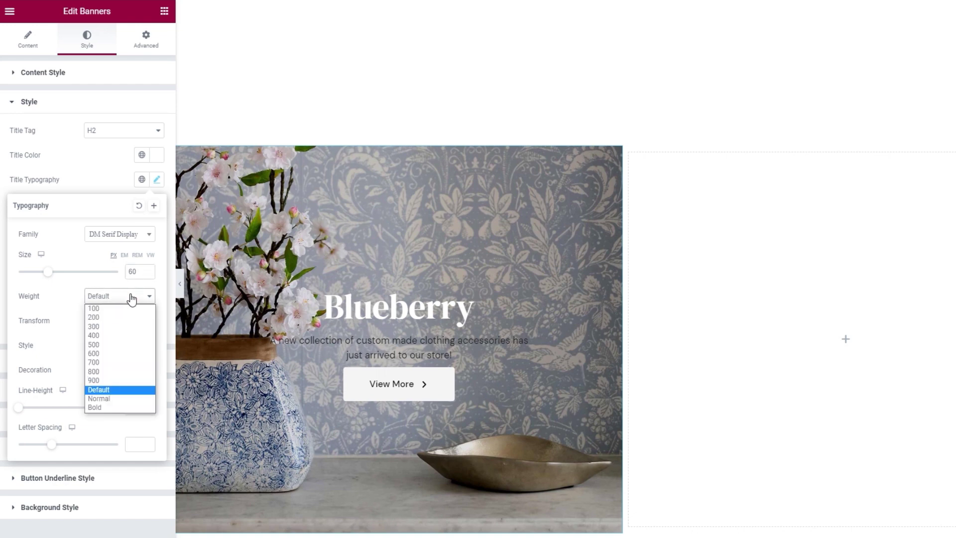
left_click(131, 297)
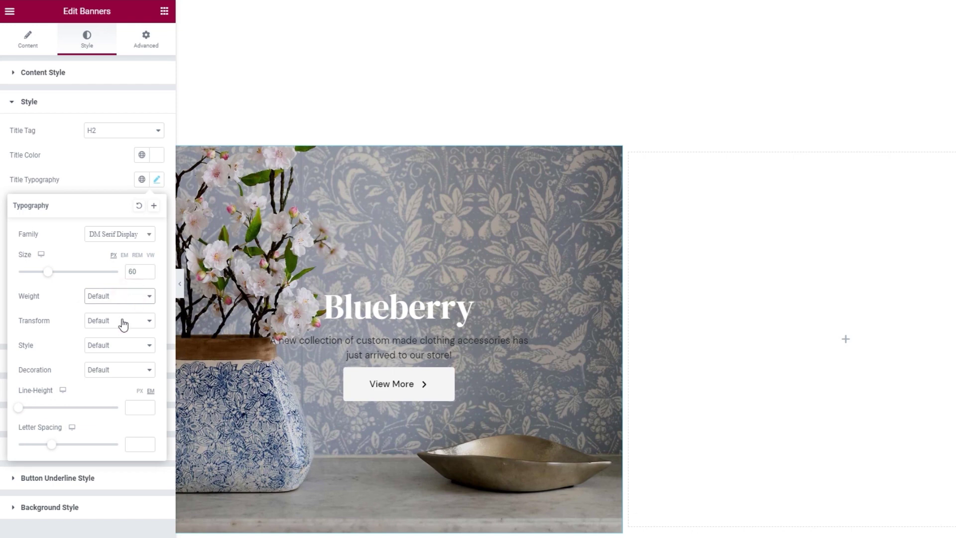
left_click(123, 323)
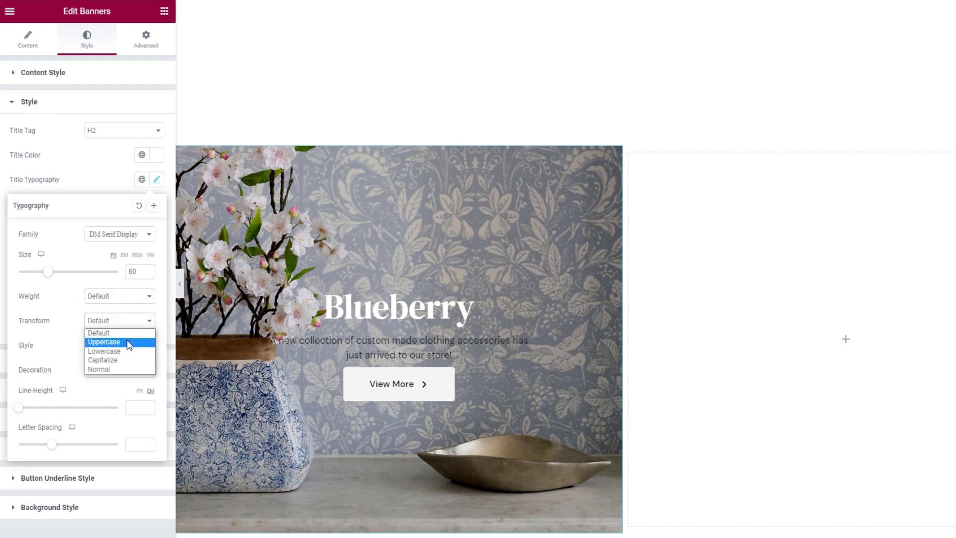
left_click(128, 342)
left_click(129, 347)
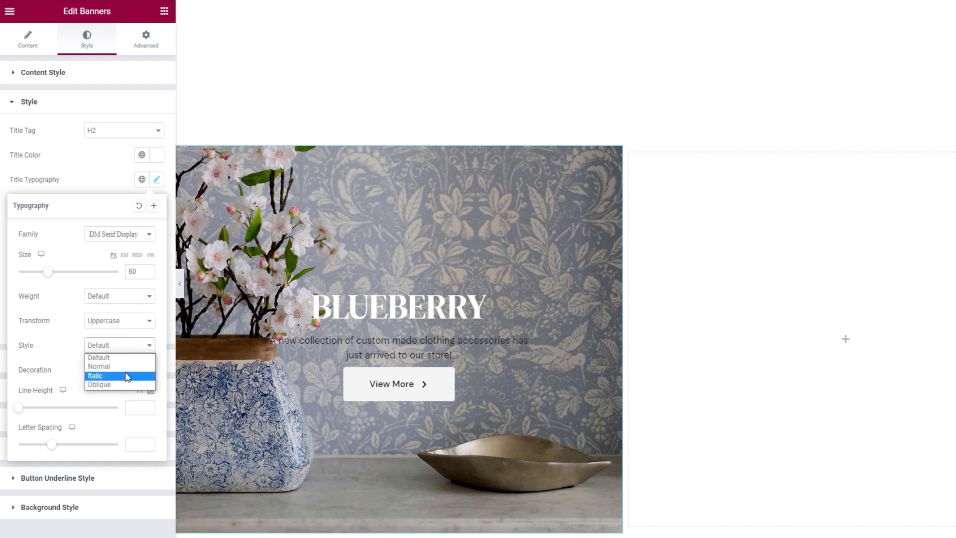
left_click(126, 375)
left_click(129, 374)
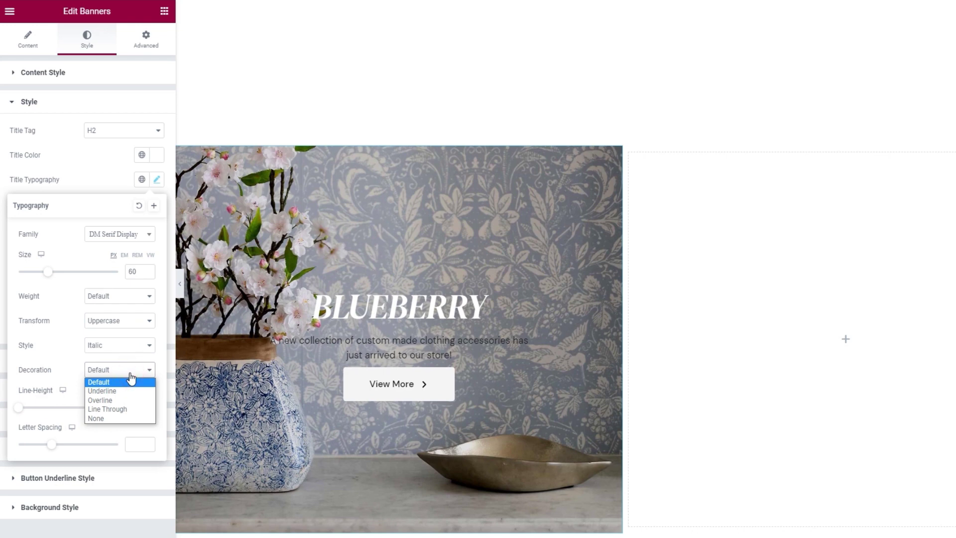
left_click(131, 378)
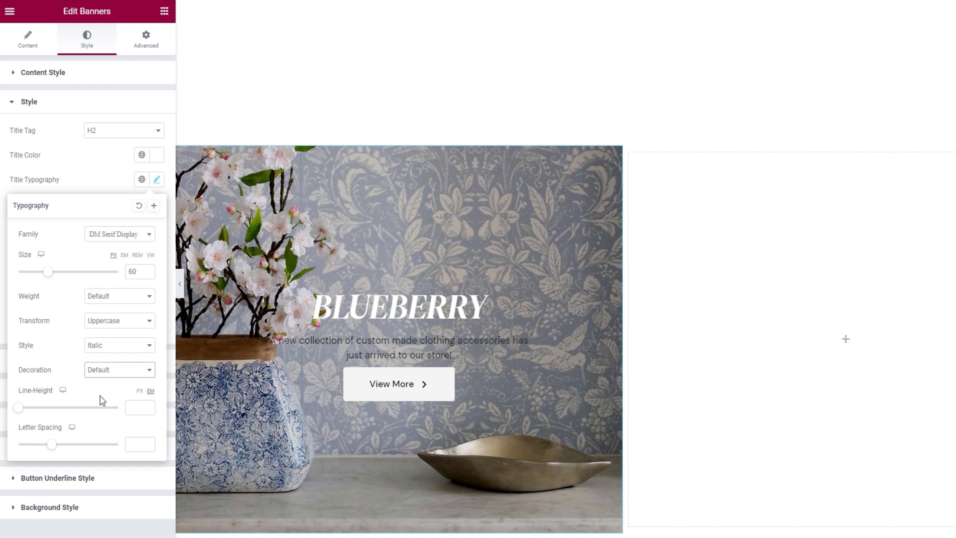
Switch the title's line height unit to pixels and set the line height to 59.
left_click(140, 392)
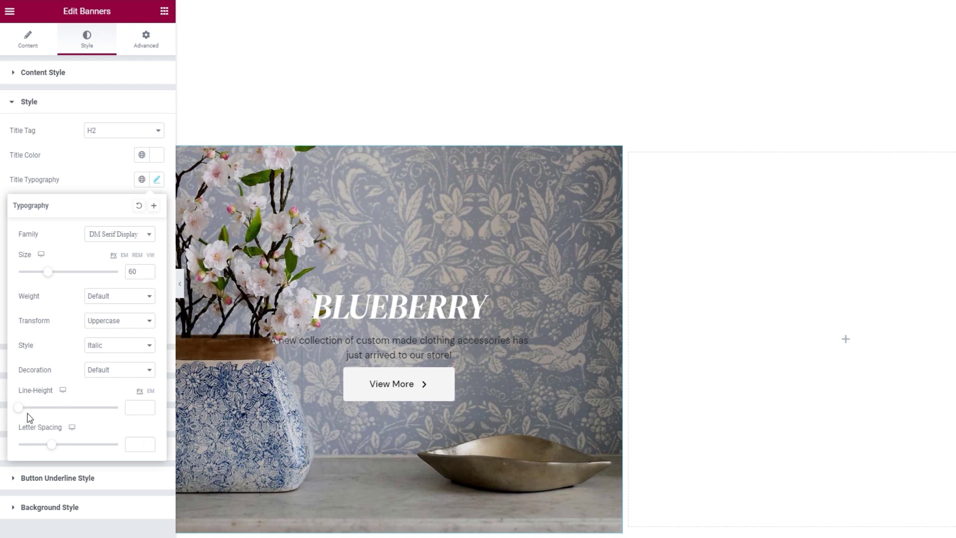
left_click_drag(20, 409, 77, 412)
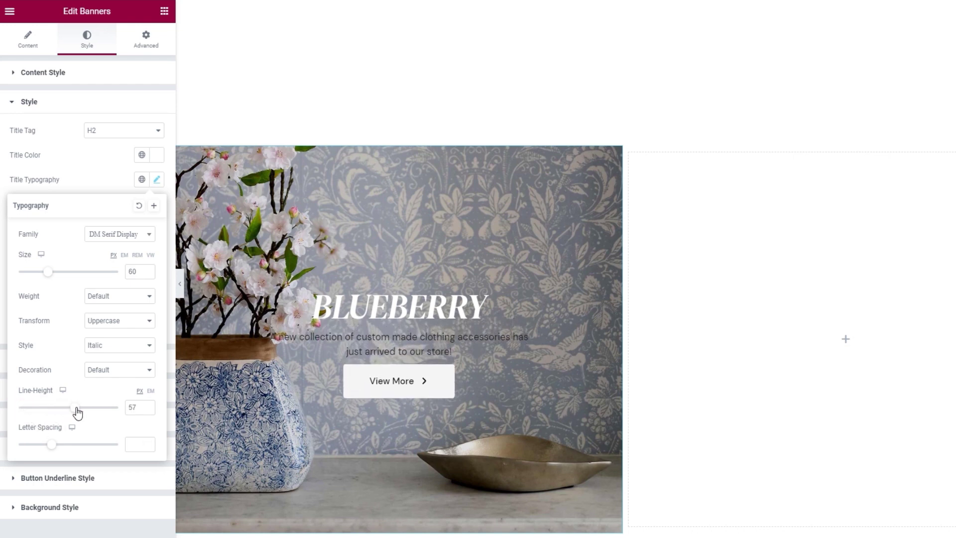
left_click(149, 404)
left_click(149, 405)
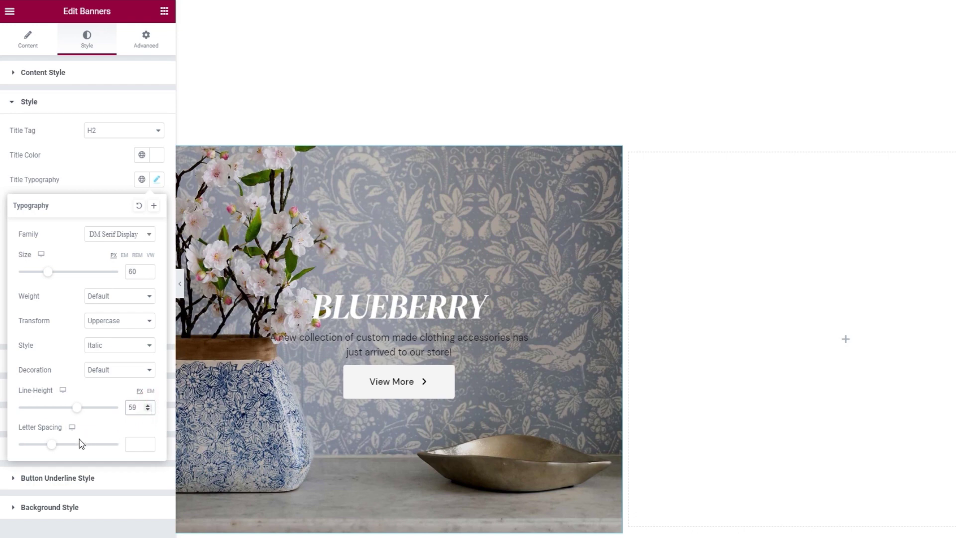
Try a title letter spacing of 1.9, clear the value, and close the title typography settings.
left_click_drag(52, 444, 64, 444)
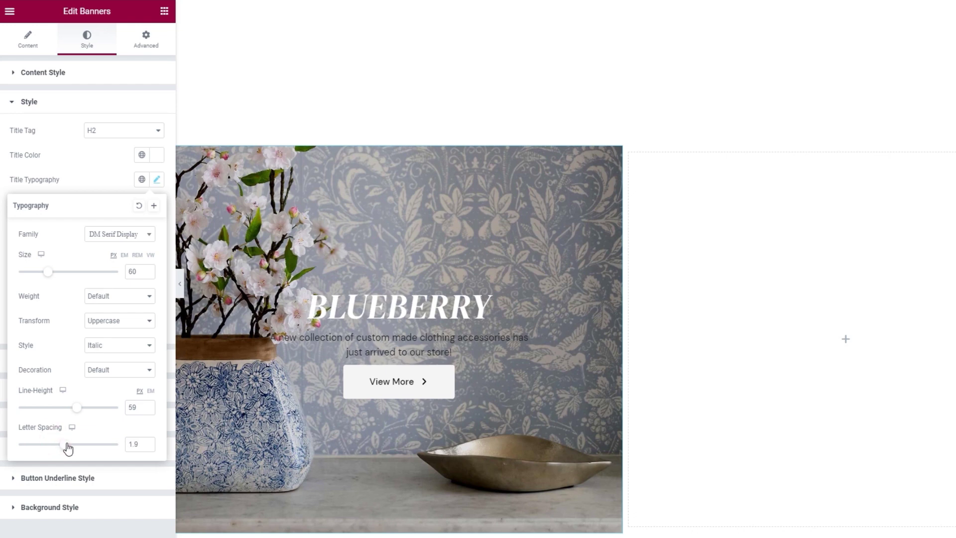
left_click_drag(140, 442, 123, 443)
key("BackSpace")
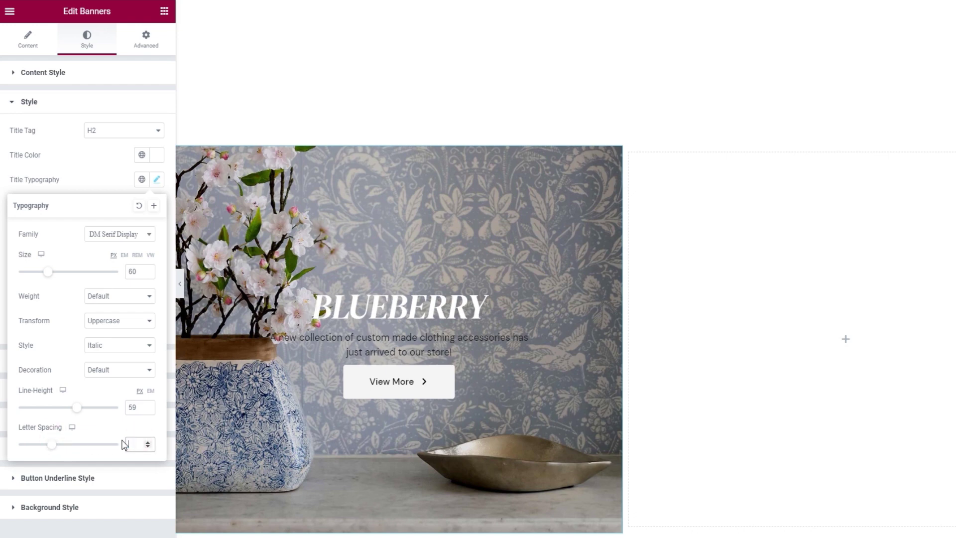
left_click(104, 178)
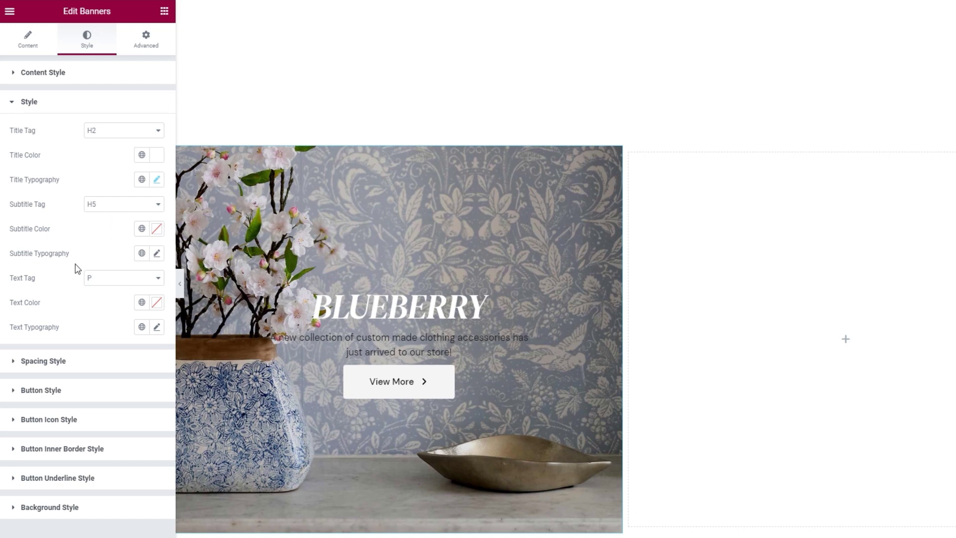
Set the banner's text tag to H5 and its text color to white, #FFFFFF.
left_click(134, 288)
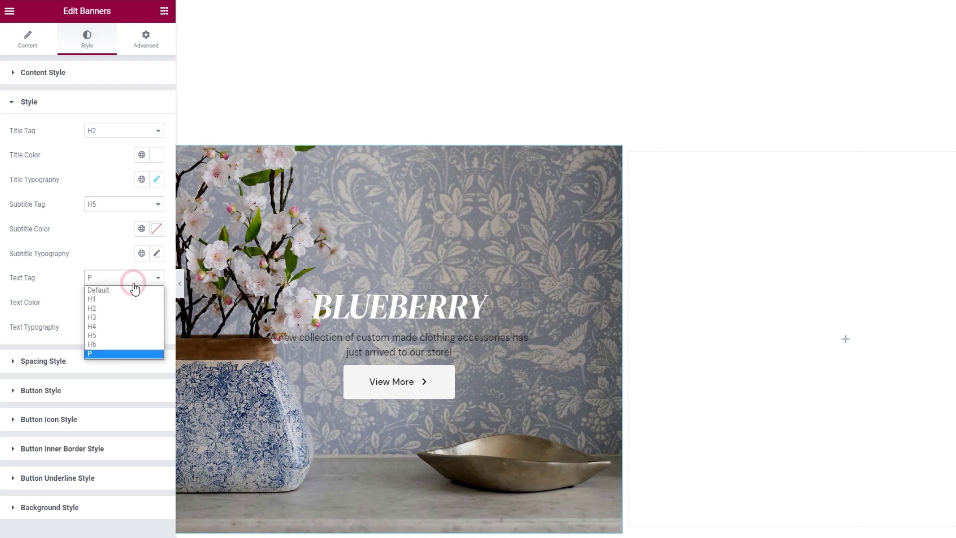
left_click(120, 337)
left_click(158, 302)
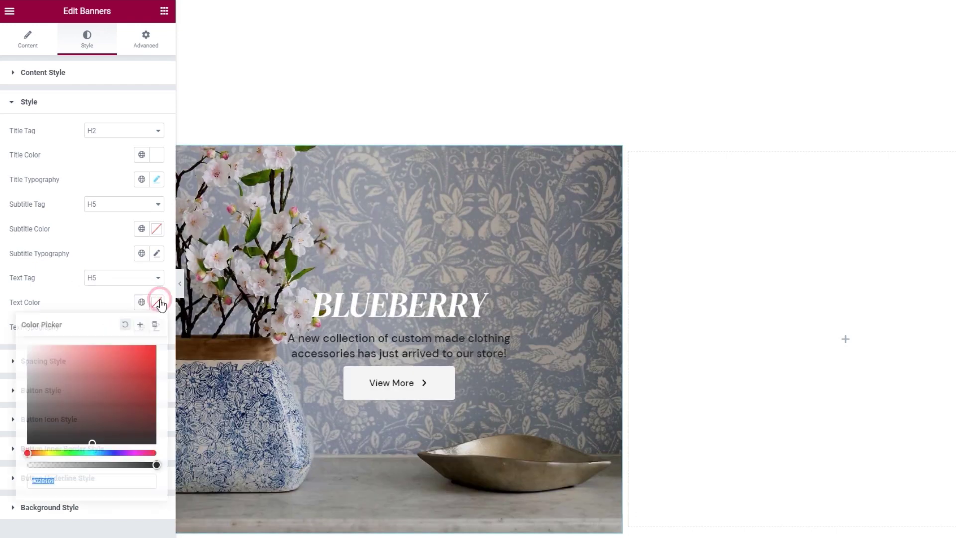
left_click_drag(60, 367, 21, 336)
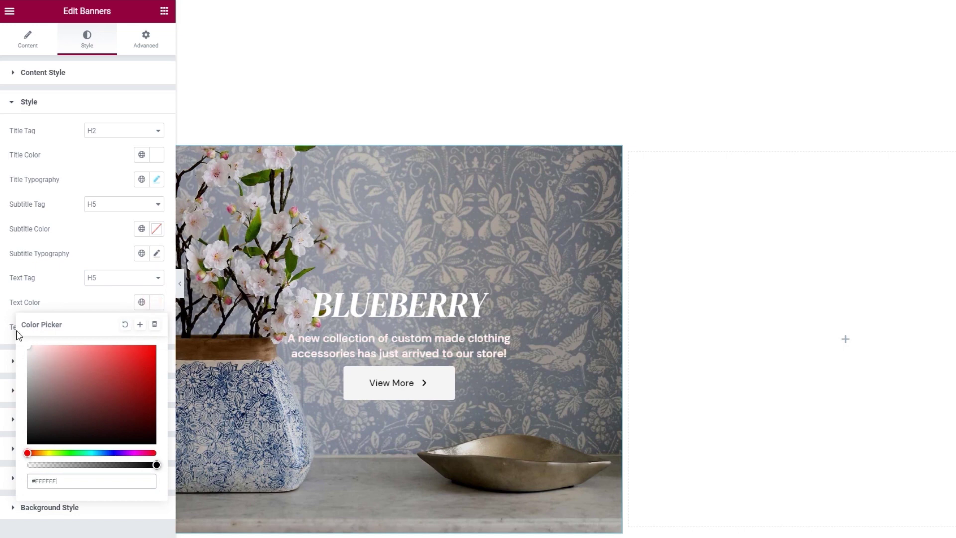
left_click(77, 291)
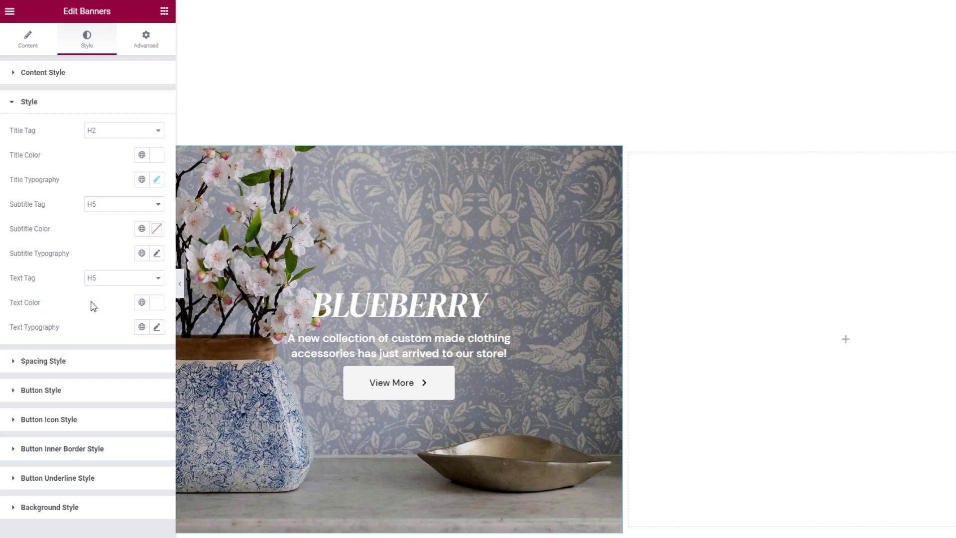
Set the banner text's typography weight to 400 and close its typography settings.
left_click(156, 326)
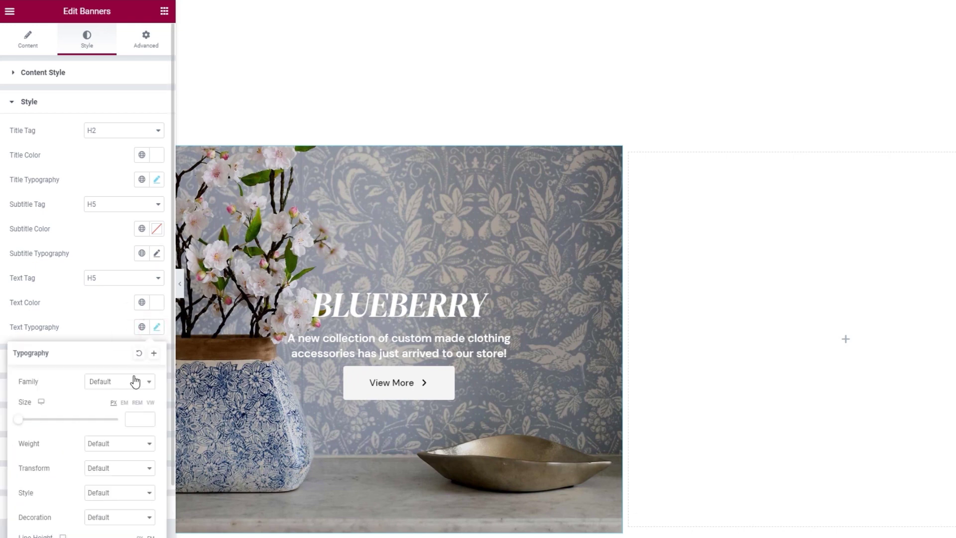
left_click(129, 381)
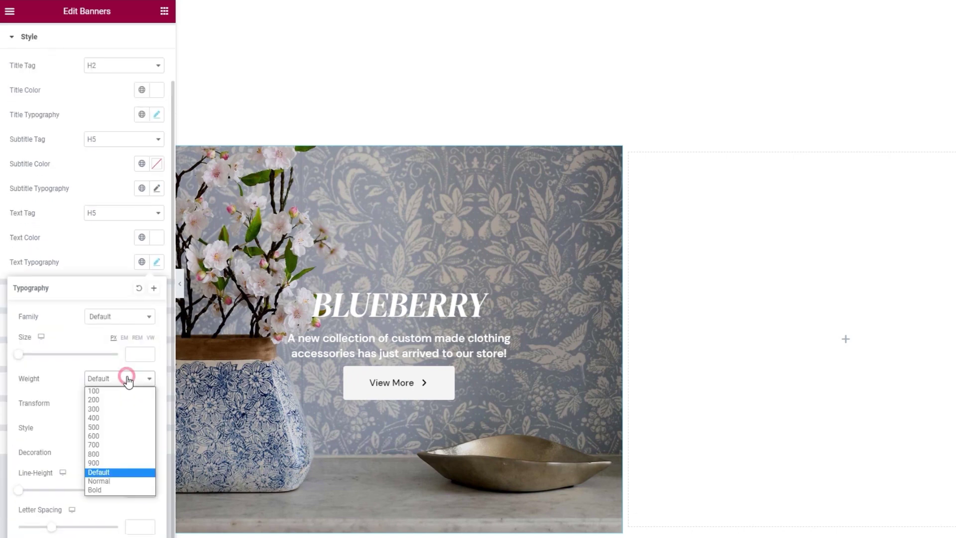
left_click(115, 418)
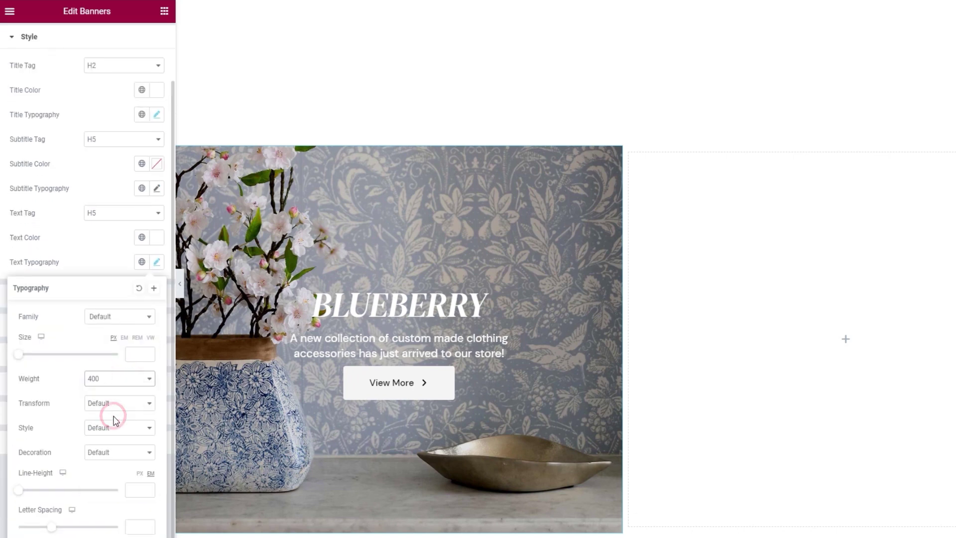
left_click(99, 268)
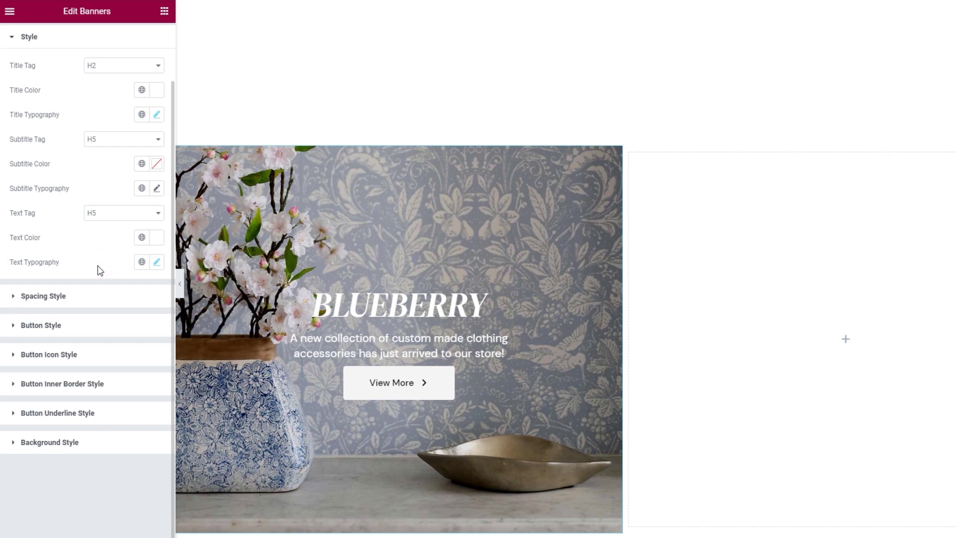
Try a larger top margin for the title in the spacing settings and clear the value.
left_click(97, 296)
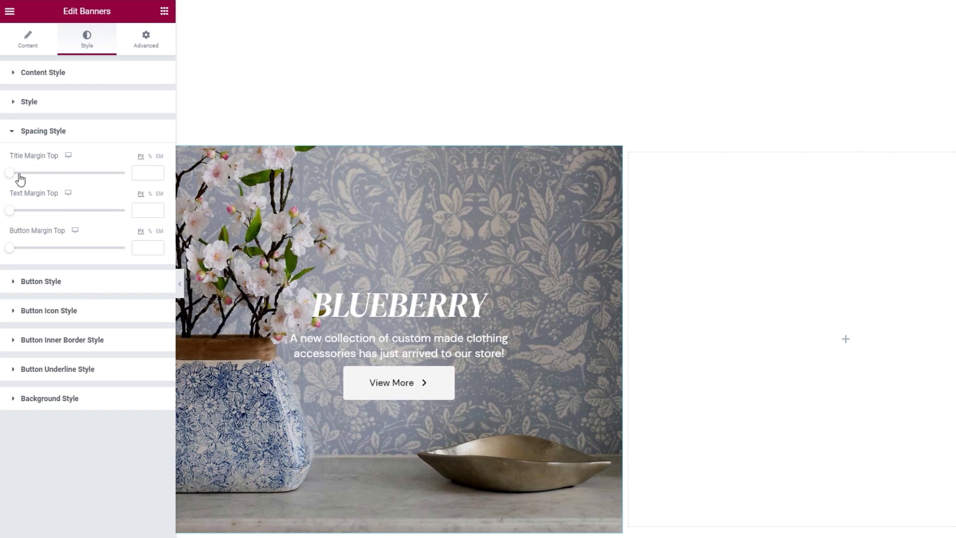
left_click_drag(17, 175, 49, 175)
double_click(141, 173)
key("BackSpace")
Set the banner text's top margin to 21 px.
left_click_drag(10, 211, 46, 214)
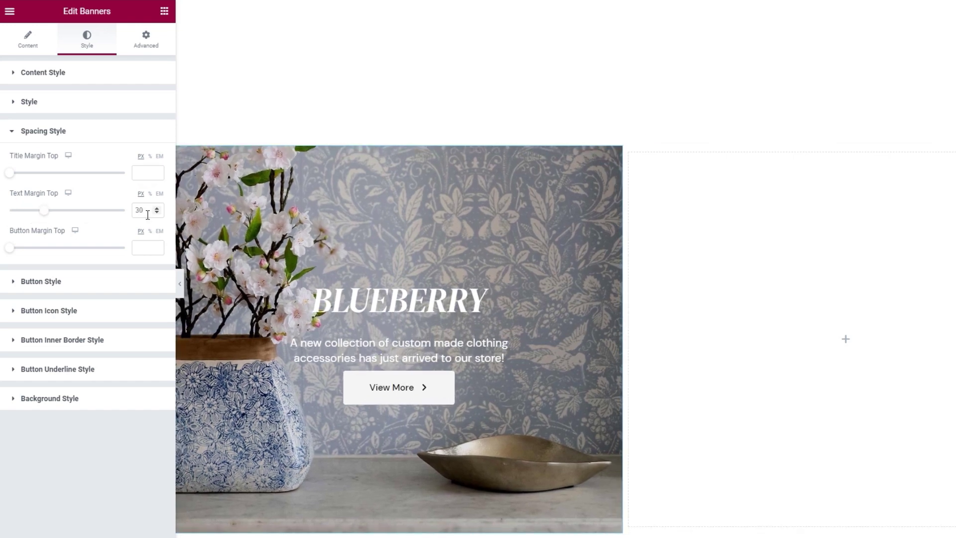
left_click_drag(148, 210, 133, 206)
type("21")
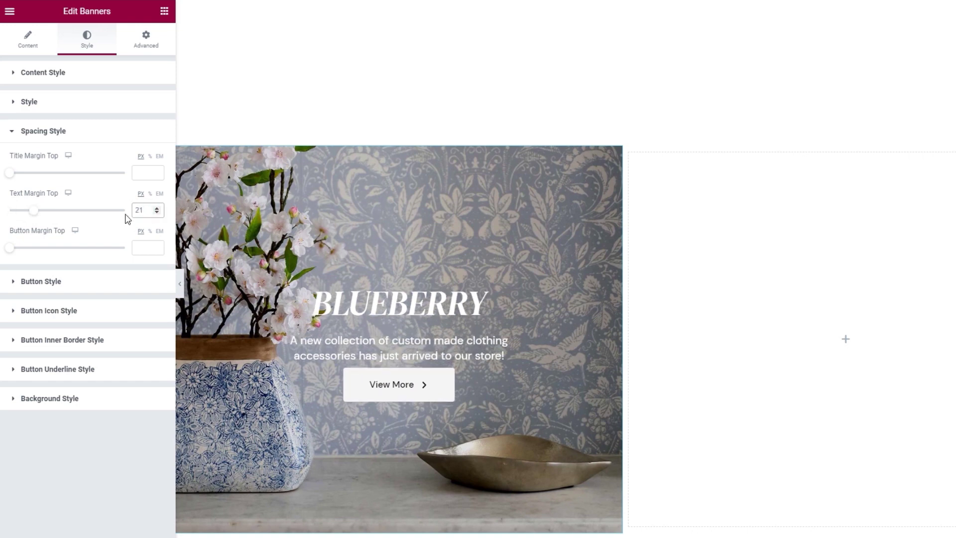
Set the banner button's top margin to 52 px.
left_click_drag(11, 248, 77, 251)
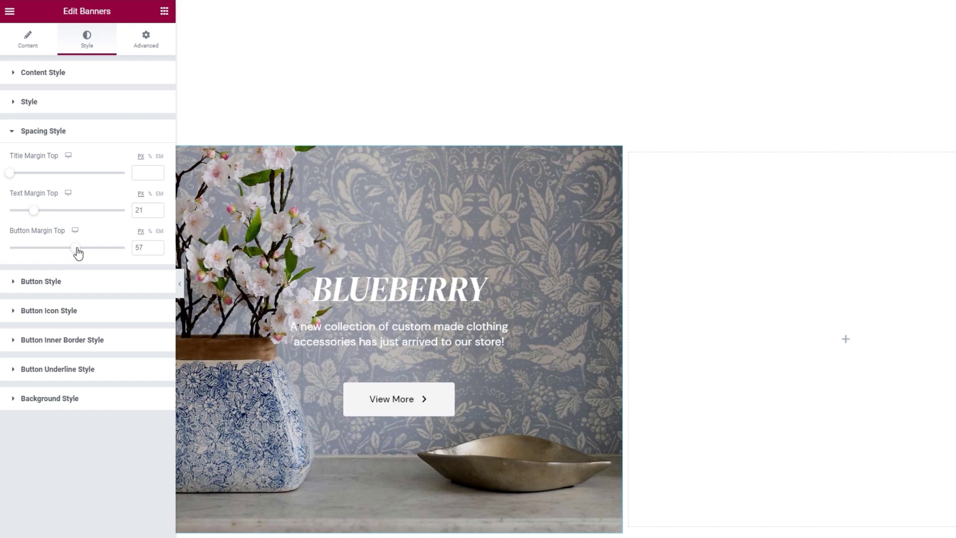
left_click(158, 250)
left_click(158, 250)
left_click(158, 250)
left_click(159, 250)
left_click(158, 250)
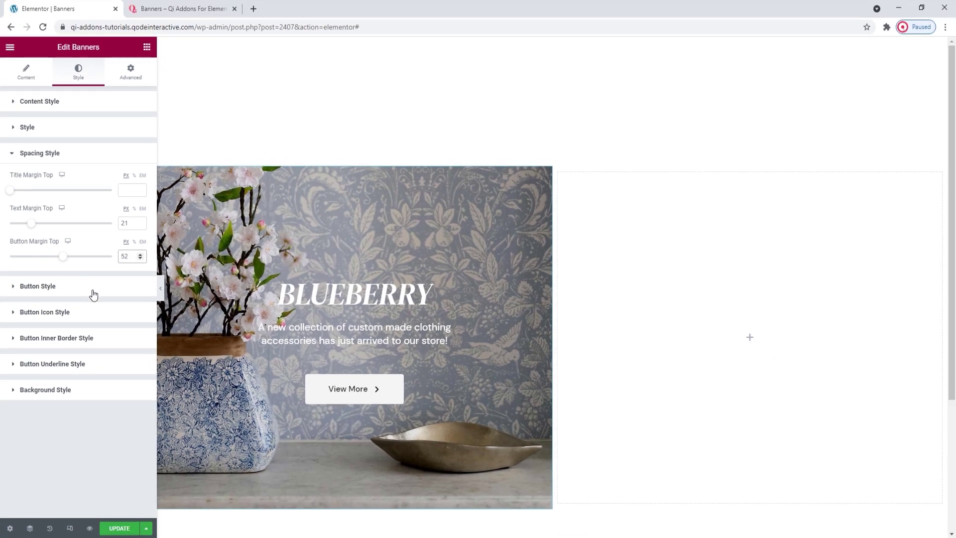
Examine the typography options in the banner's button style settings and close them.
left_click(92, 293)
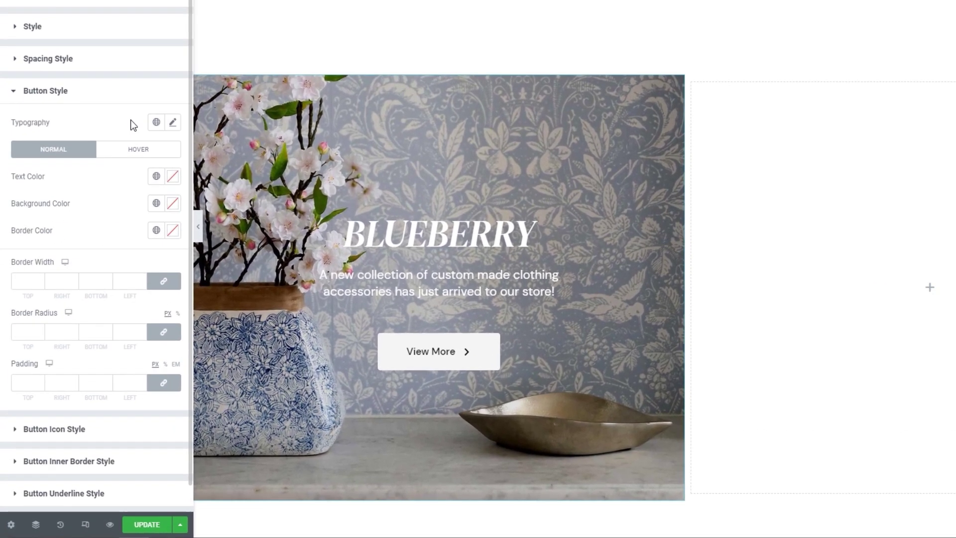
left_click(172, 122)
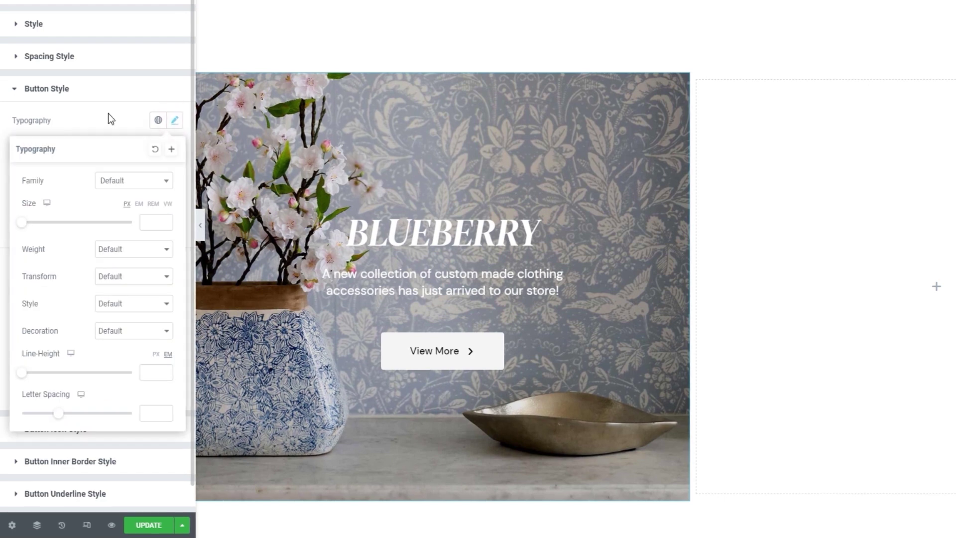
scroll(109, 117, "down", 1)
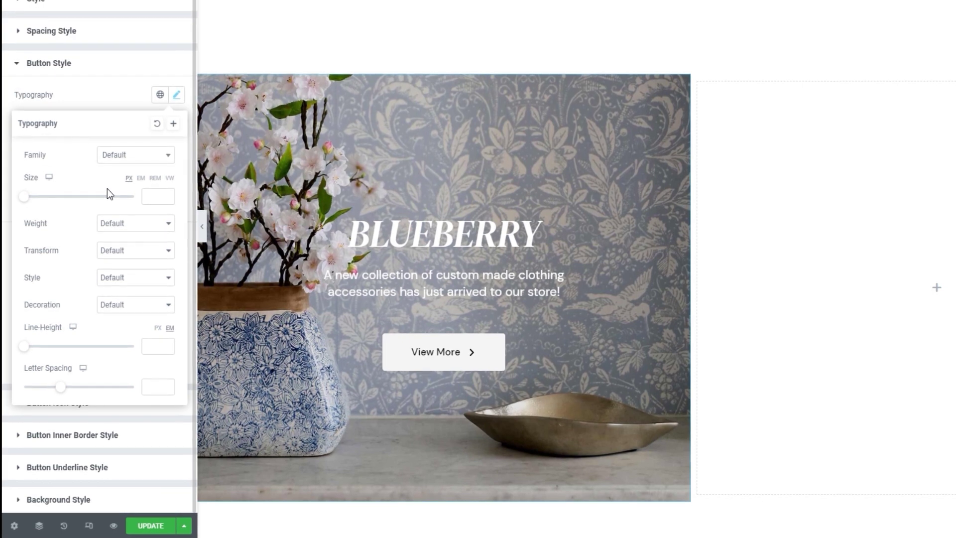
left_click(140, 103)
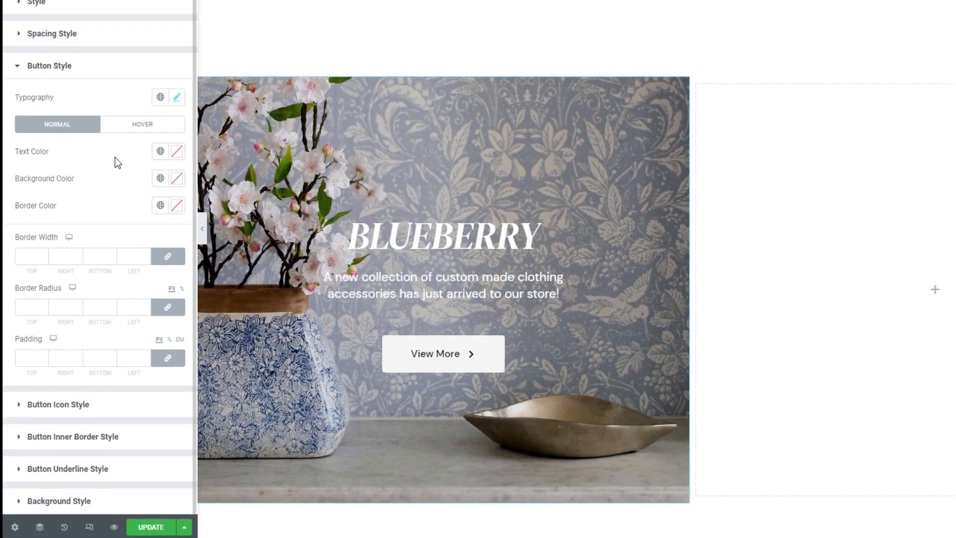
Set the button's normal text color to #1e1e1e.
left_click(176, 152)
left_click_drag(117, 215, 81, 207)
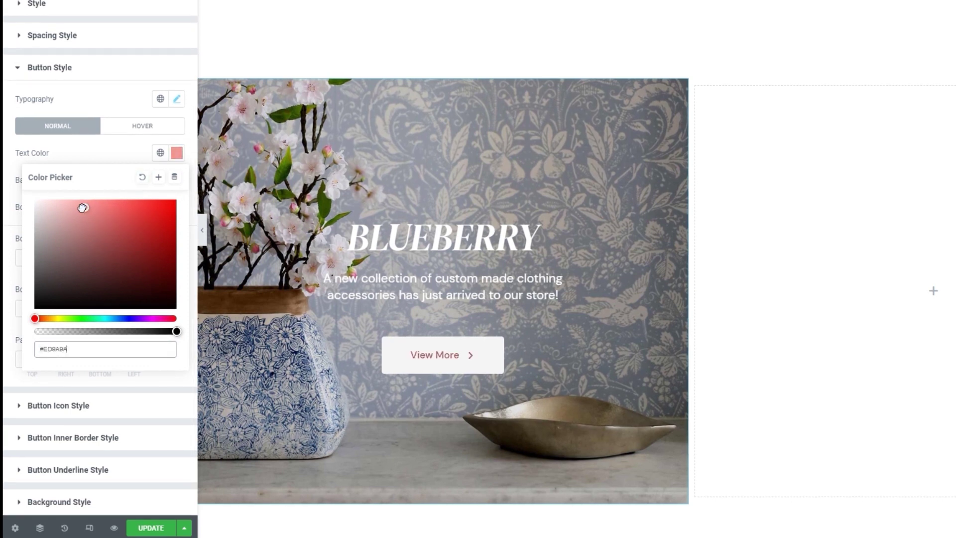
double_click(74, 352)
type("1e1e1e")
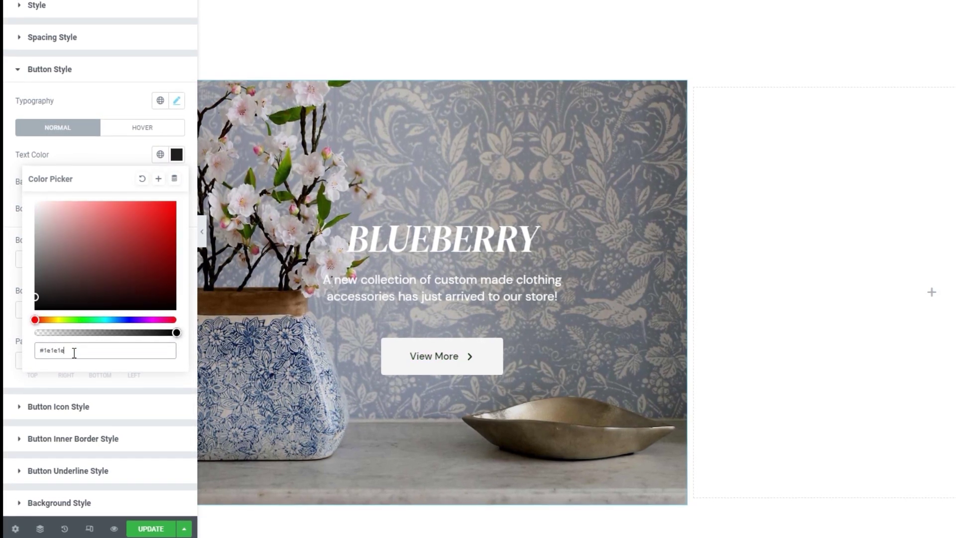
left_click(113, 166)
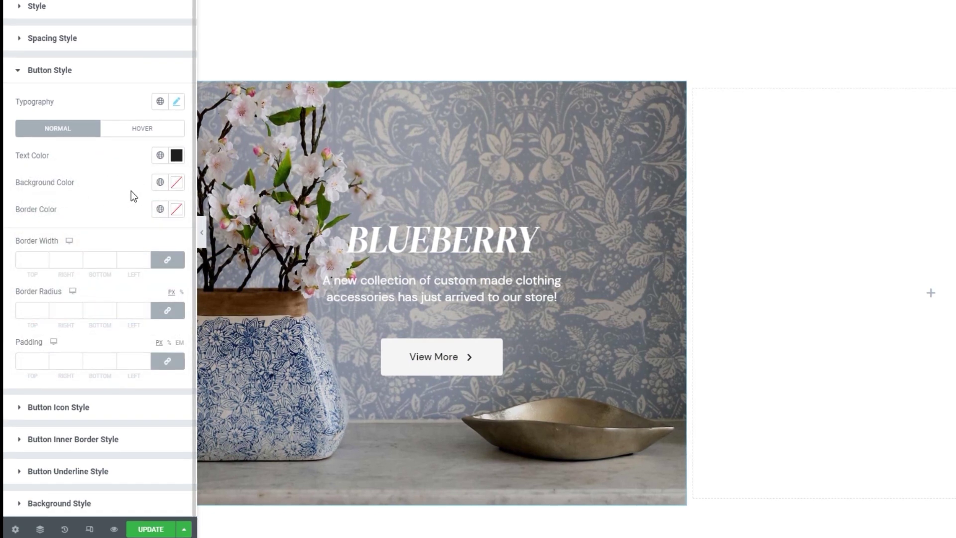
Set the button's normal background color to white, #FFFFFF.
left_click(176, 182)
left_click(118, 270)
left_click_drag(109, 261, 12, 213)
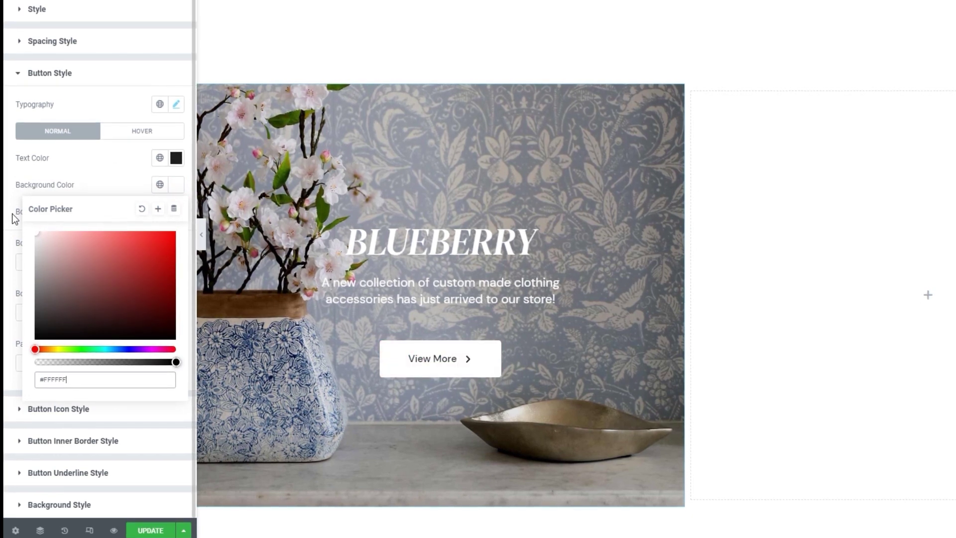
left_click(103, 171)
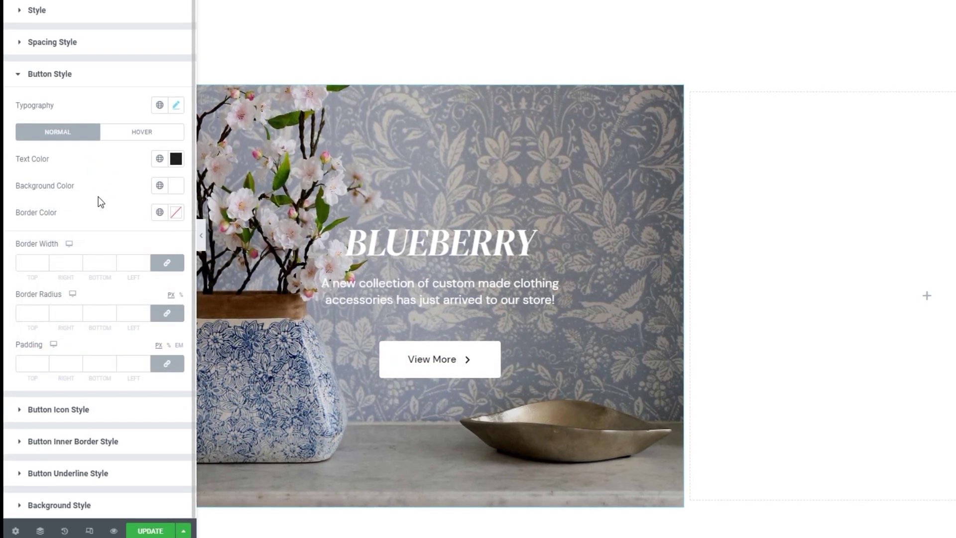
Try a light red border color on the button with a border width of 4 on all sides.
left_click(176, 214)
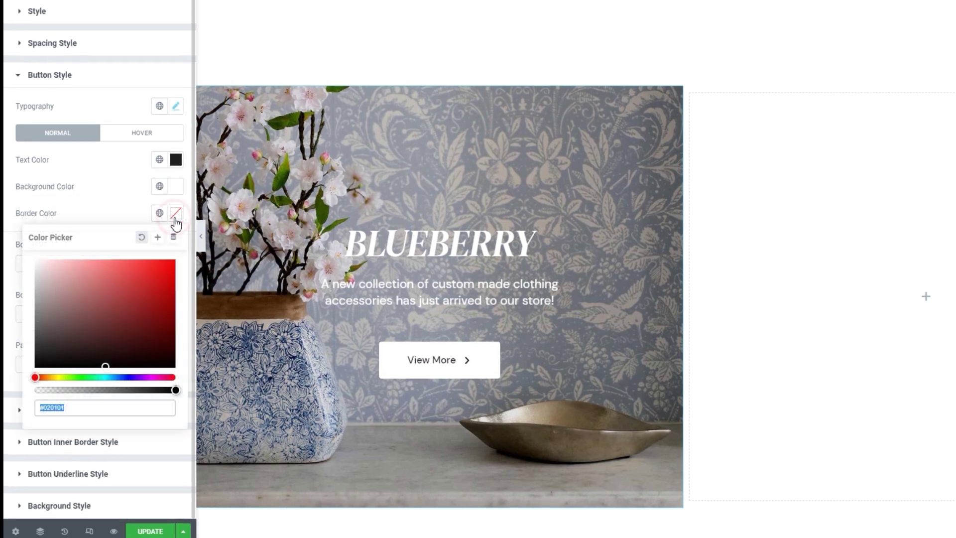
left_click(120, 282)
left_click(120, 210)
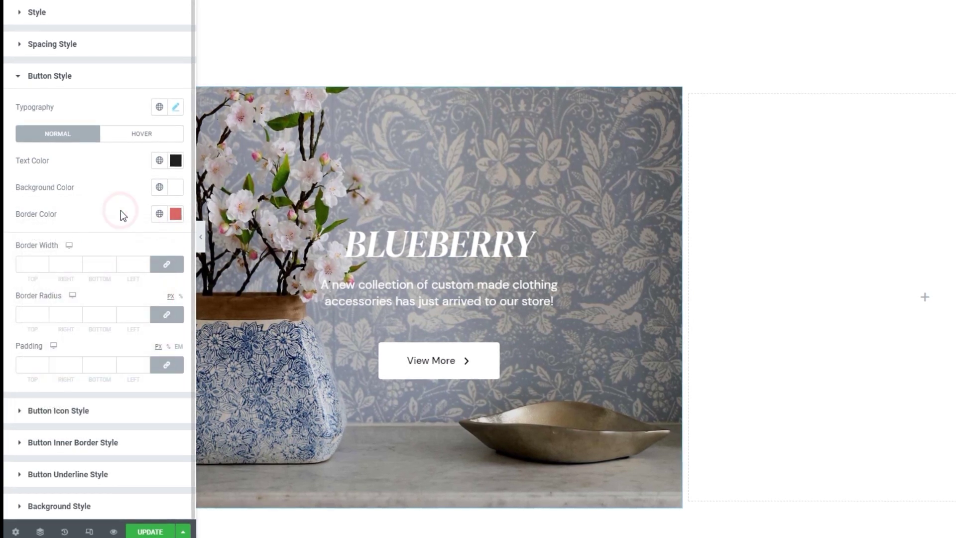
left_click(44, 263)
left_click(45, 263)
left_click(45, 263)
left_click(45, 263)
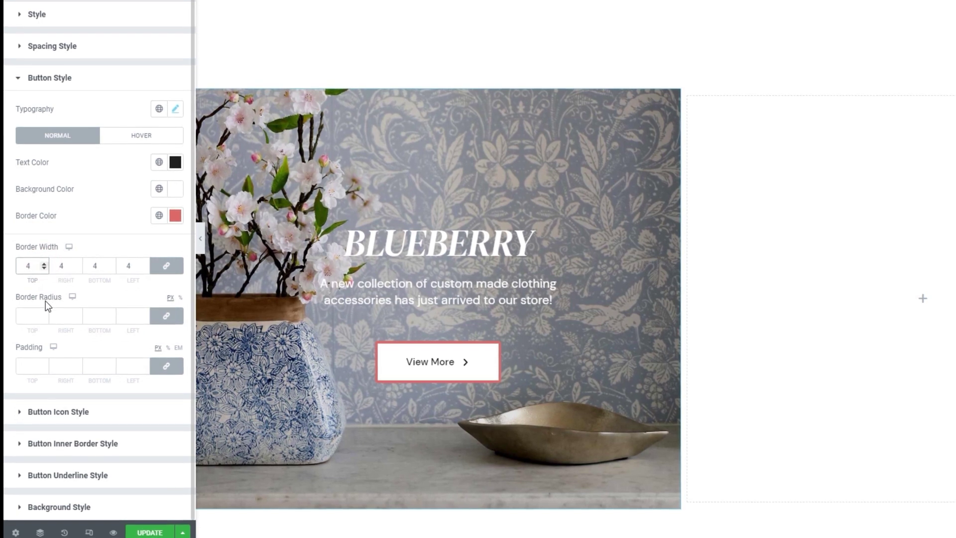
Clear the button's border width and reset its border color.
left_click(29, 269)
key("BackSpace")
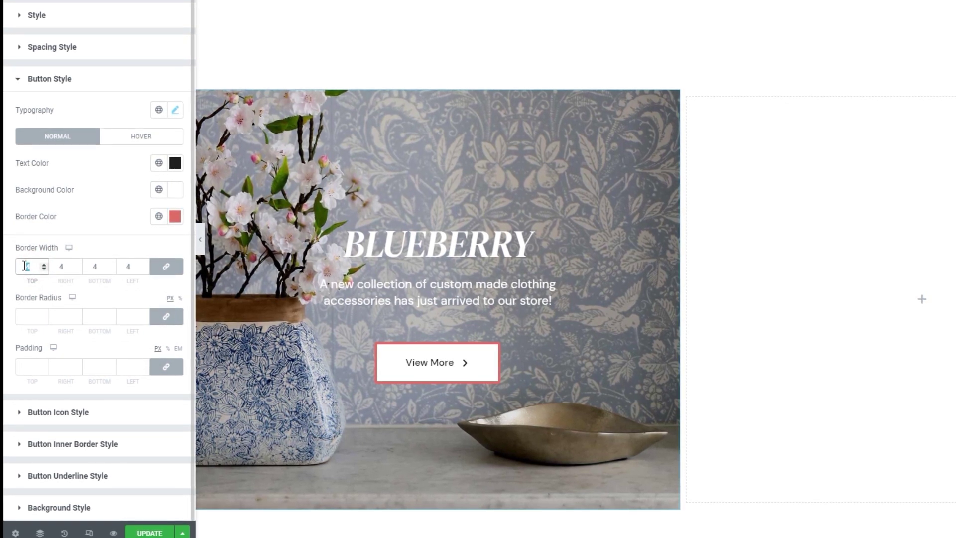
left_click(175, 216)
left_click(139, 239)
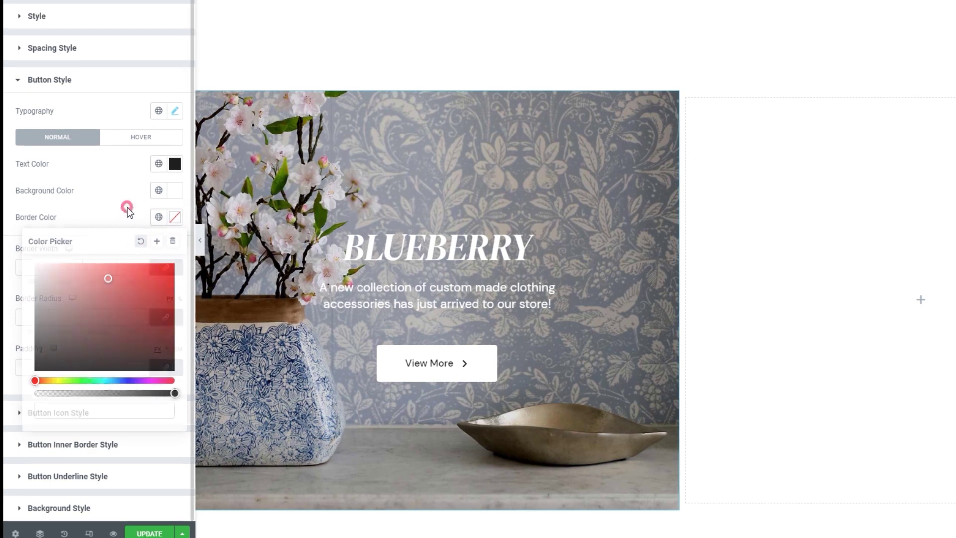
left_click(127, 207)
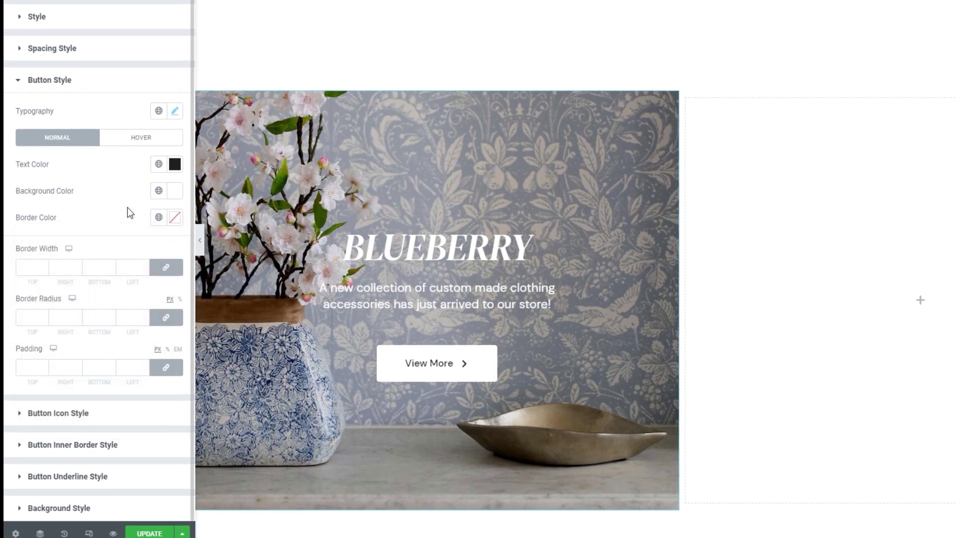
Try #BF4242 as the button's text hover color and reset it.
left_click(136, 141)
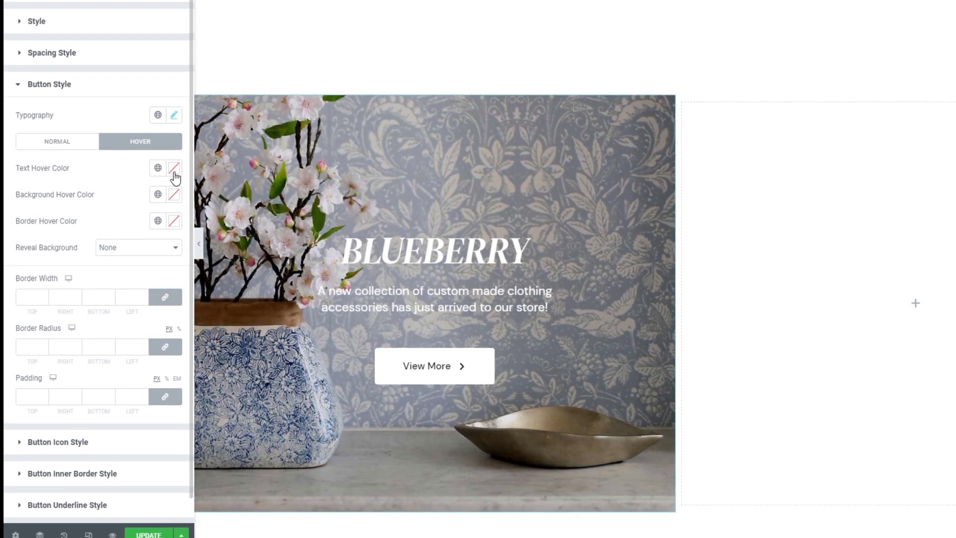
left_click(175, 177)
left_click(130, 246)
left_click(126, 241)
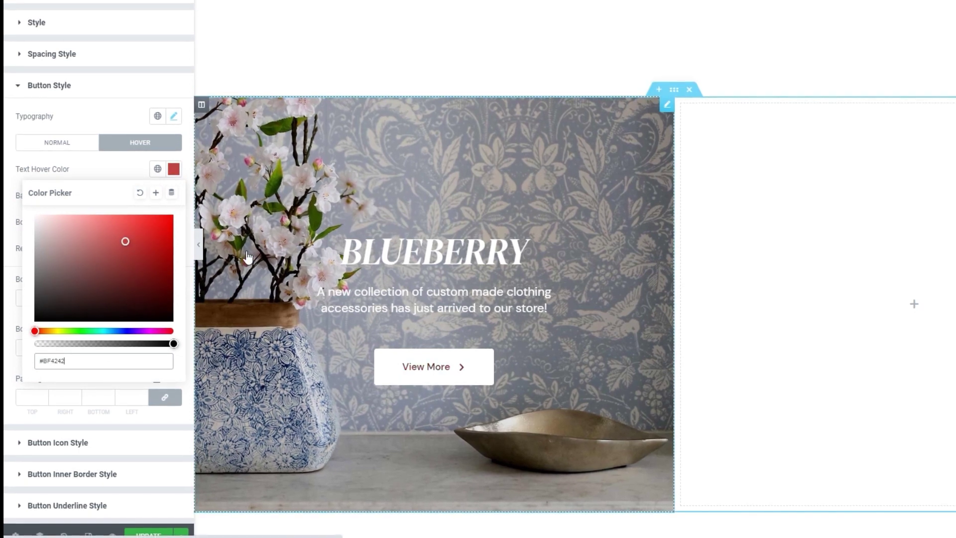
left_click(140, 192)
Try #D75959 as the button's background hover color and reset it.
left_click(174, 197)
left_click(126, 258)
left_click(116, 259)
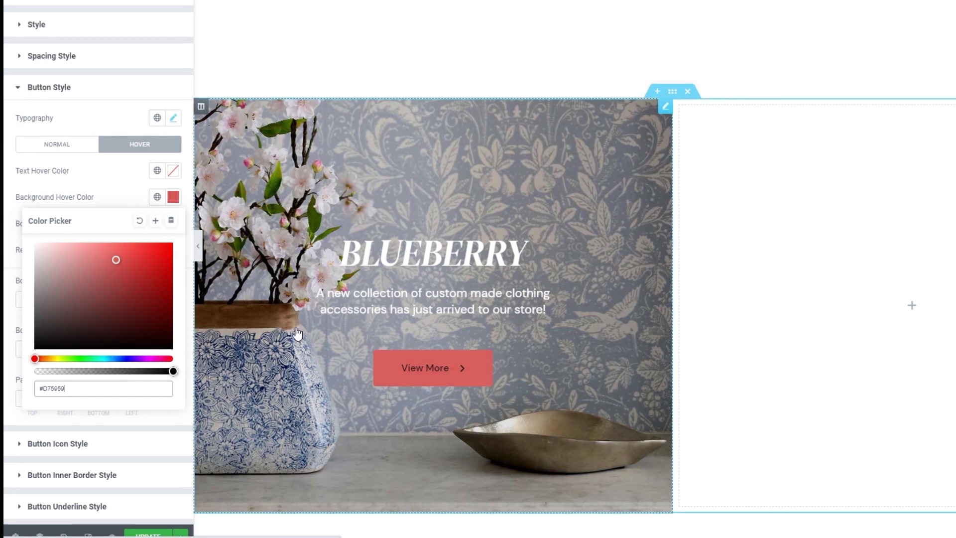
left_click(139, 221)
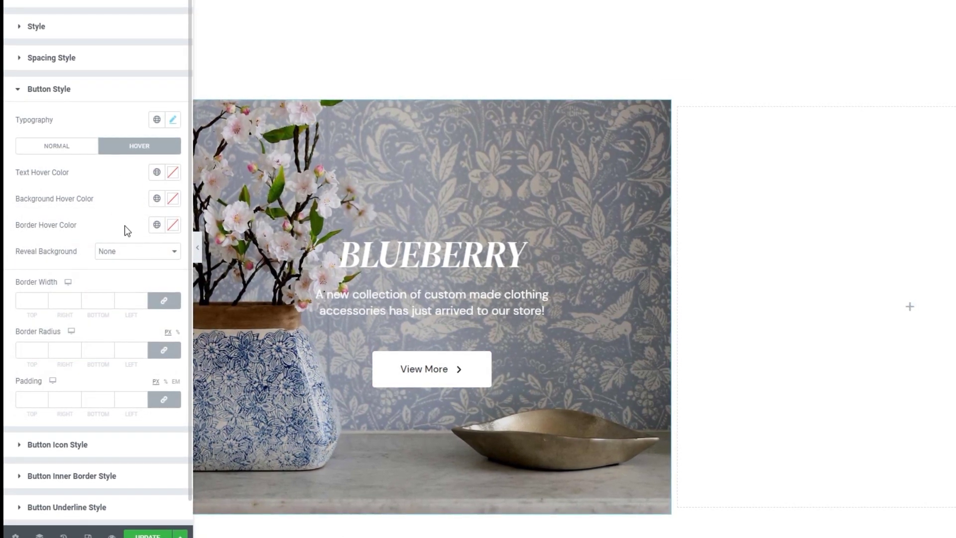
Set the button's reveal background to Horizontal and its background hover color to #D24848.
left_click(139, 254)
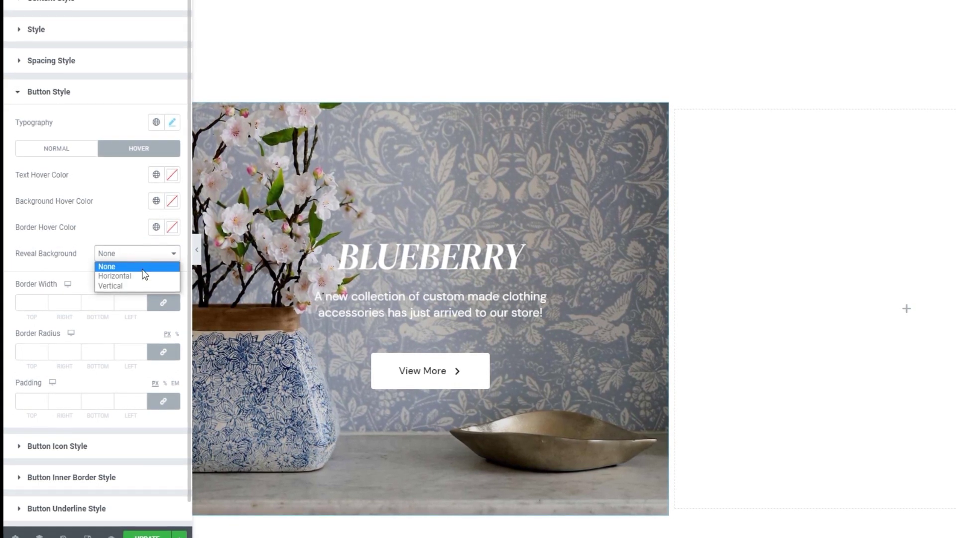
left_click(141, 273)
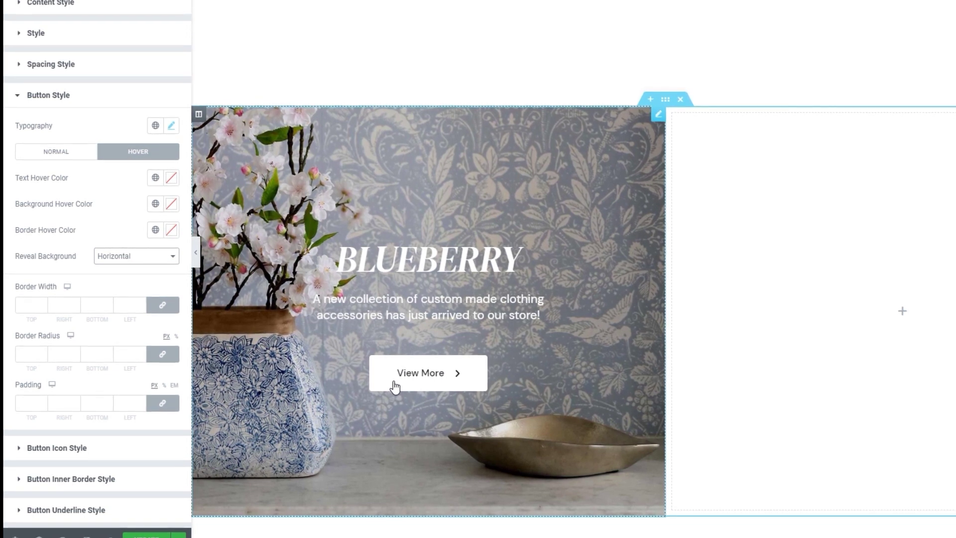
left_click(170, 209)
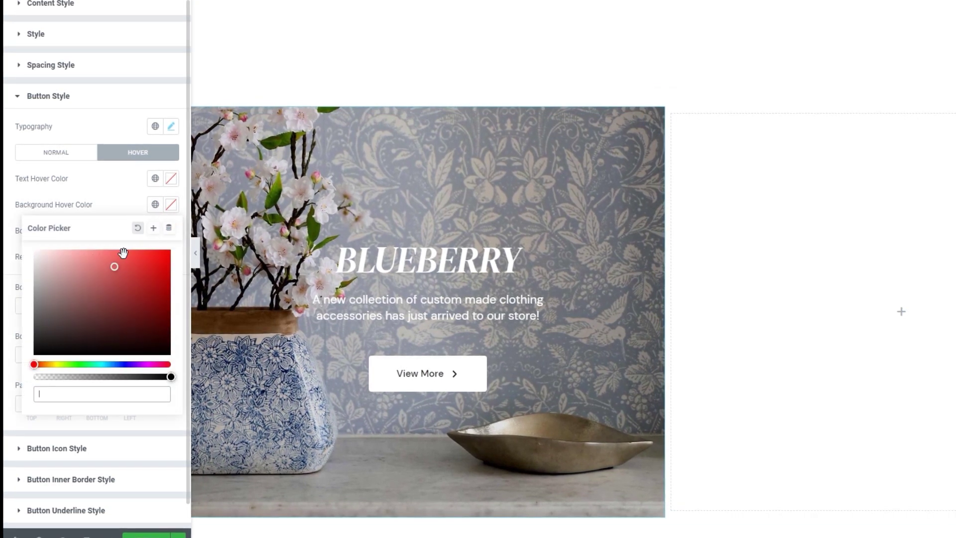
left_click(124, 269)
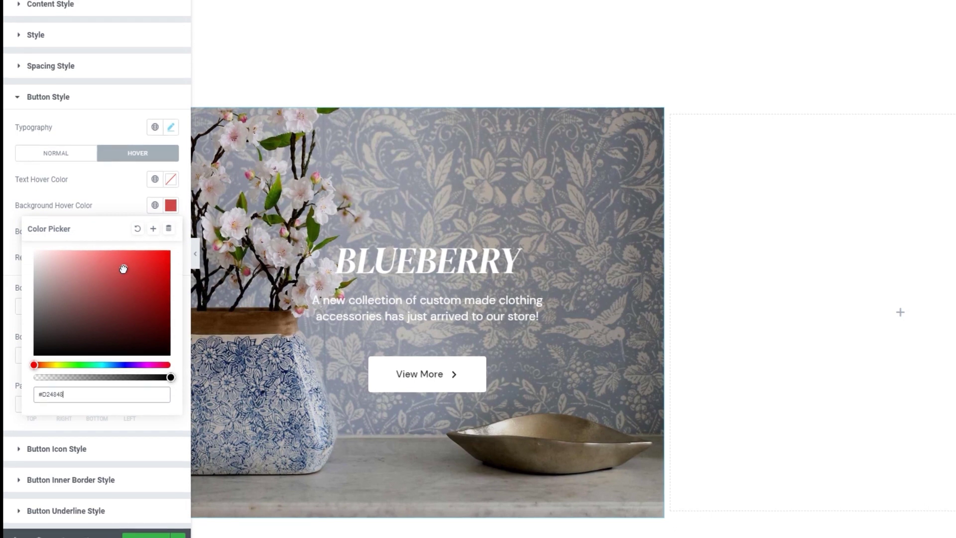
left_click(112, 204)
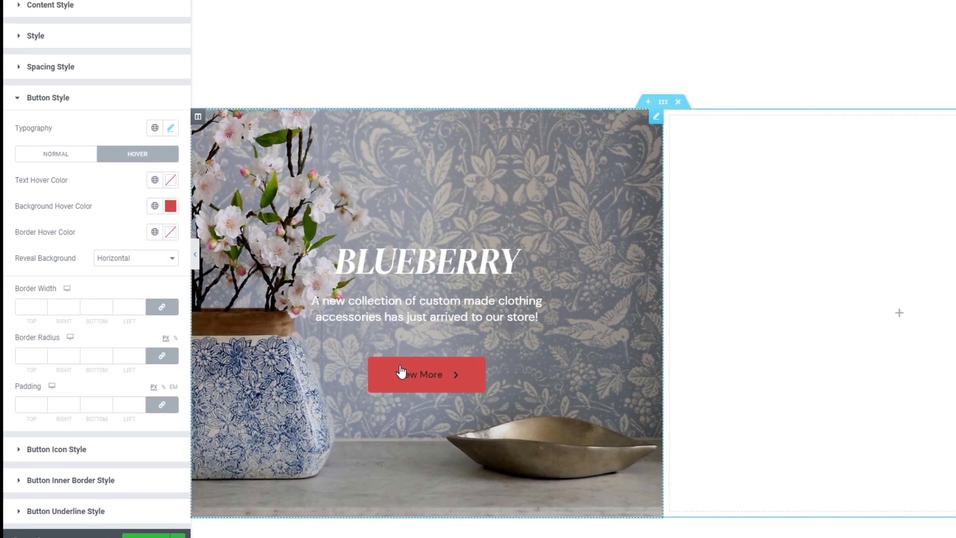
Try the Vertical reveal background on the button, and set the reveal background to None.
left_click(153, 259)
left_click(136, 289)
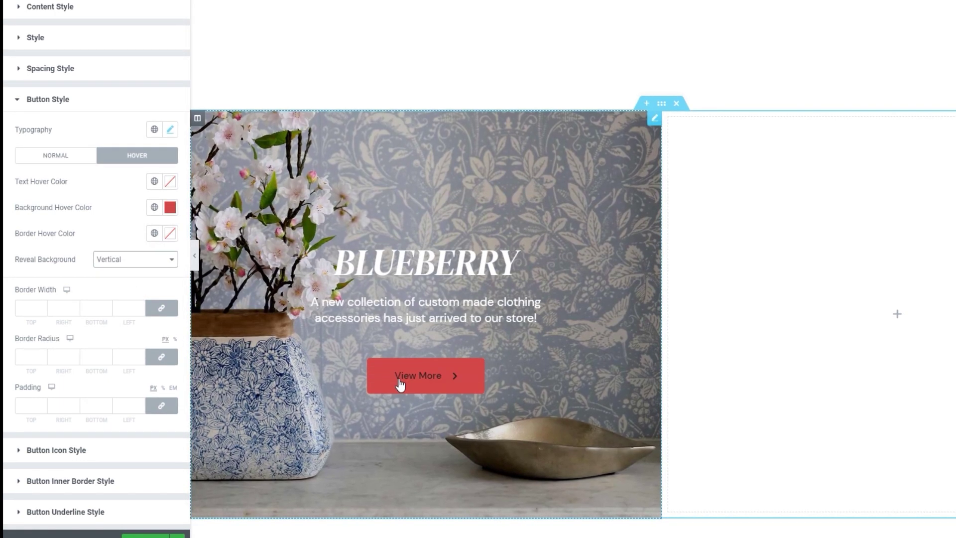
left_click(134, 259)
left_click(133, 273)
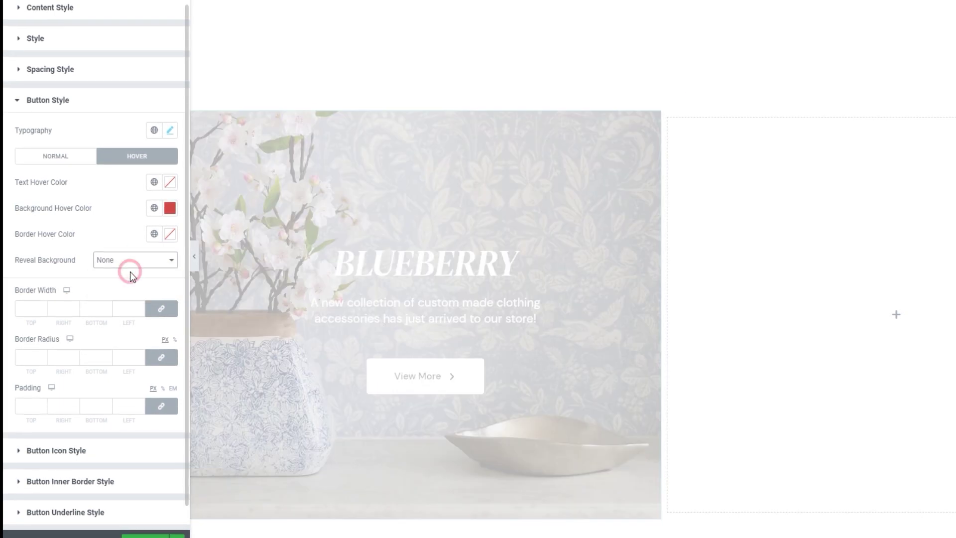
Reset the button's background hover color and switch back to the button's normal state settings.
left_click(169, 208)
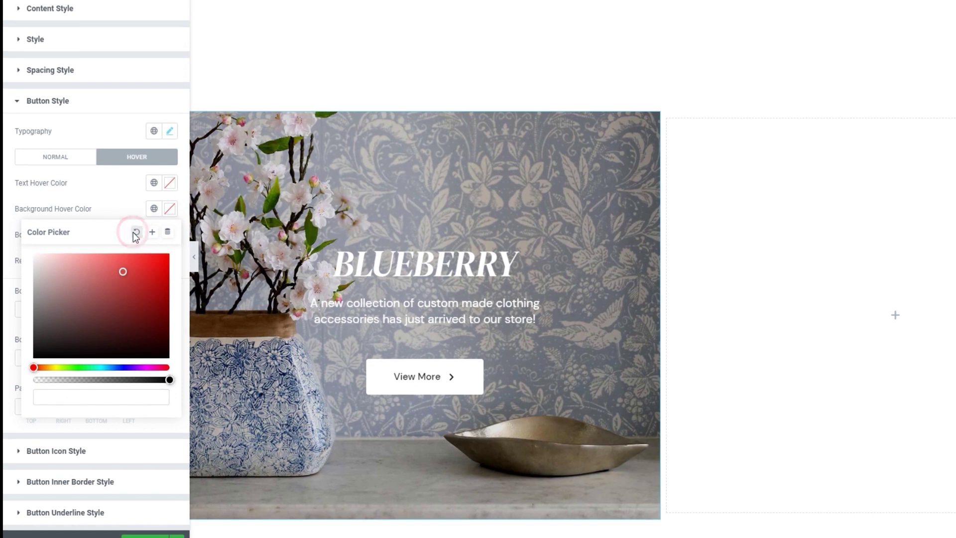
left_click(69, 157)
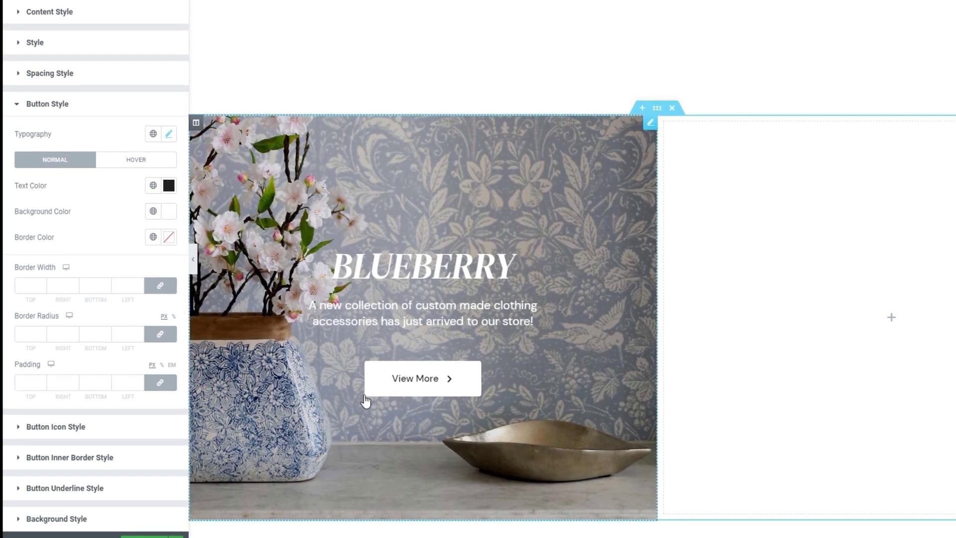
Try a 16 px border radius on the button, and set the radius to 0 on all corners.
left_click(42, 335)
type("16")
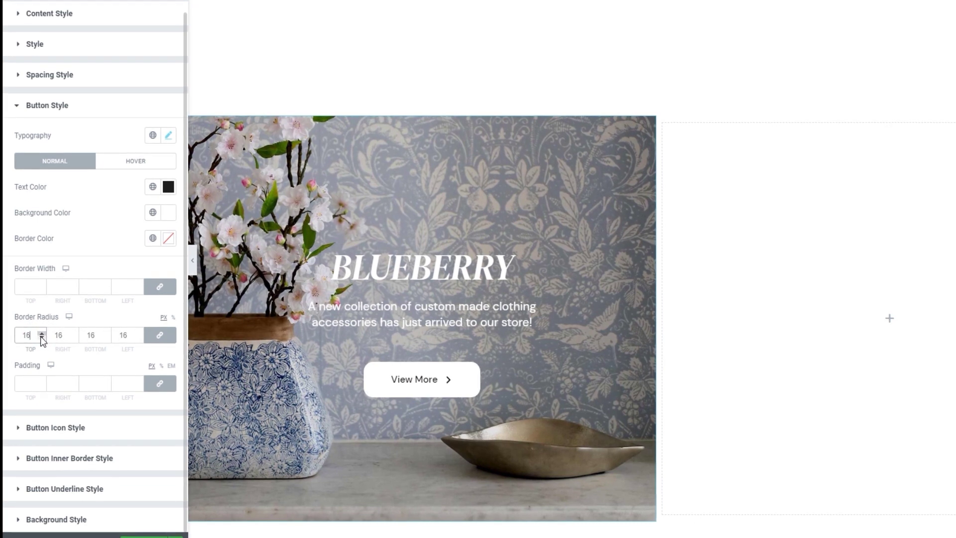
double_click(31, 335)
type("0")
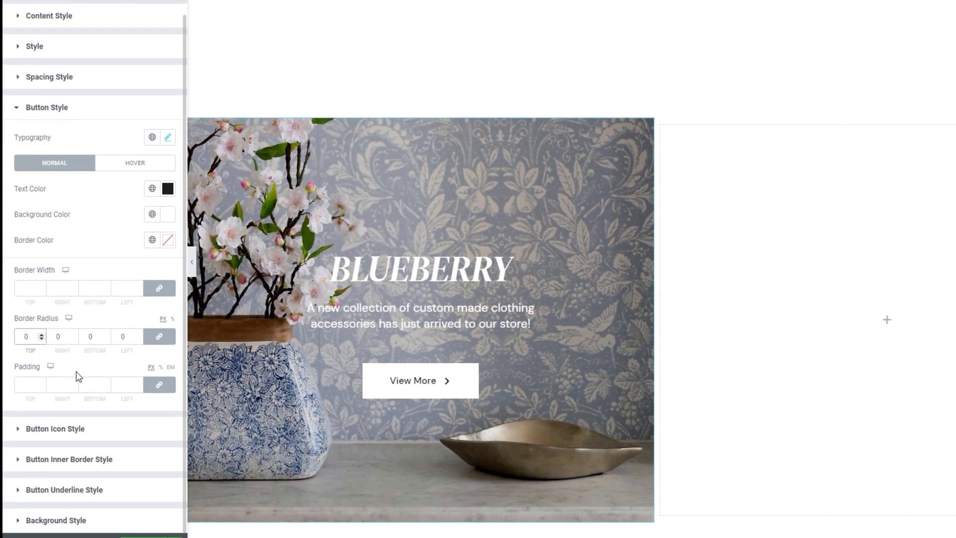
Try a uniform button padding of 5 px and 24 px, and clear it.
left_click(41, 382)
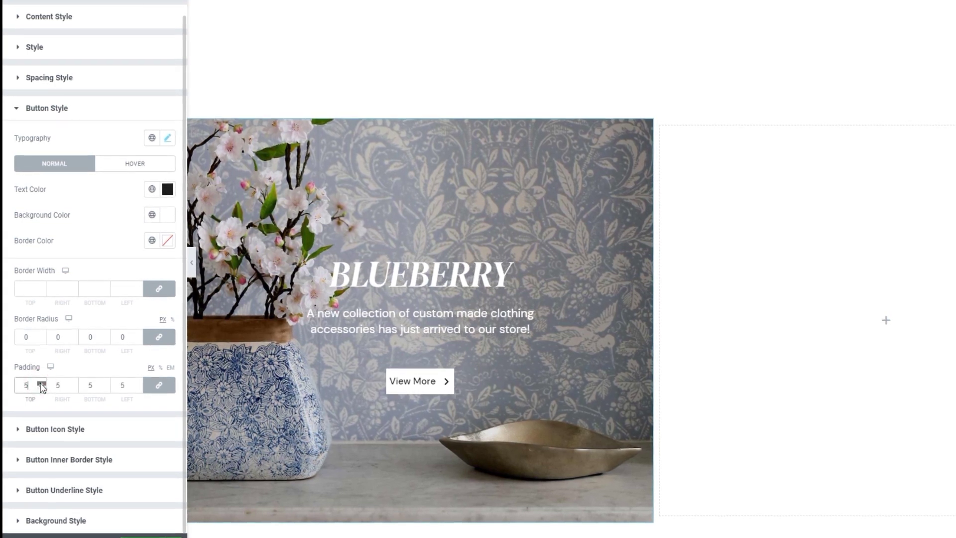
left_click(41, 383)
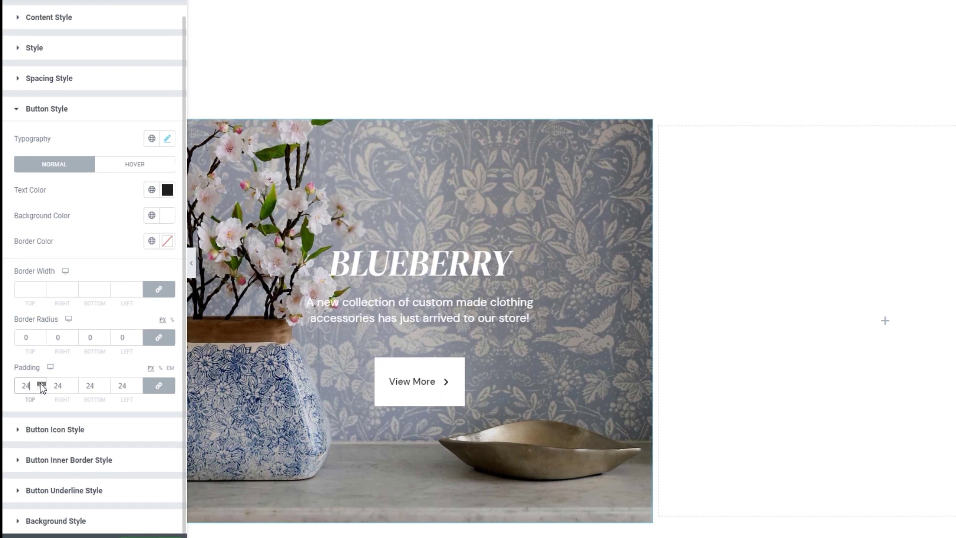
left_click_drag(33, 389, 18, 386)
key("BackSpace")
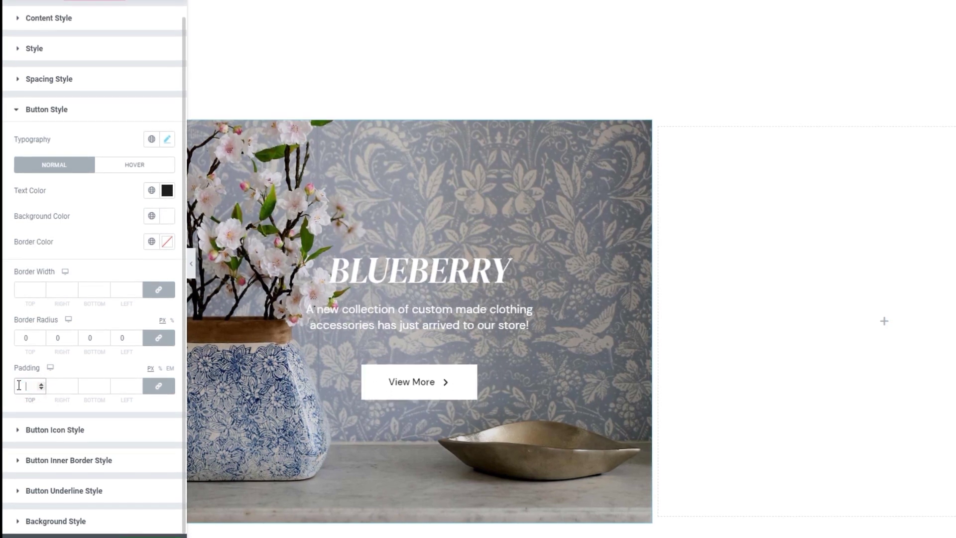
Unlink the button's padding values and set them to 14 px top, 40 px right, 13 px bottom and 40 px left.
left_click(155, 387)
left_click(32, 386)
type("14")
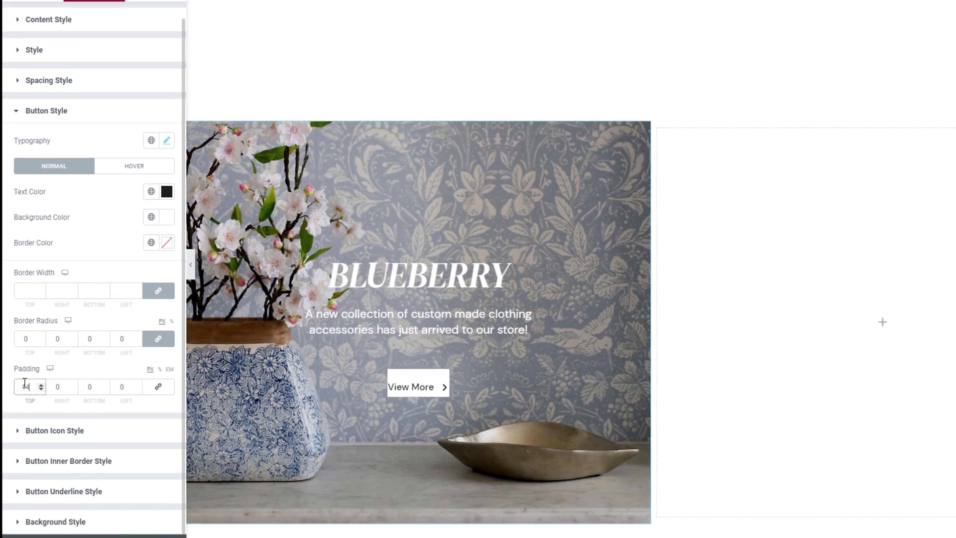
left_click(53, 386)
type("4")
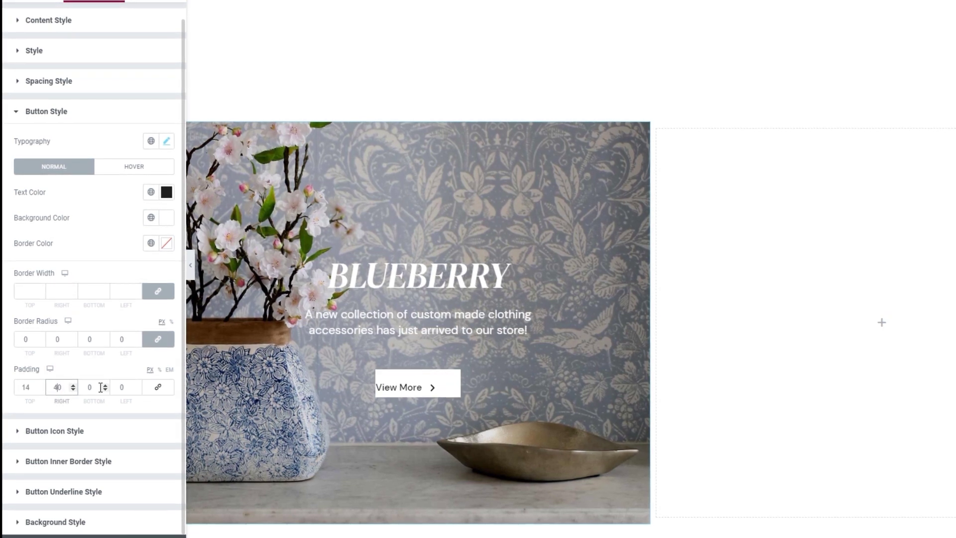
left_click(83, 387)
type("13")
left_click(118, 387)
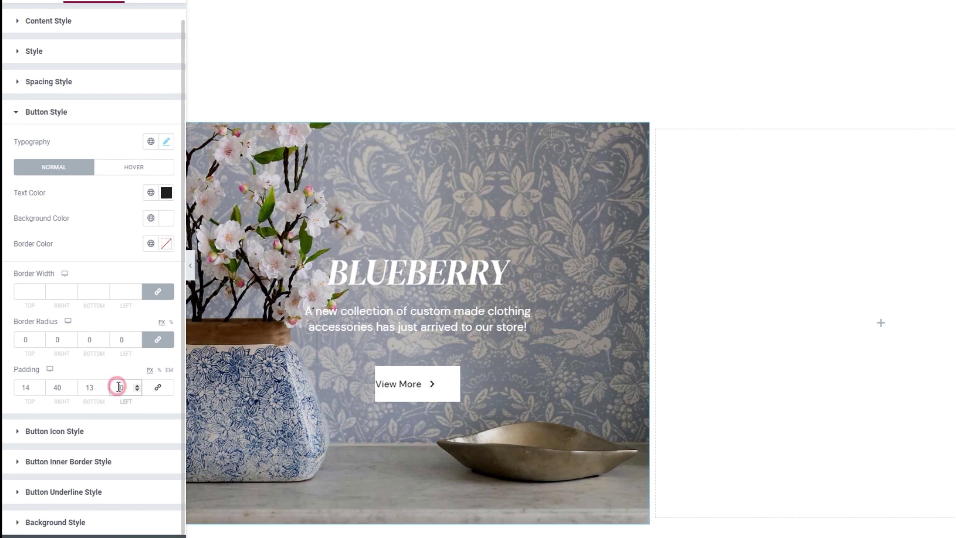
type("4")
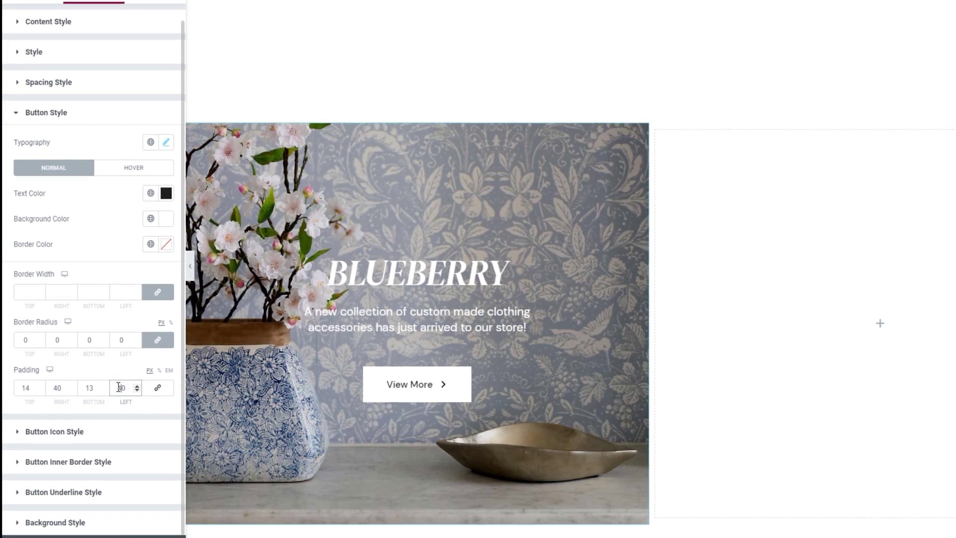
Set the button icon's size to 6 px.
left_click(137, 424)
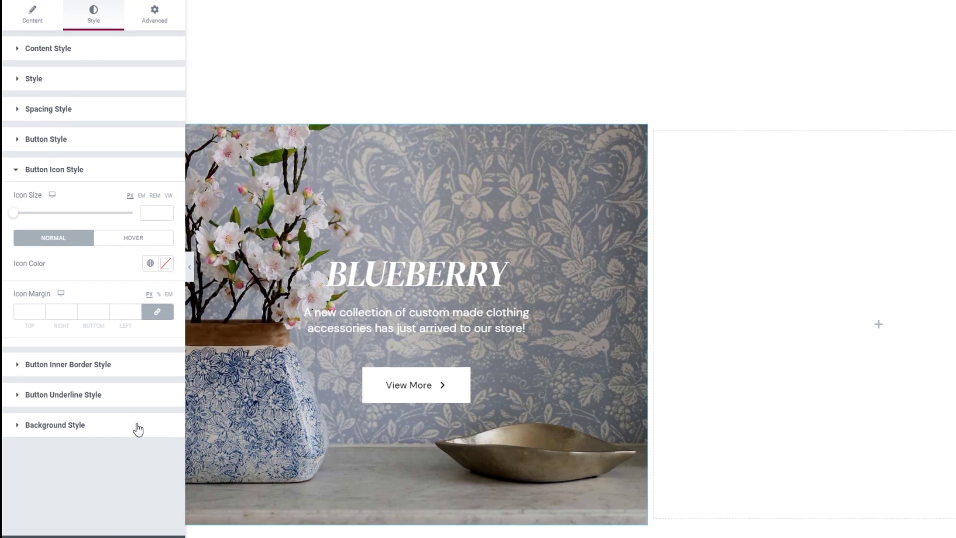
left_click_drag(14, 213, 30, 214)
double_click(147, 213)
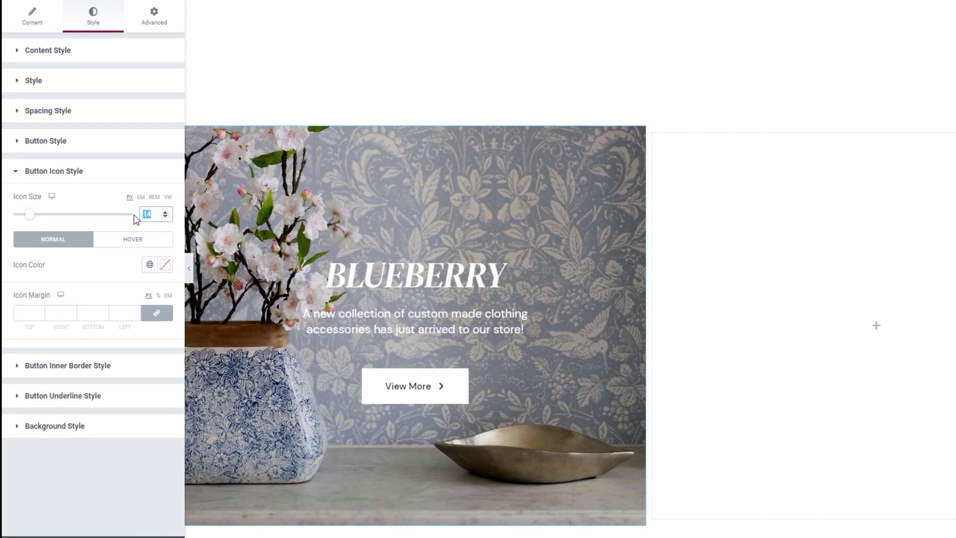
type("6")
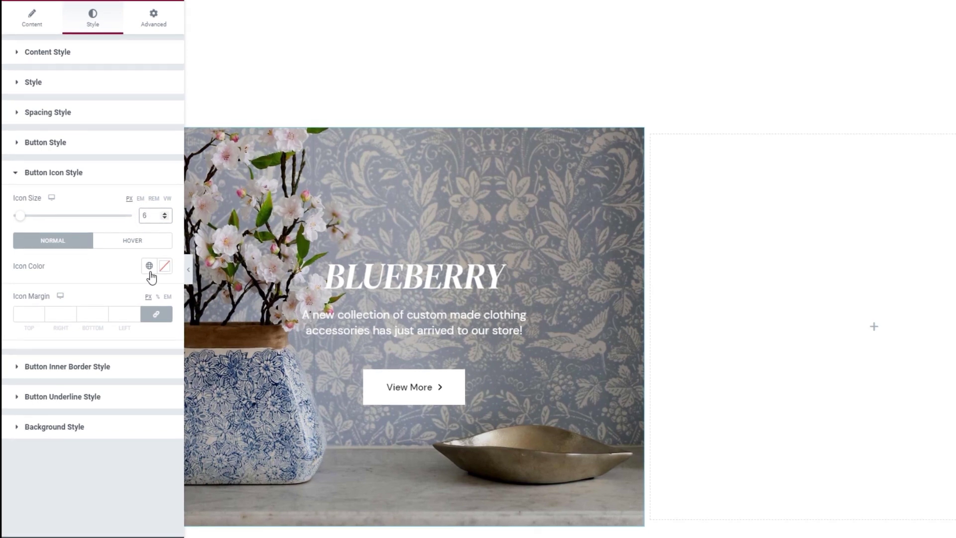
Set the button icon's normal color to #1E1E1E.
left_click(165, 266)
left_click(97, 343)
left_click(89, 331)
double_click(71, 454)
type("1e1e1e")
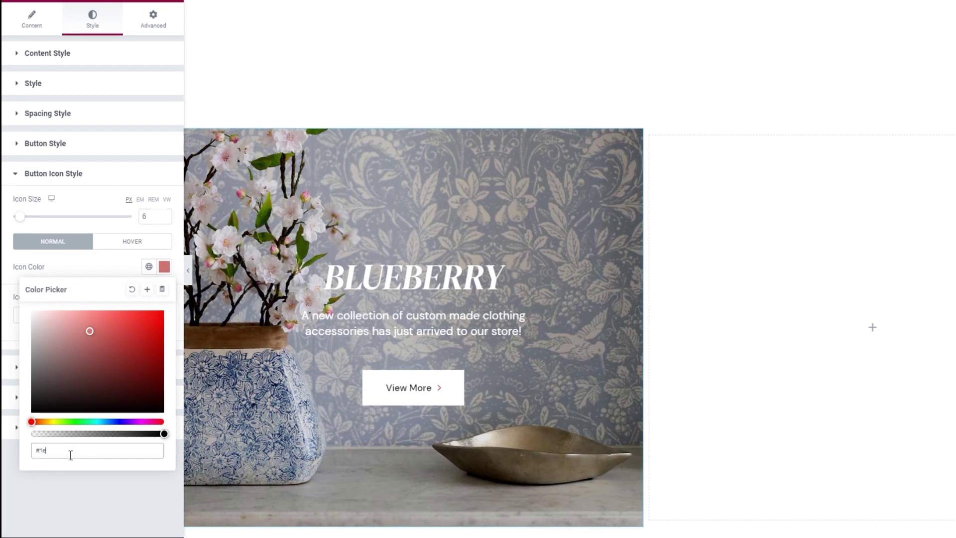
left_click(113, 272)
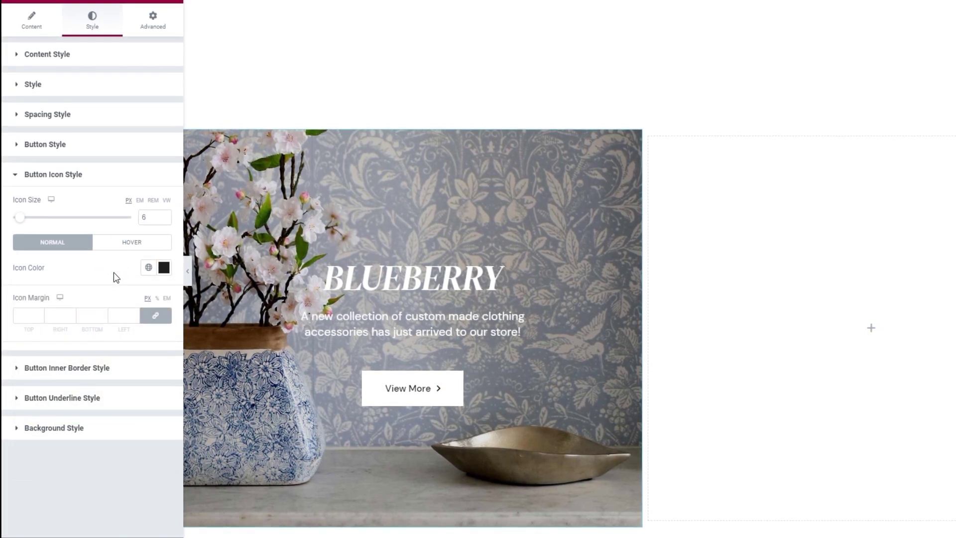
Try the Horizontal, Vertical, Diagonal and None icon movements for the button's hover state, and set Move Icon back to Horizontal Short.
left_click(128, 244)
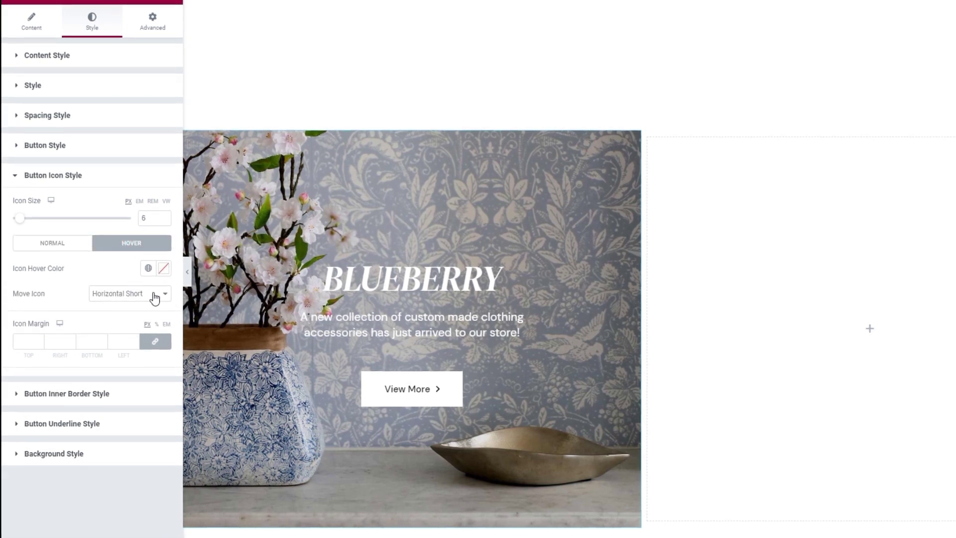
left_click(154, 298)
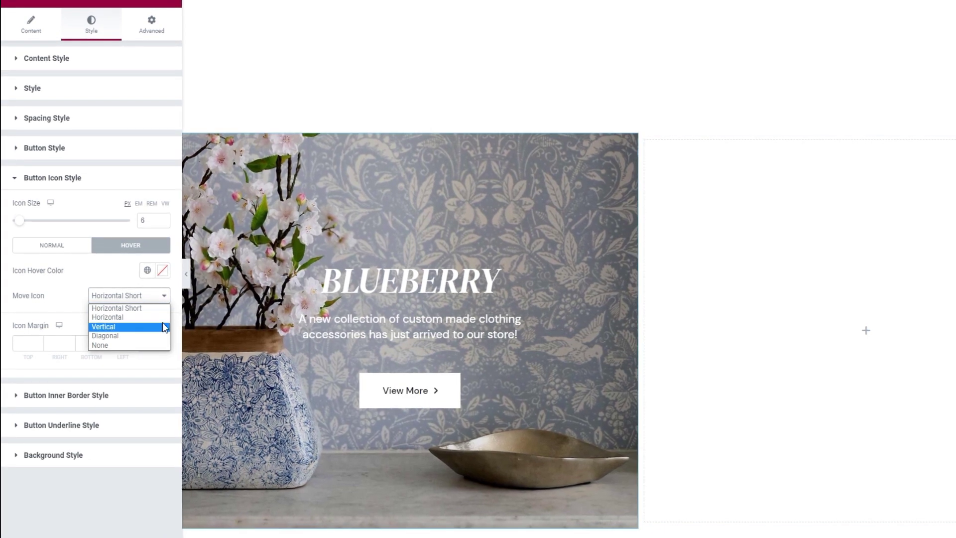
left_click(150, 317)
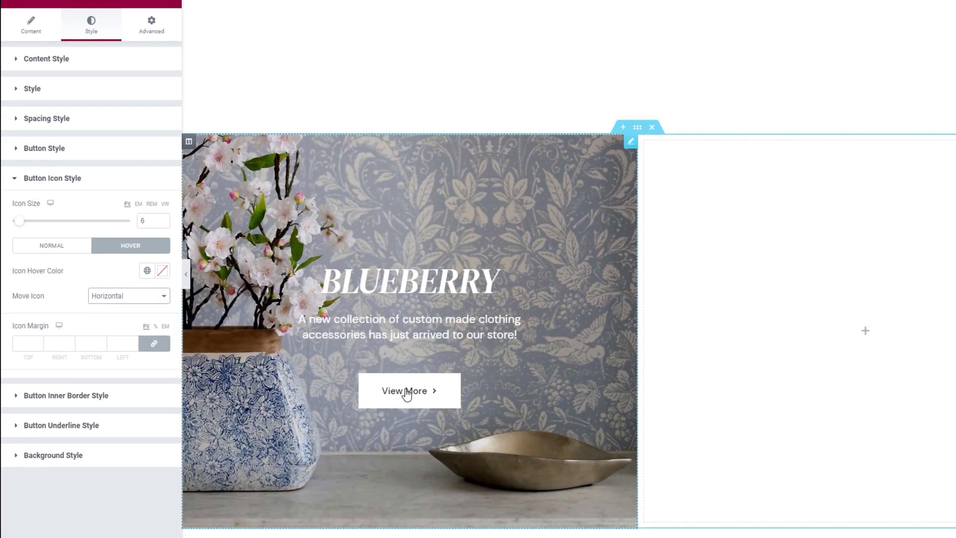
left_click(155, 298)
left_click(135, 328)
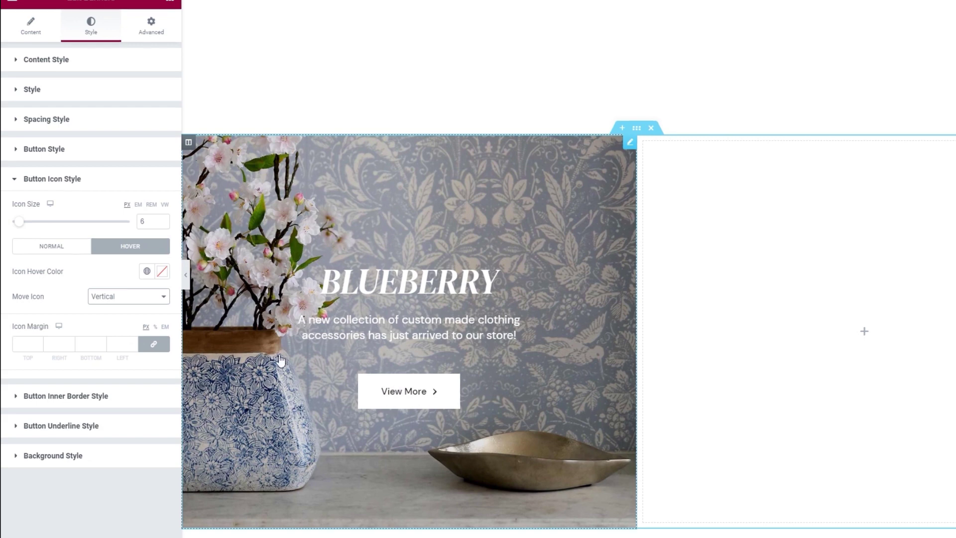
left_click(155, 299)
left_click(128, 336)
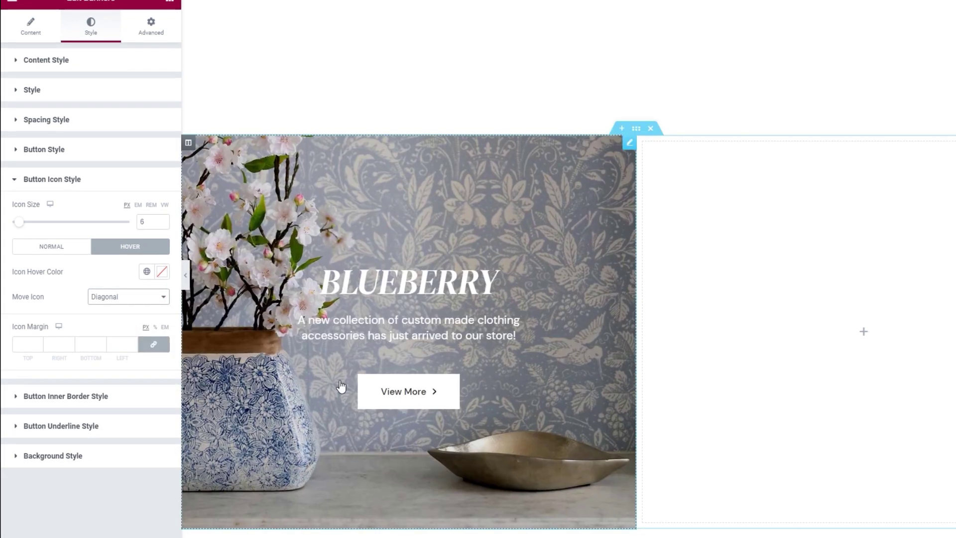
left_click(156, 297)
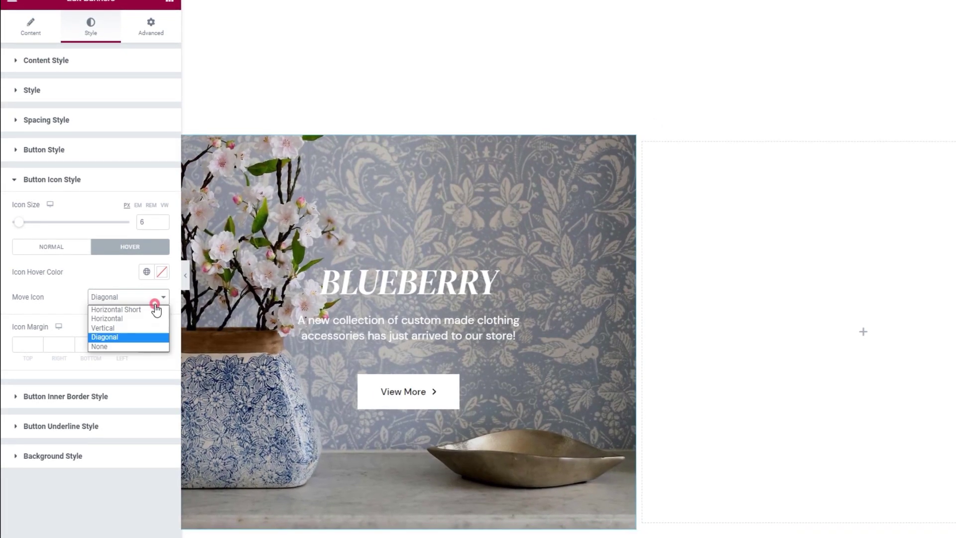
left_click(133, 348)
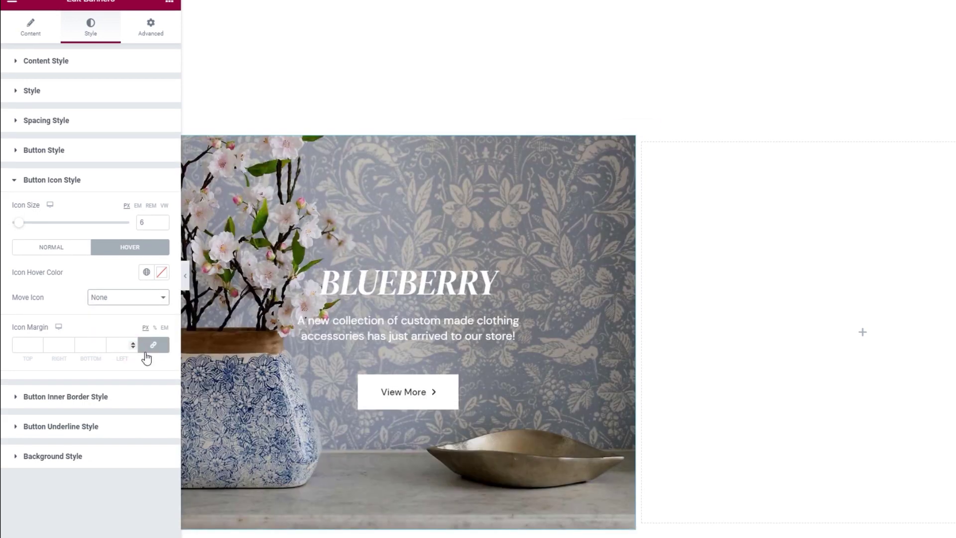
left_click(160, 298)
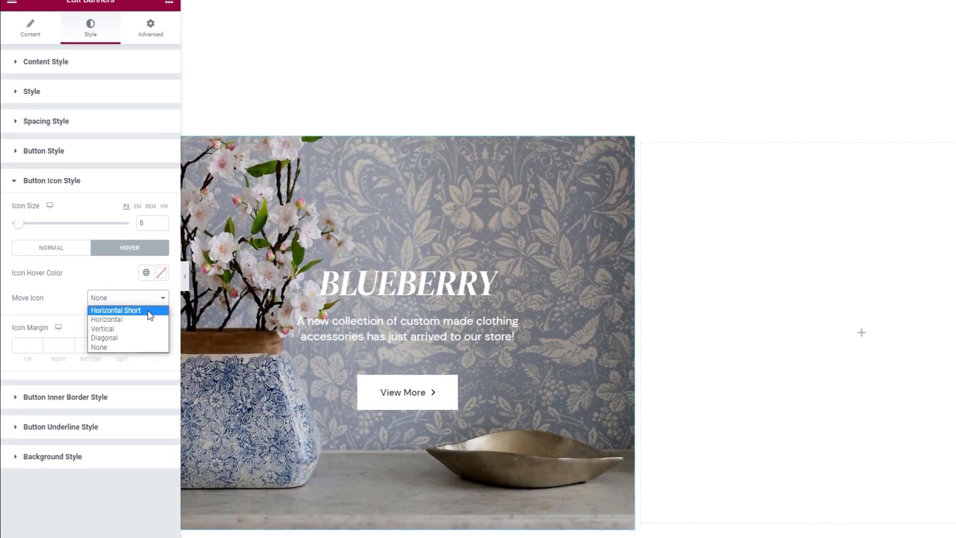
left_click(150, 310)
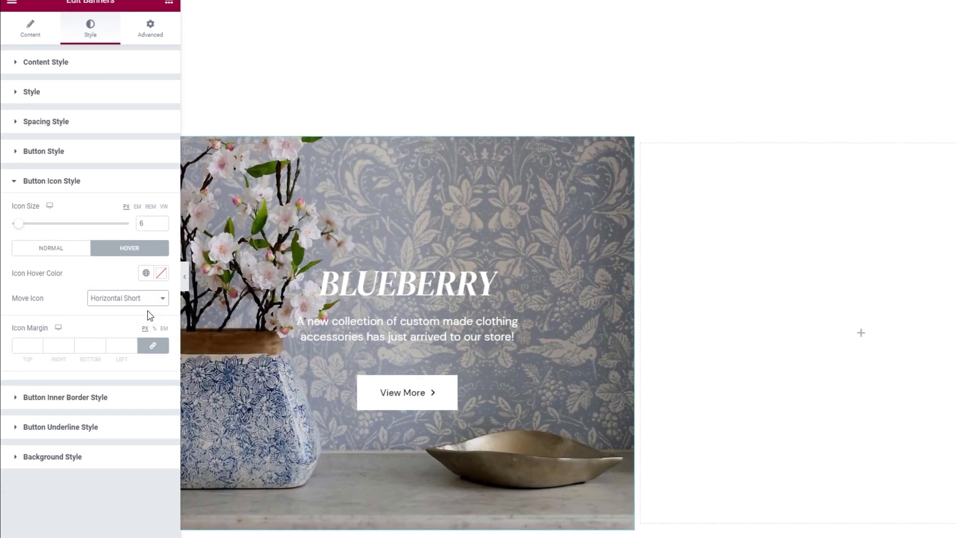
Try a uniform button icon margin of 13 px and clear it.
left_click(41, 344)
type("9")
scroll(41, 343, "up", 4)
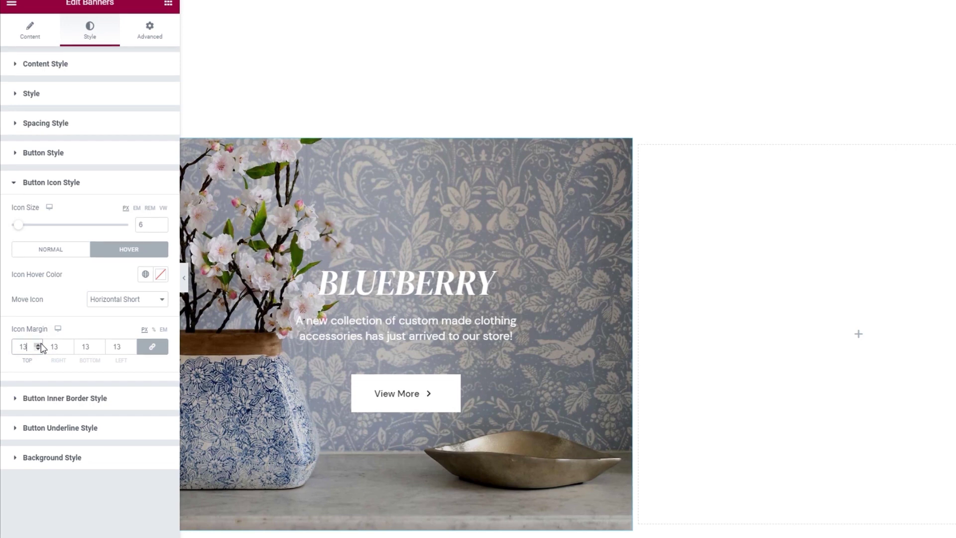
left_click_drag(27, 344, 18, 345)
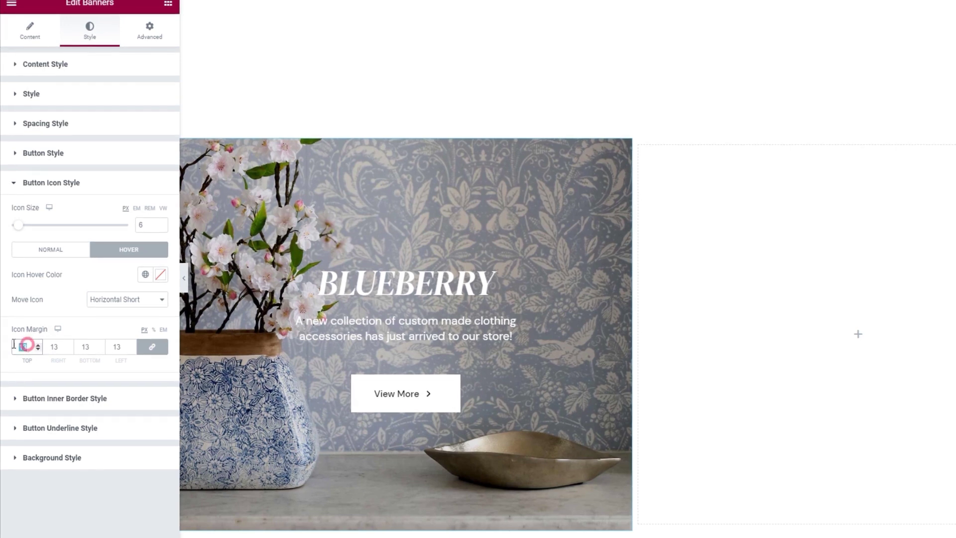
key("BackSpace")
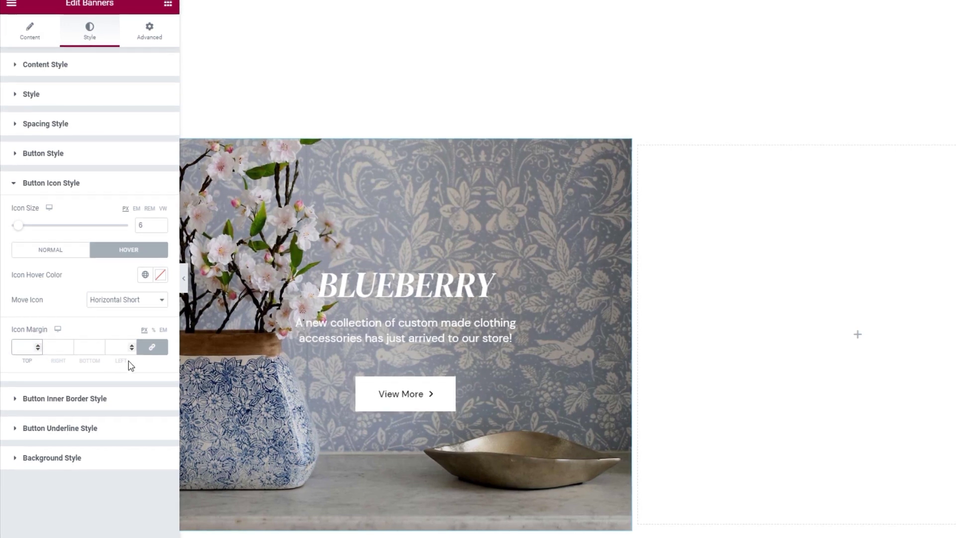
Unlink the button icon's margin values and set the top margin to 2 px and the left margin to 10 px.
left_click(150, 348)
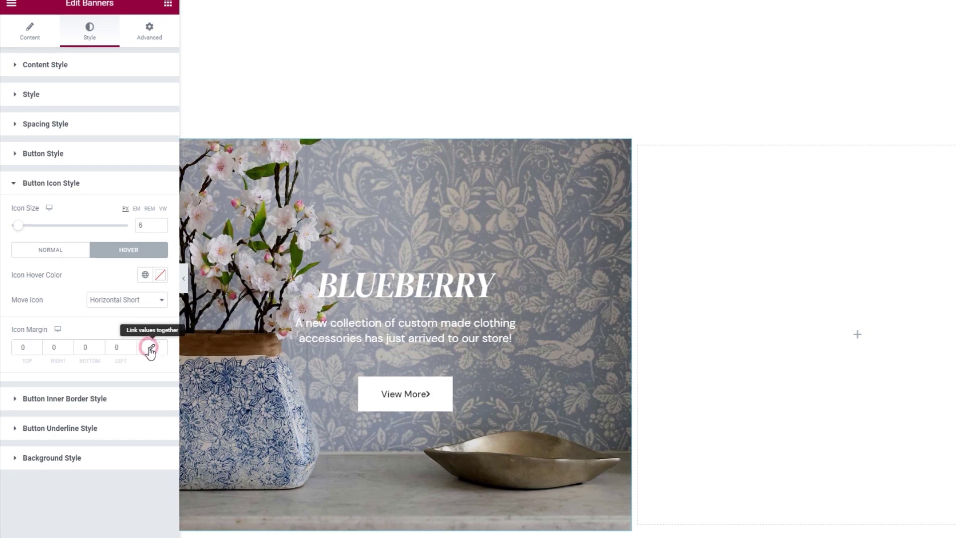
left_click(37, 345)
left_click(37, 345)
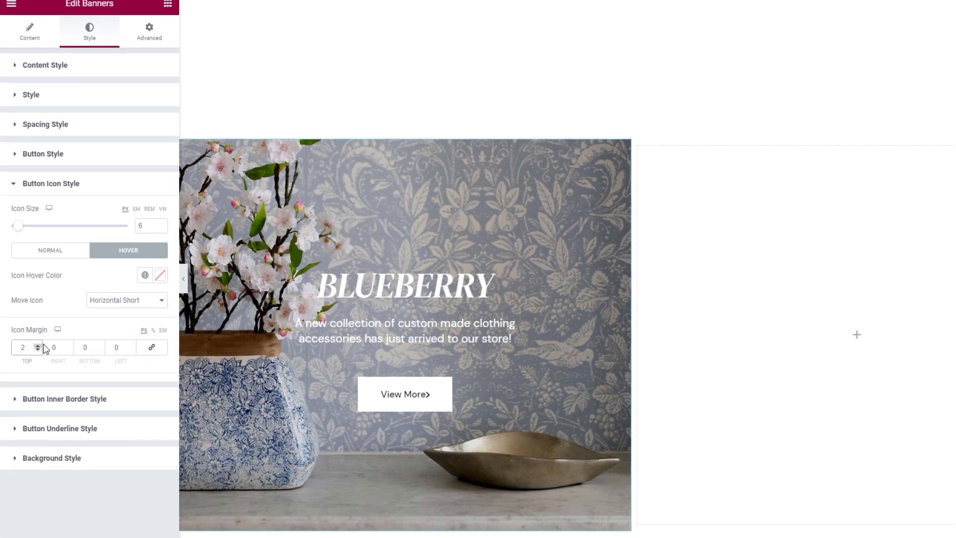
left_click(113, 348)
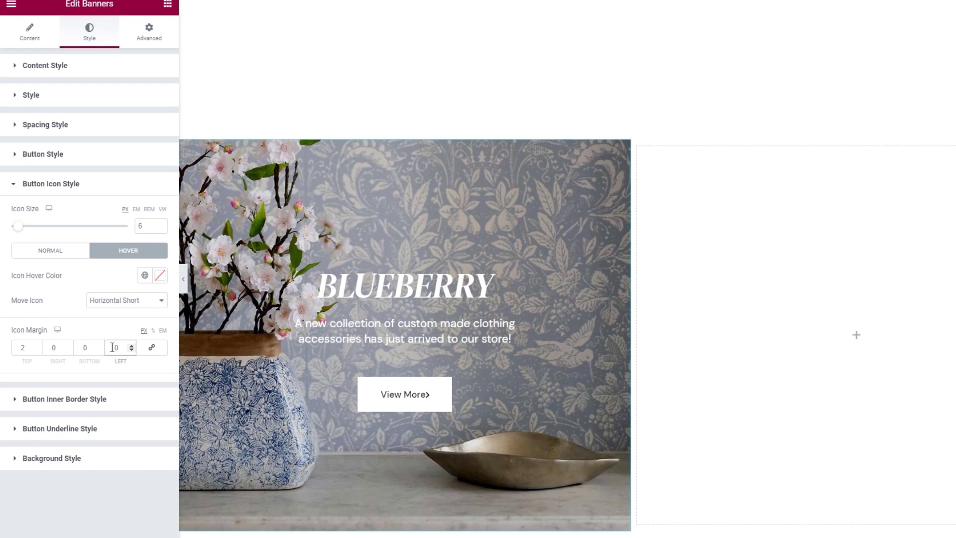
type("1")
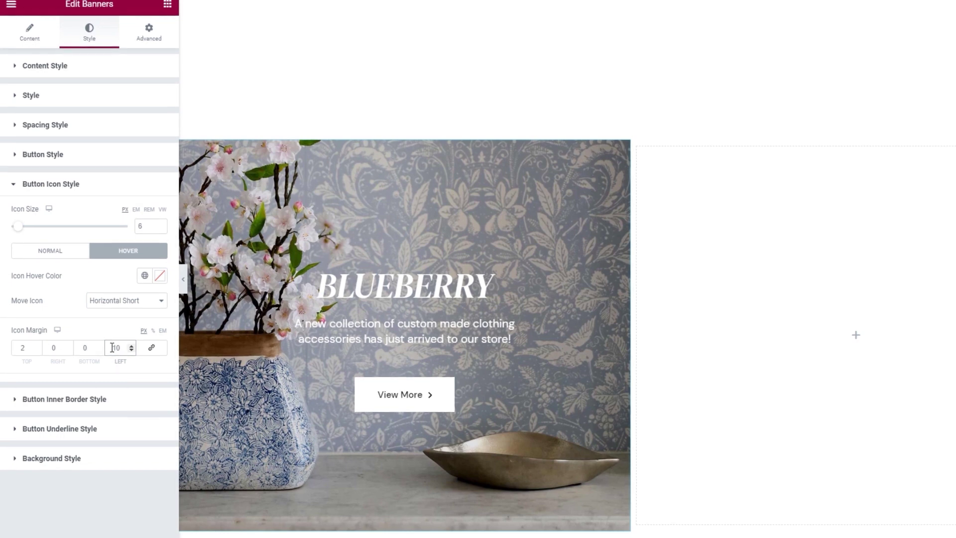
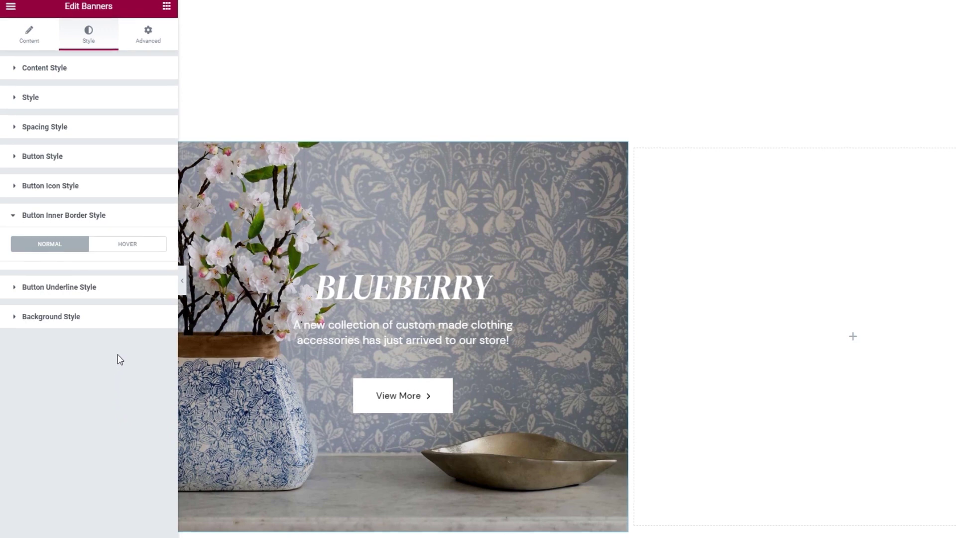
Try a semi-transparent #A73D3D6E overlay color for the banner background's normal state and reset it.
left_click(116, 288)
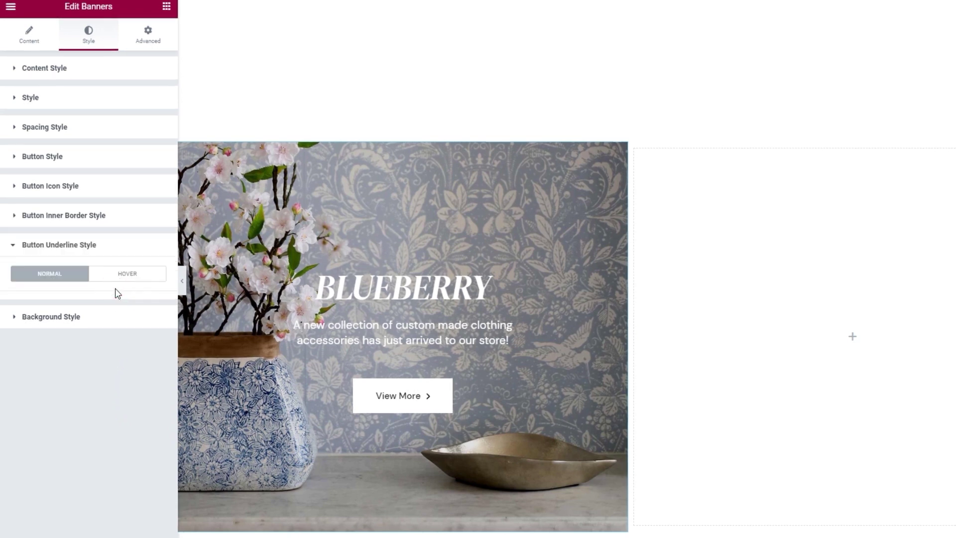
left_click(111, 319)
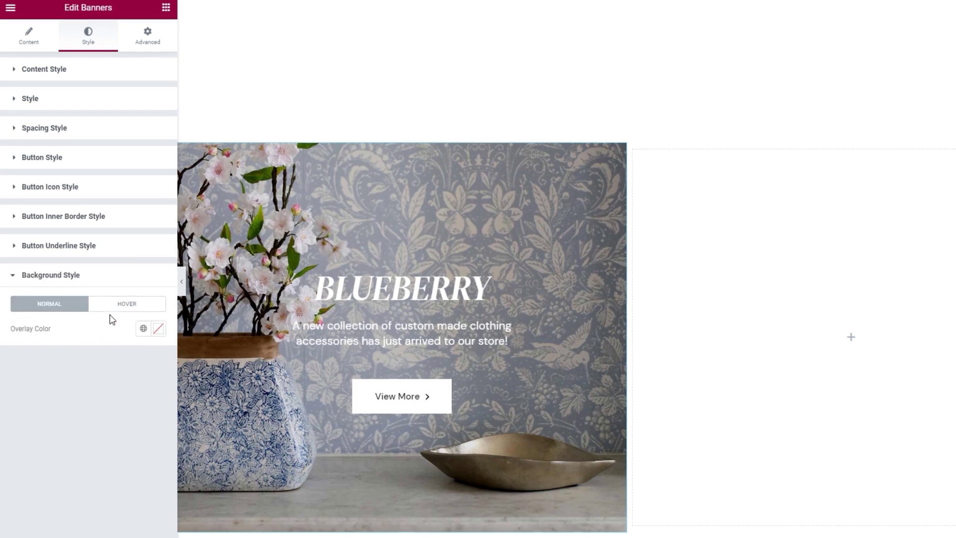
left_click(157, 332)
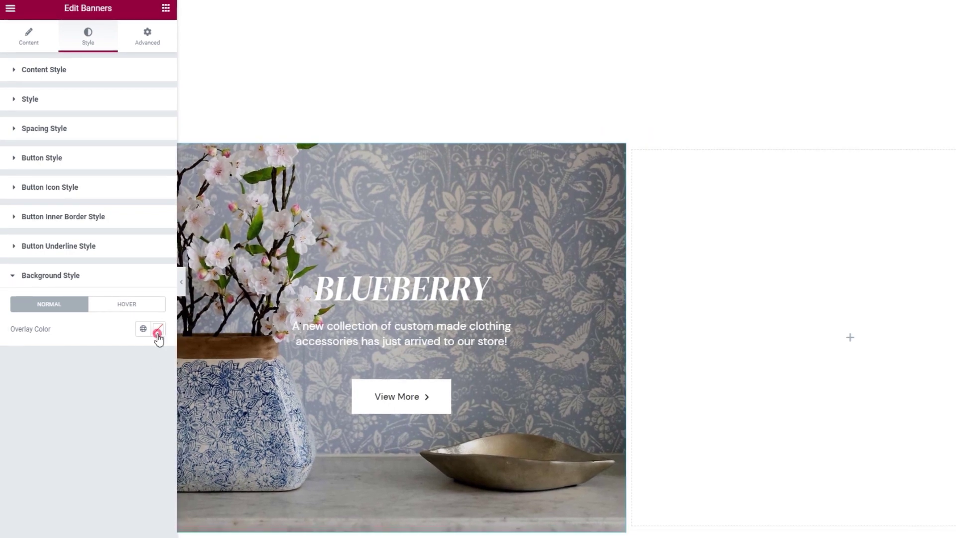
left_click(110, 406)
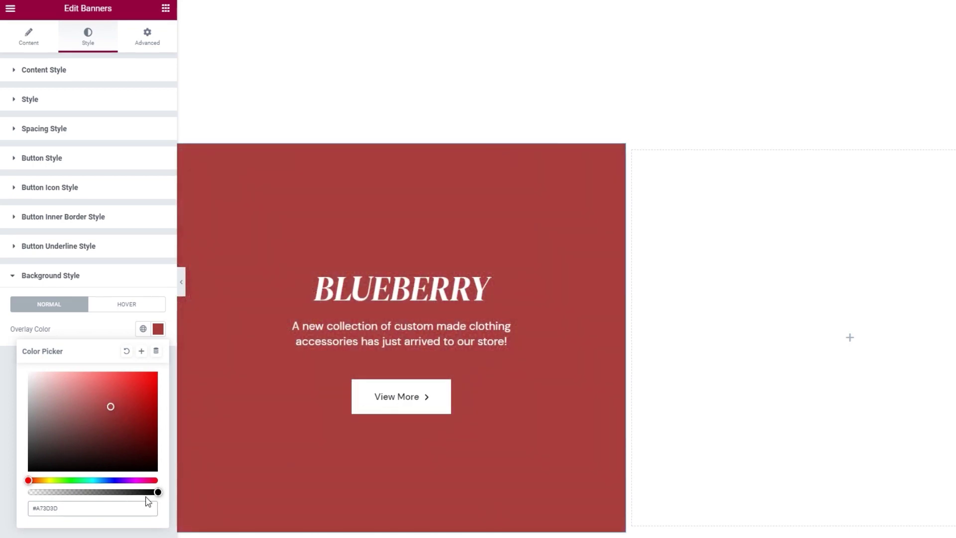
left_click(157, 493)
left_click_drag(157, 493, 84, 489)
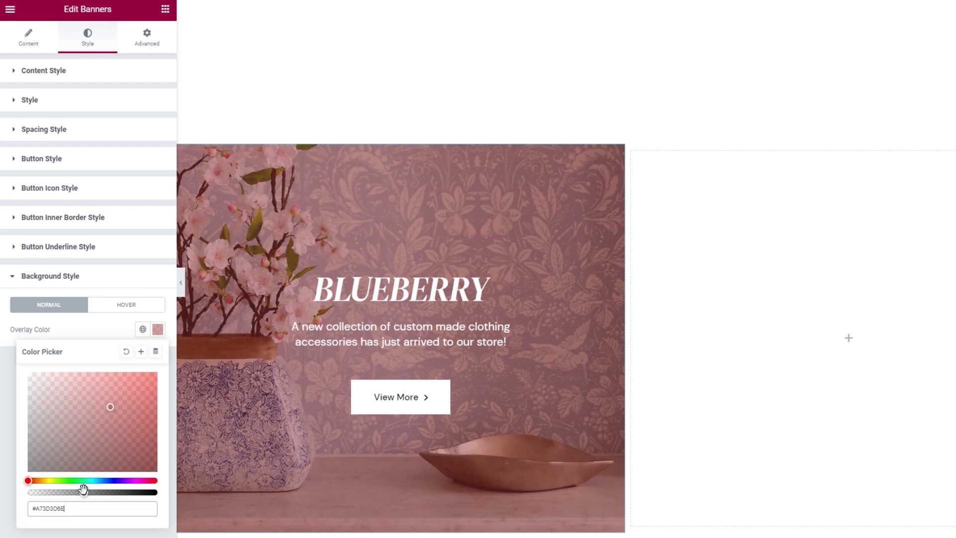
left_click(126, 351)
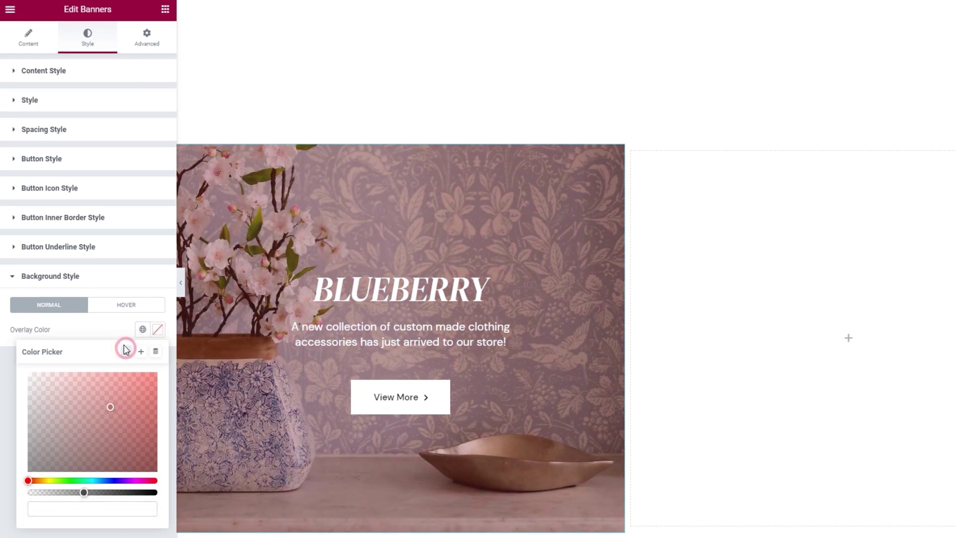
left_click(119, 327)
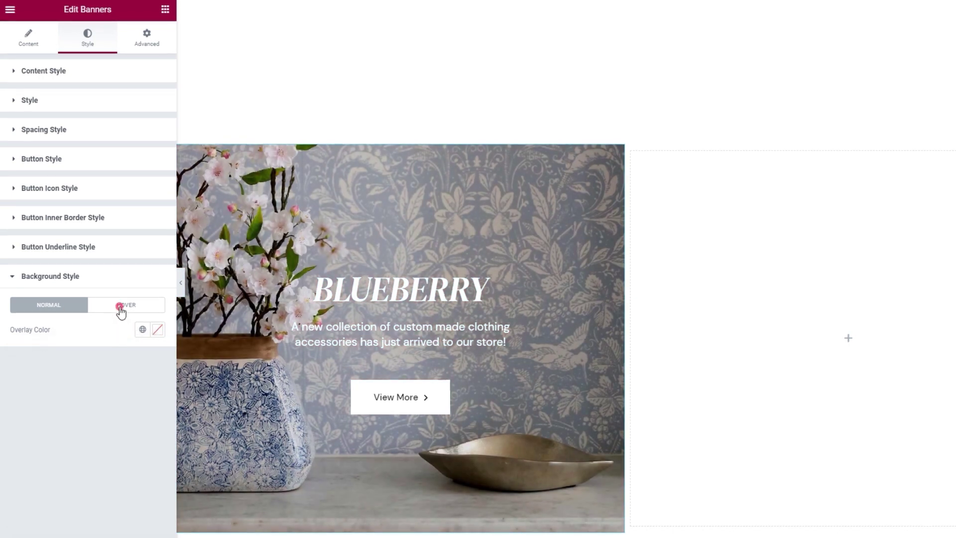
Try the overlay hover color #D26969 for the banner background's hover state and reset it.
left_click(120, 310)
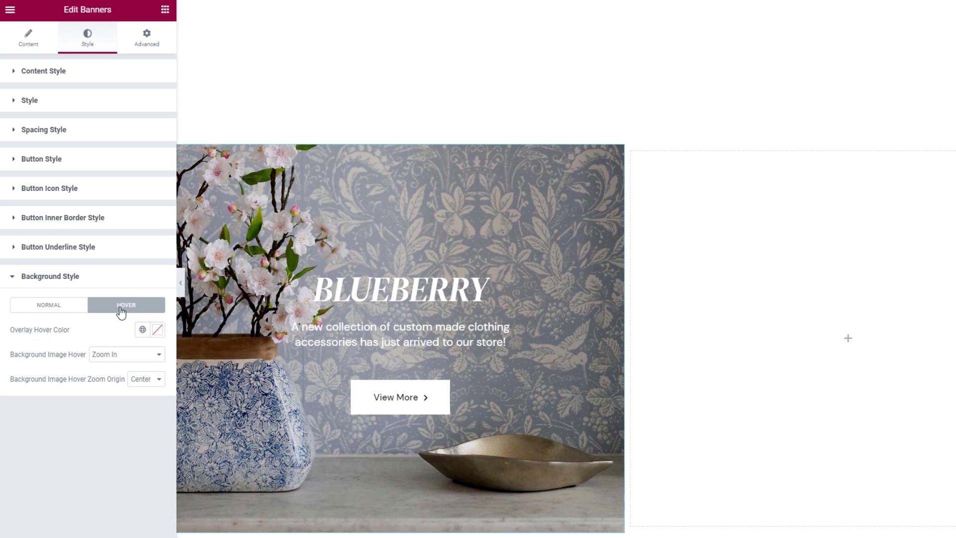
left_click(158, 331)
left_click(92, 389)
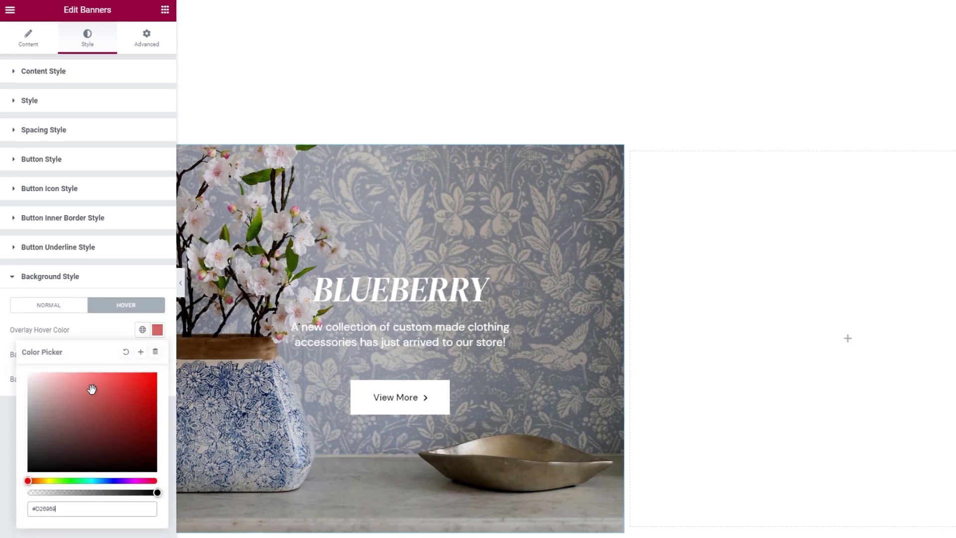
left_click(125, 352)
left_click(118, 331)
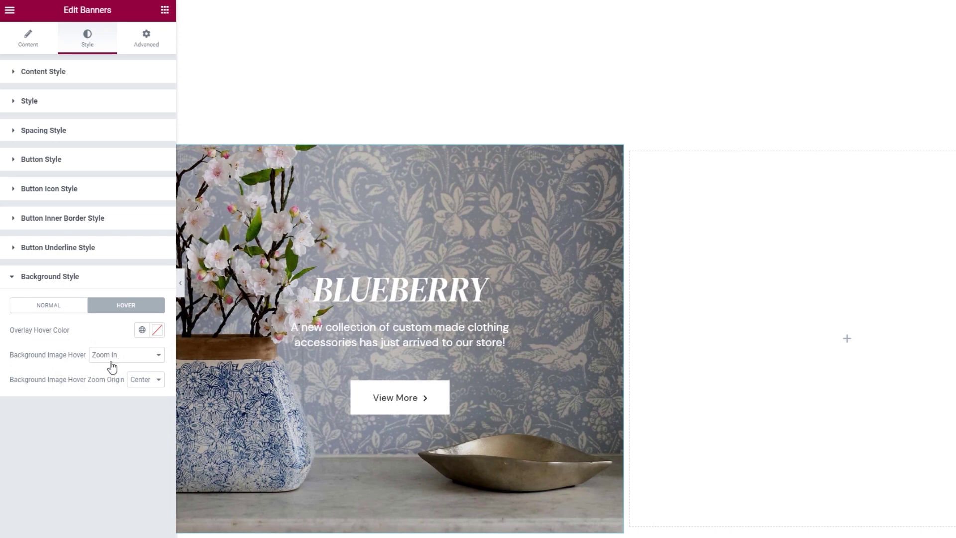
Keep the background image hover effect on Zoom In and try the Top, Bottom, Left and Right zoom origins.
left_click(136, 354)
left_click(136, 354)
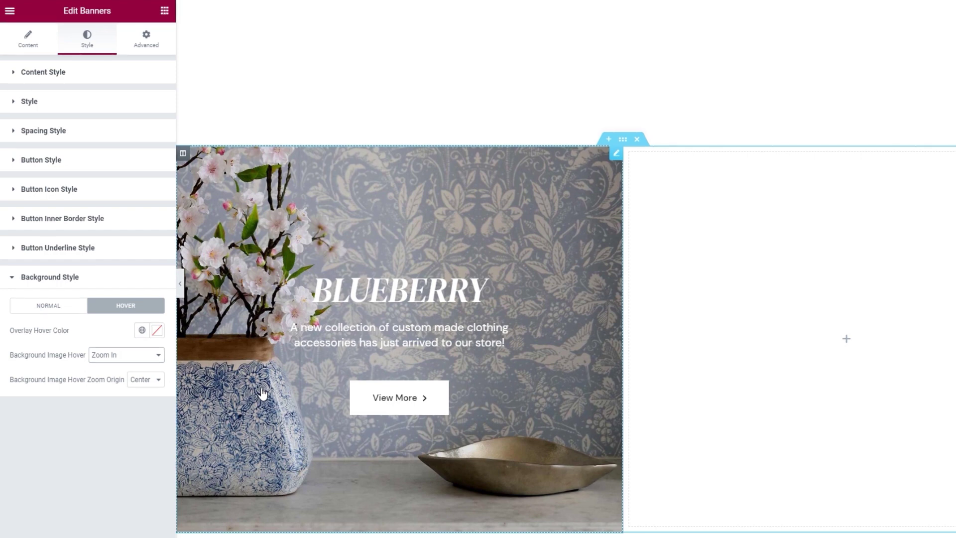
left_click(142, 382)
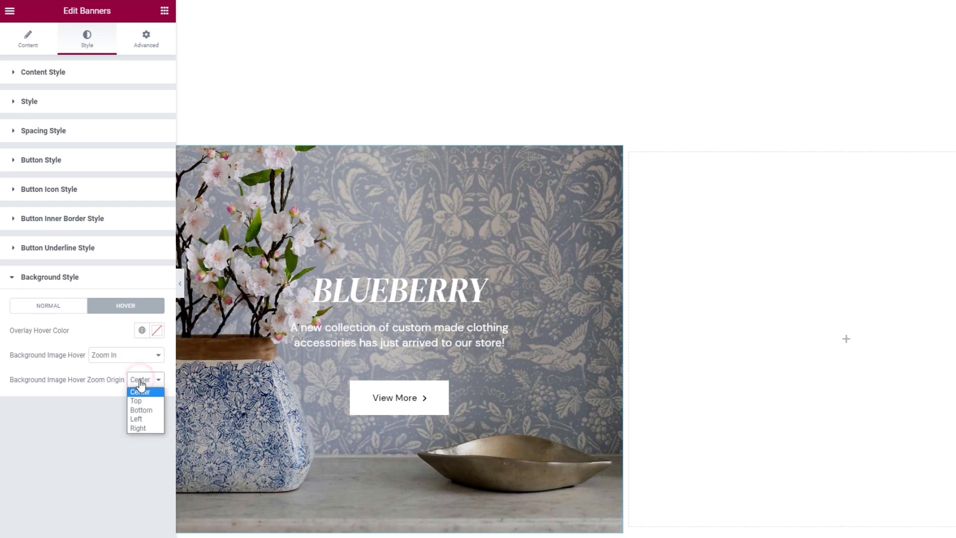
left_click(143, 400)
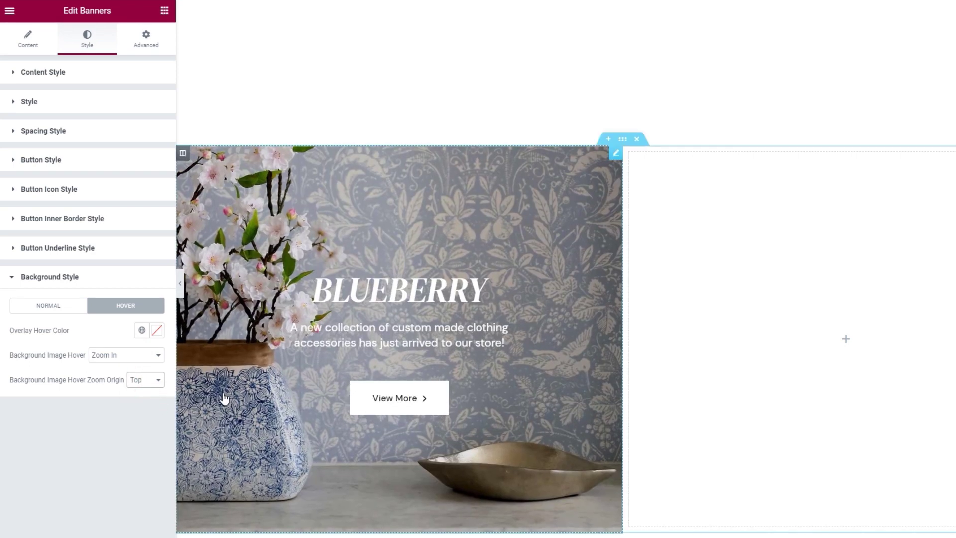
left_click(146, 379)
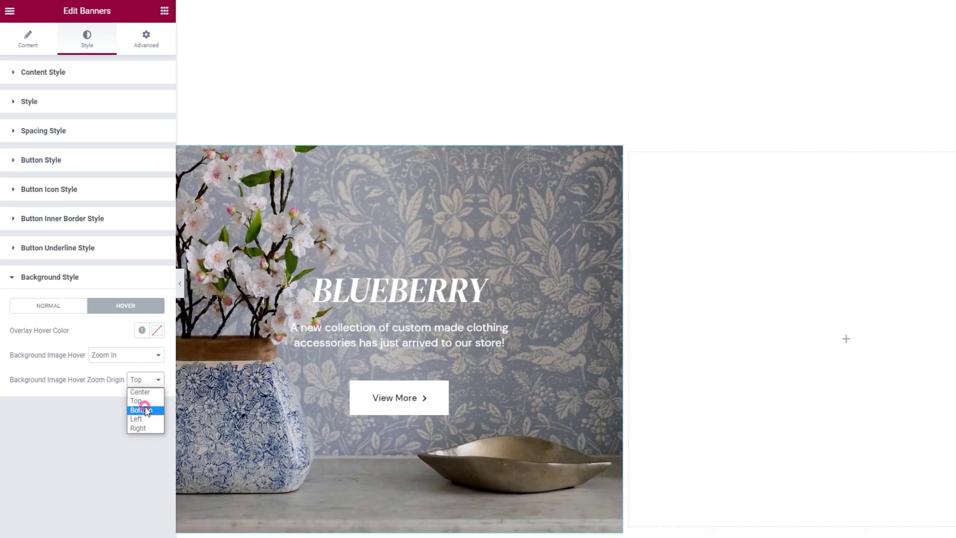
left_click(145, 409)
left_click(148, 380)
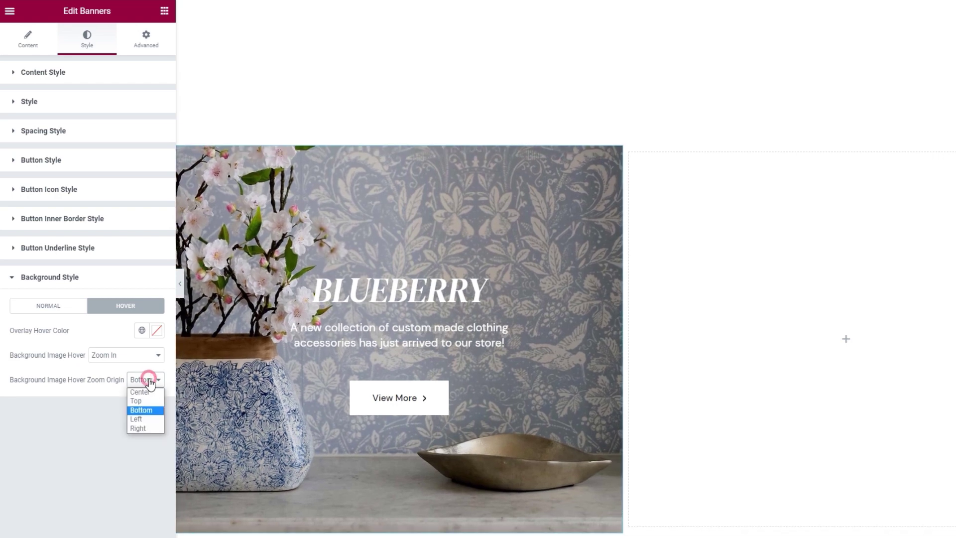
left_click(139, 419)
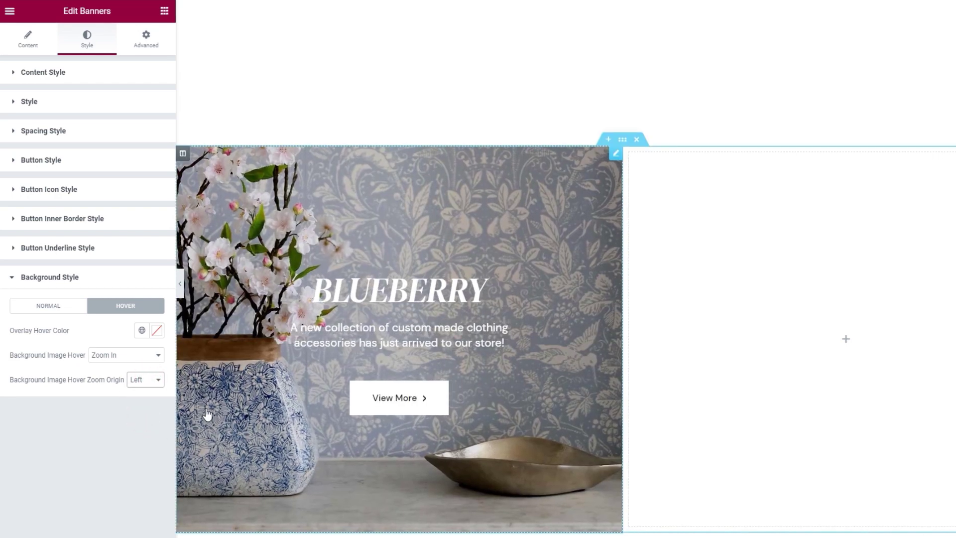
left_click(145, 379)
left_click(142, 424)
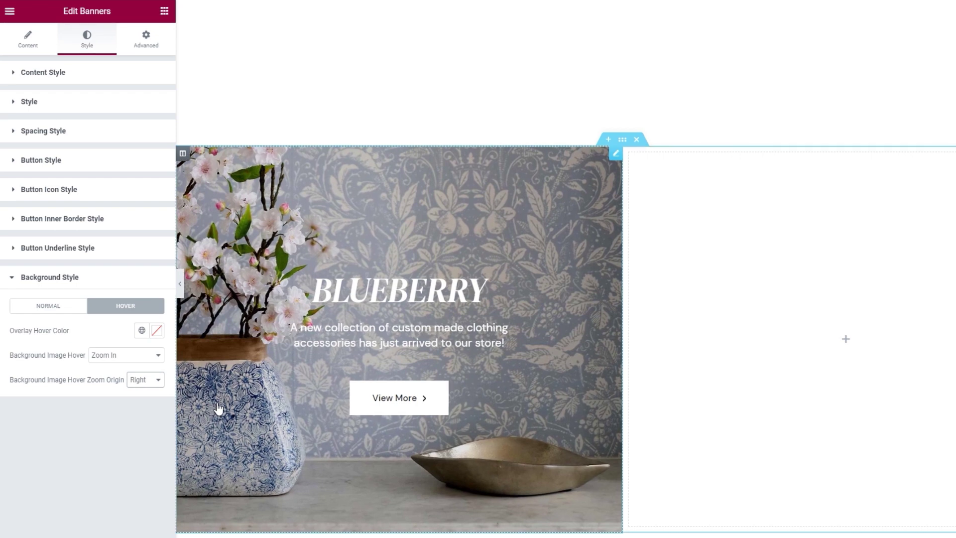
Try Zoom Out and Move as the background image hover effect, set it to None, and update the page.
left_click(125, 356)
left_click(130, 375)
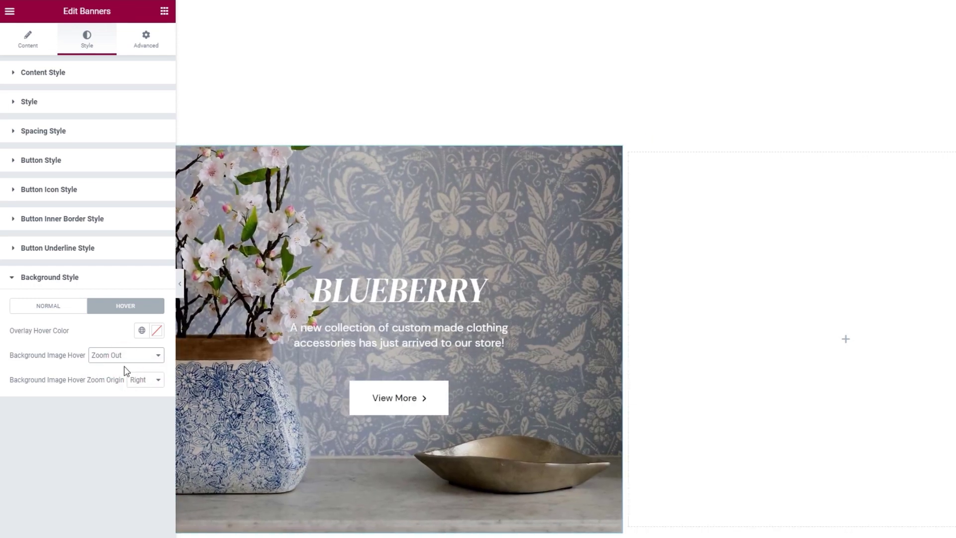
left_click(120, 357)
left_click(118, 385)
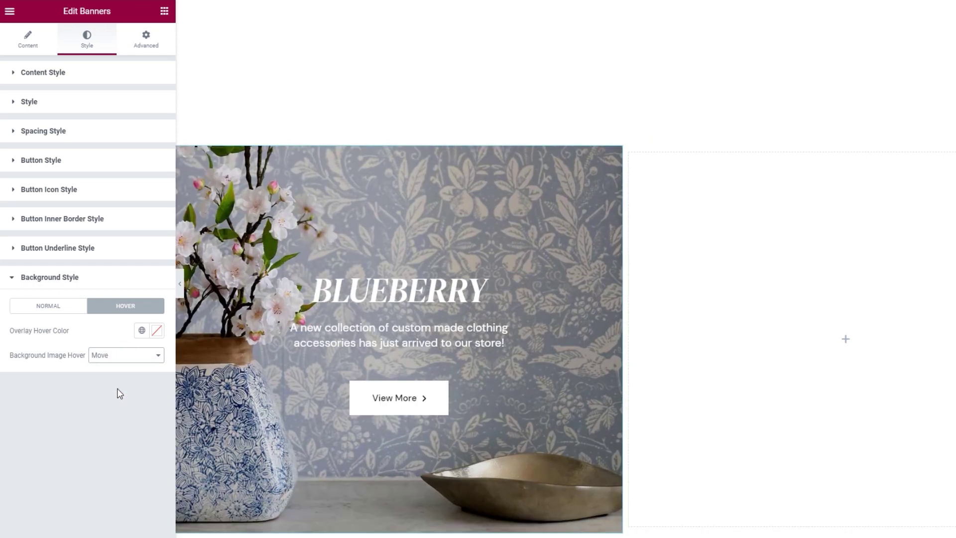
left_click(129, 356)
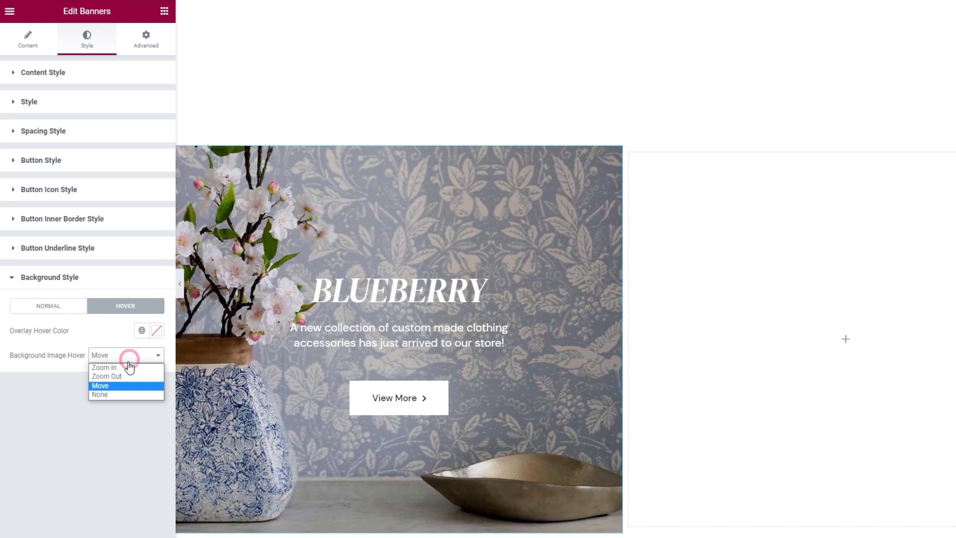
left_click(110, 395)
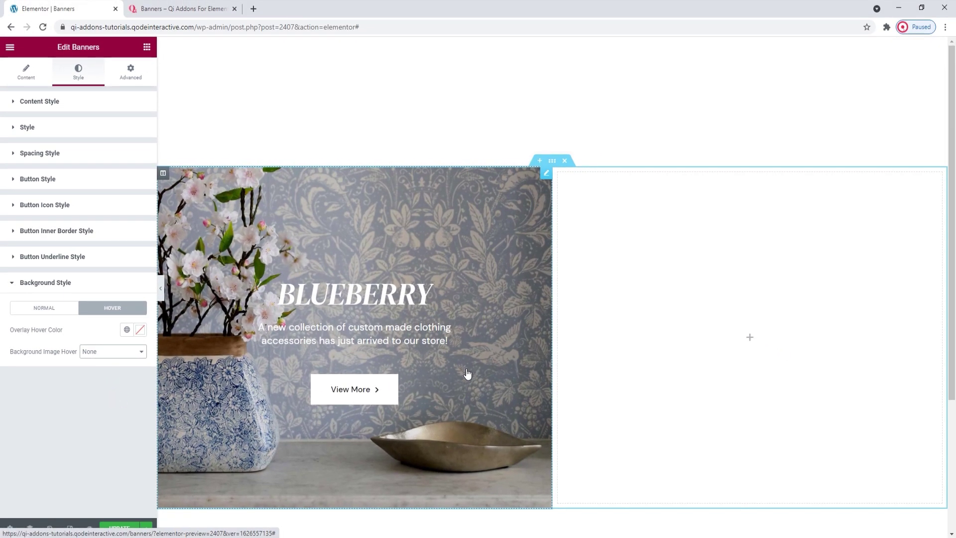
scroll(525, 381, "down", 1)
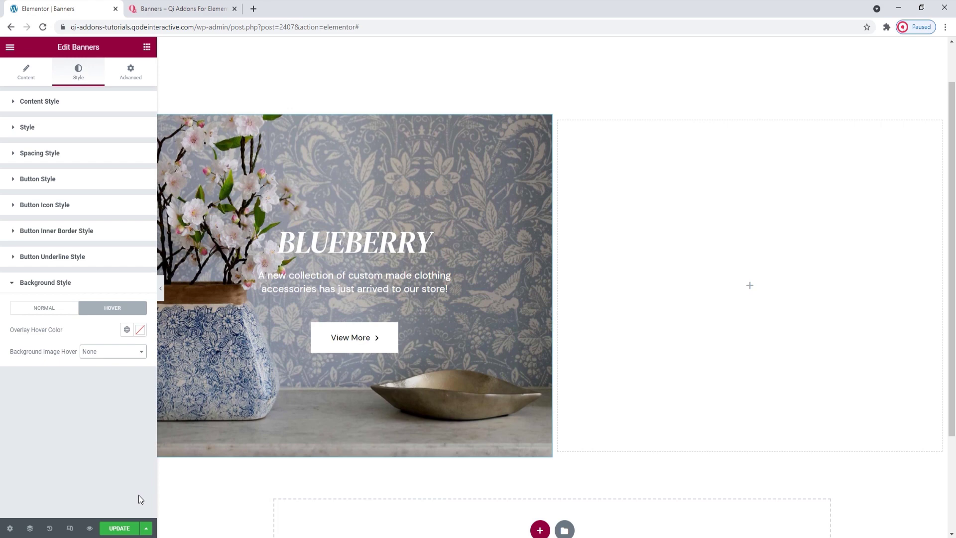
left_click(112, 527)
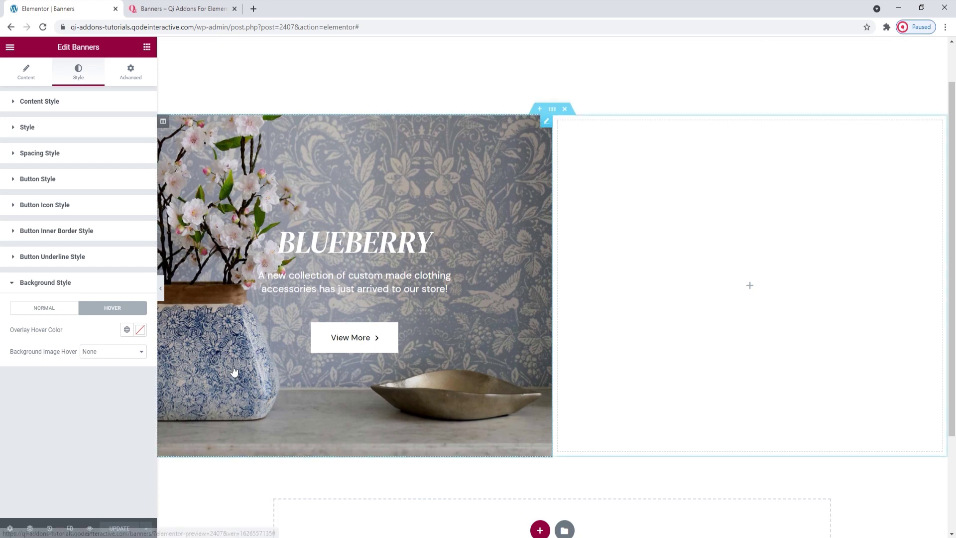
Duplicate the finished Blueberry banner and move the copy into the empty neighbouring column.
right_click(434, 321)
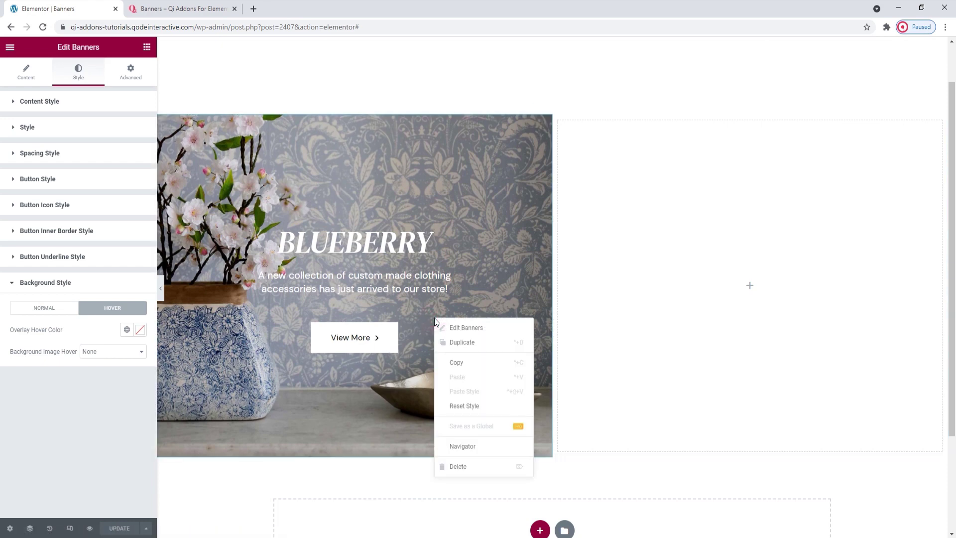
left_click(461, 342)
left_click_drag(365, 490, 625, 306)
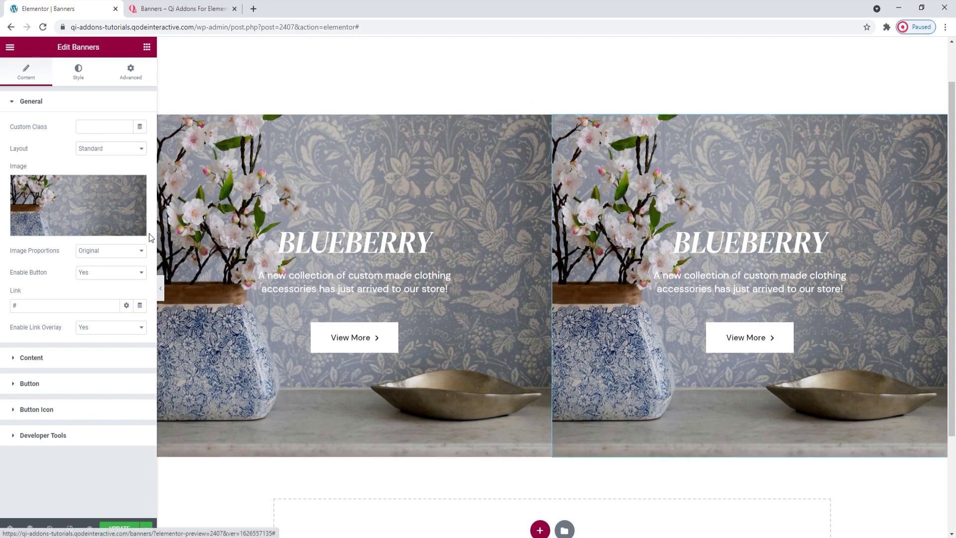
Replace the copied banner's image with banners-image-2.jpg from the media library.
left_click(92, 202)
left_click(79, 187)
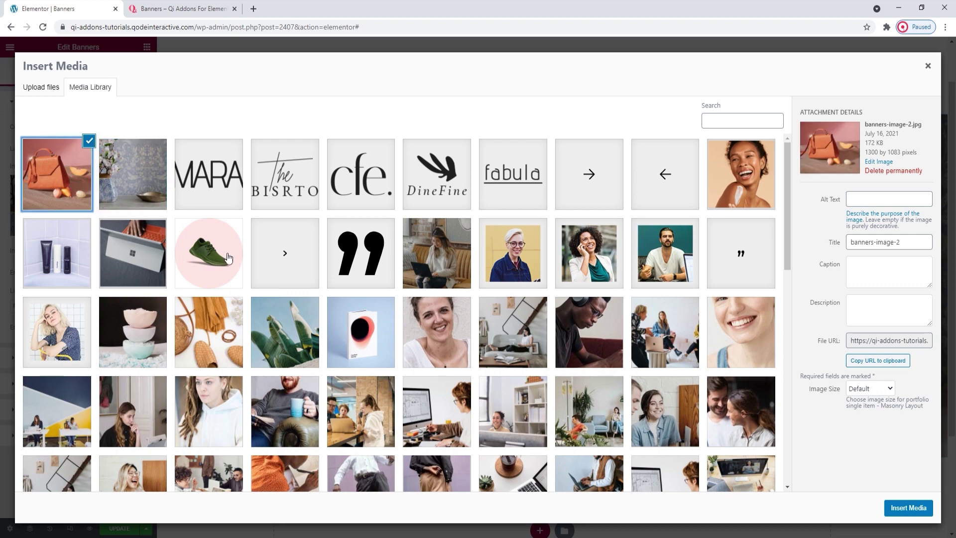
left_click(891, 508)
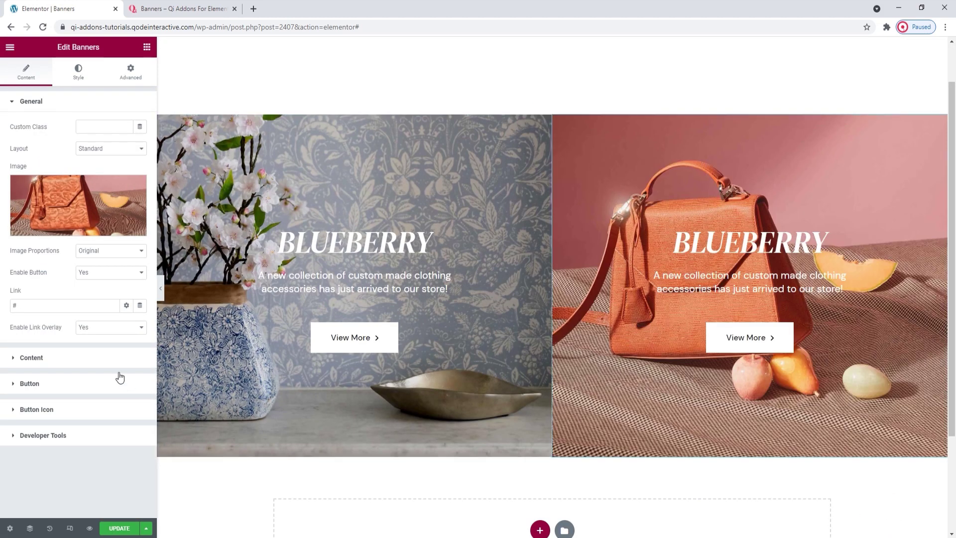
Title the copied banner "Huge sale", set its text to "Don't miss the opportunity to check out all discounted items! Available today only." and update the page.
left_click(97, 358)
double_click(99, 154)
type("Huge sale")
left_click(72, 206)
key("ctrl+a")
type("Don't miss the opportunity ")
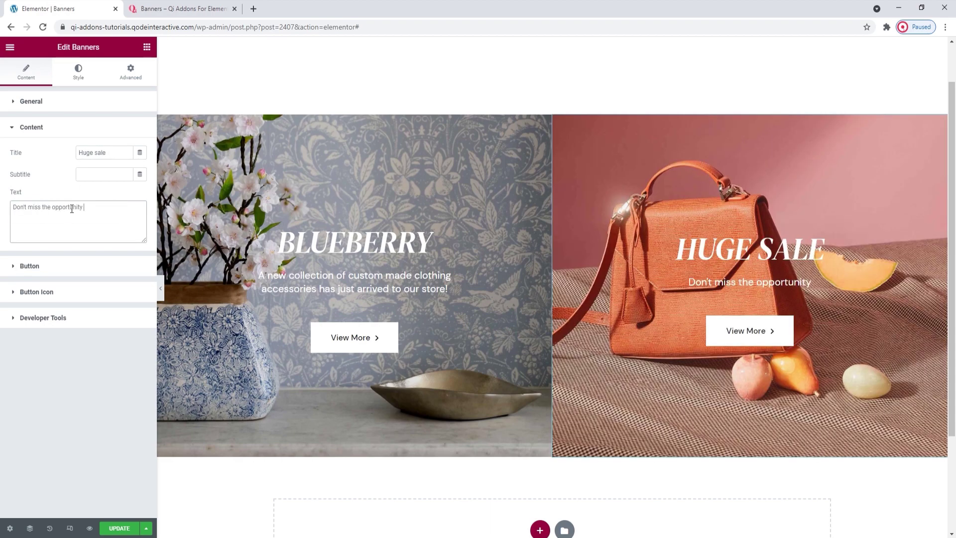
type("to check out all discounted items! Available today only.")
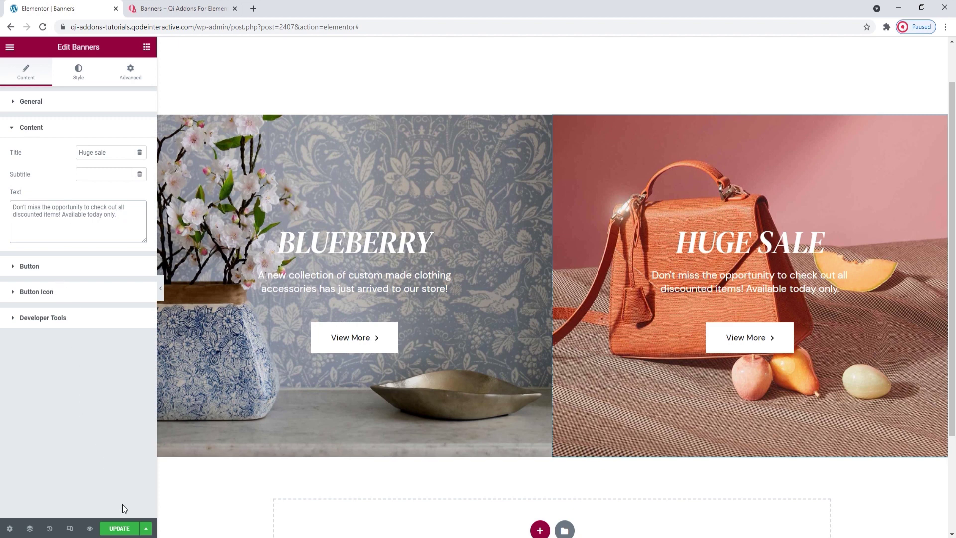
left_click(131, 528)
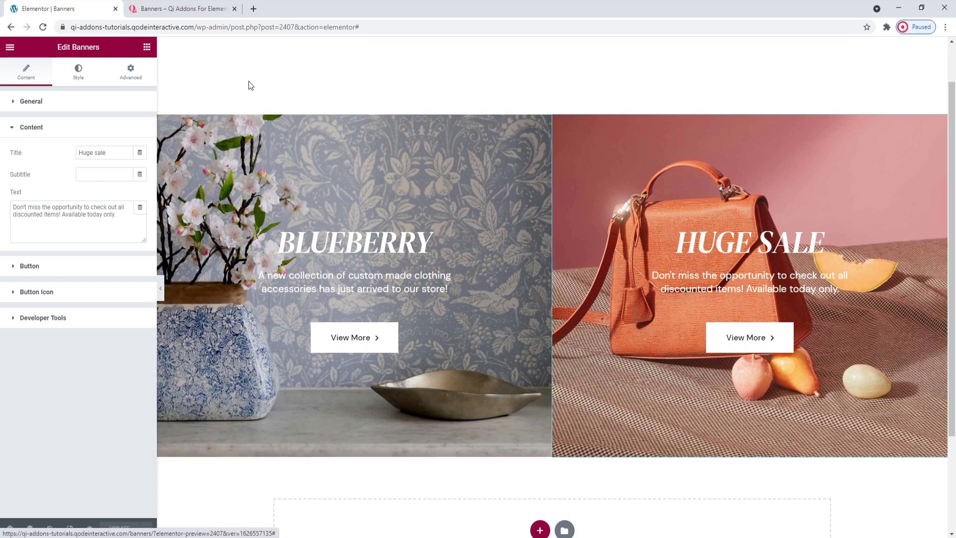
Switch to the Qi Addons Banners demo page and examine its banner examples from the beginning down to the final pair.
left_click(204, 7)
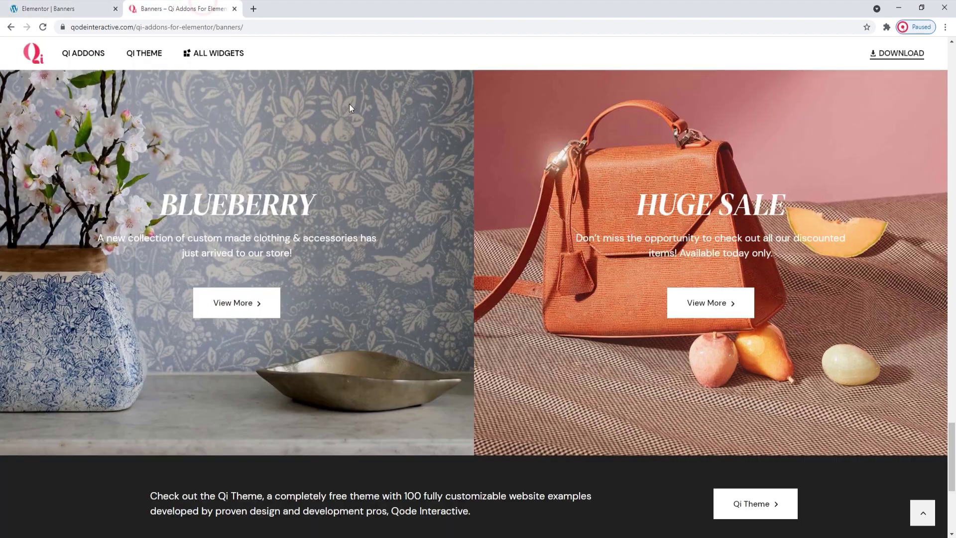
left_click(929, 522)
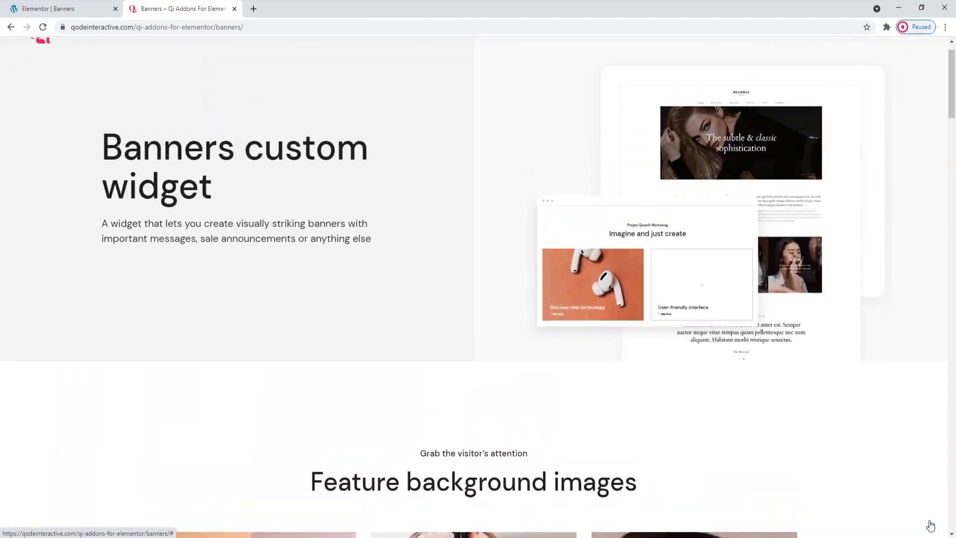
left_click_drag(951, 105, 954, 221)
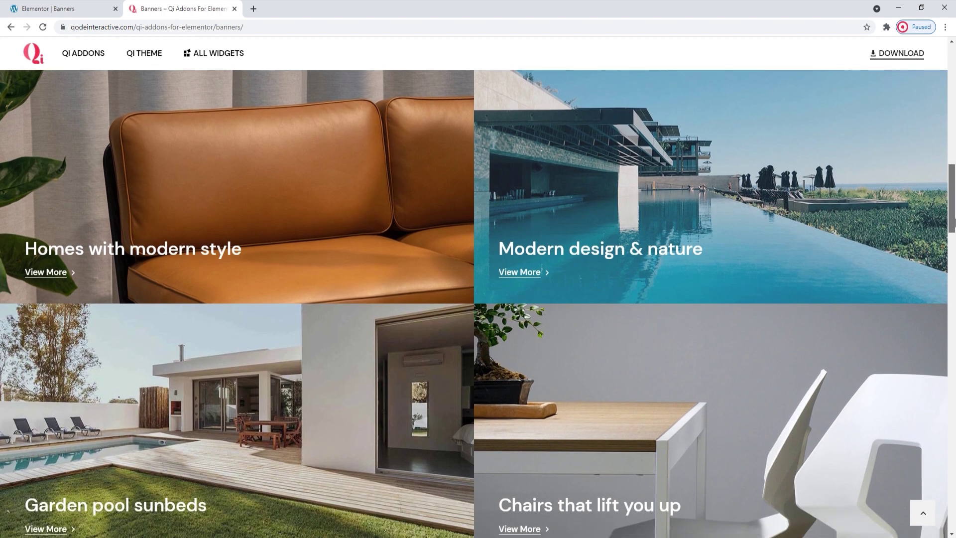
left_click_drag(953, 221, 954, 480)
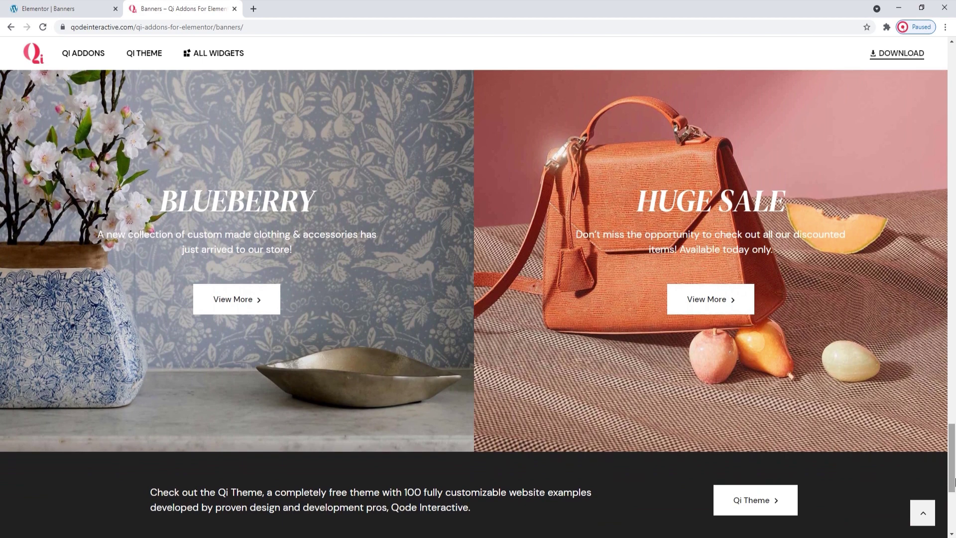